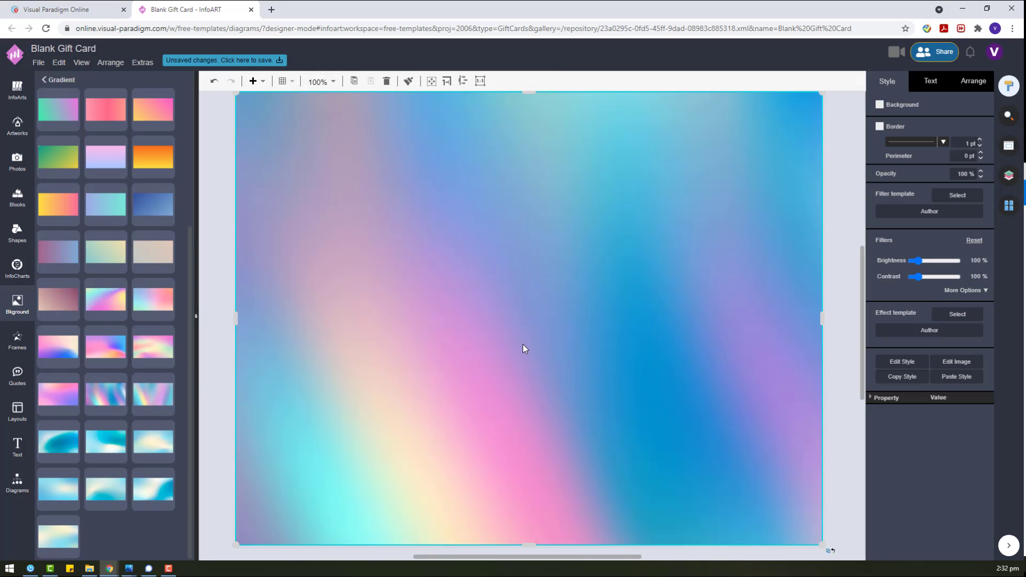
Step: Insert the slanted-top quadrilateral from the Dynamic Blocks shapes onto the gradient card
{"action": "scroll", "coordinate": [471, 369], "scroll_direction": "down", "scroll_amount": 3}
{"action": "left_click", "coordinate": [727, 371]}
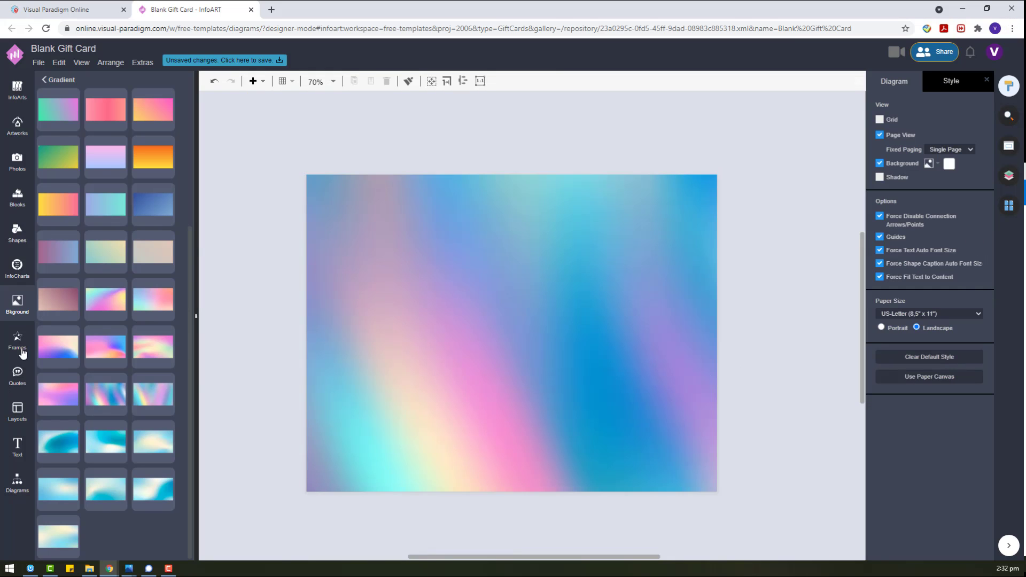
{"action": "left_click", "coordinate": [17, 233]}
{"action": "scroll", "coordinate": [153, 411], "scroll_direction": "down", "scroll_amount": 5}
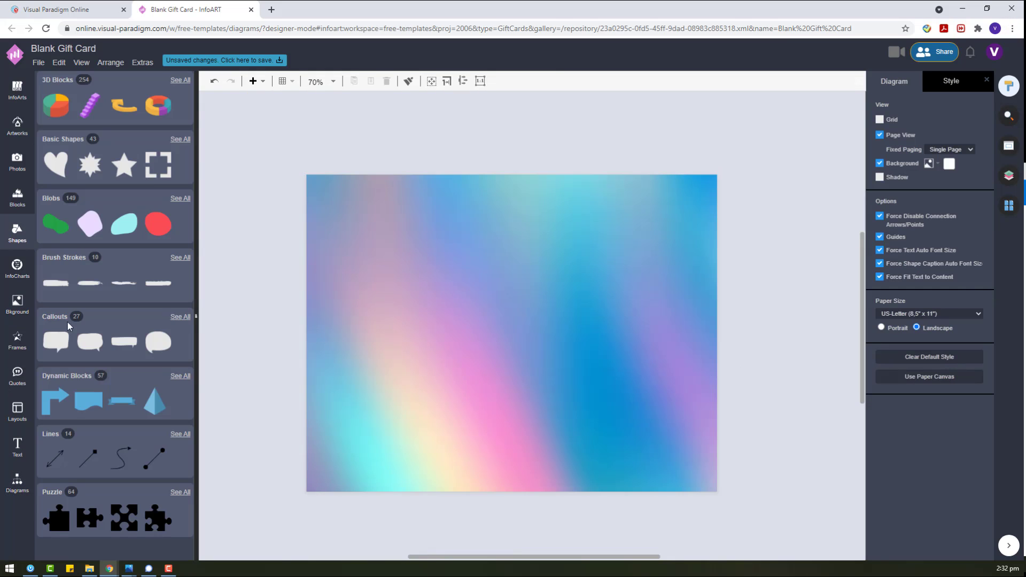
{"action": "left_click", "coordinate": [186, 378]}
{"action": "left_click", "coordinate": [119, 116]}
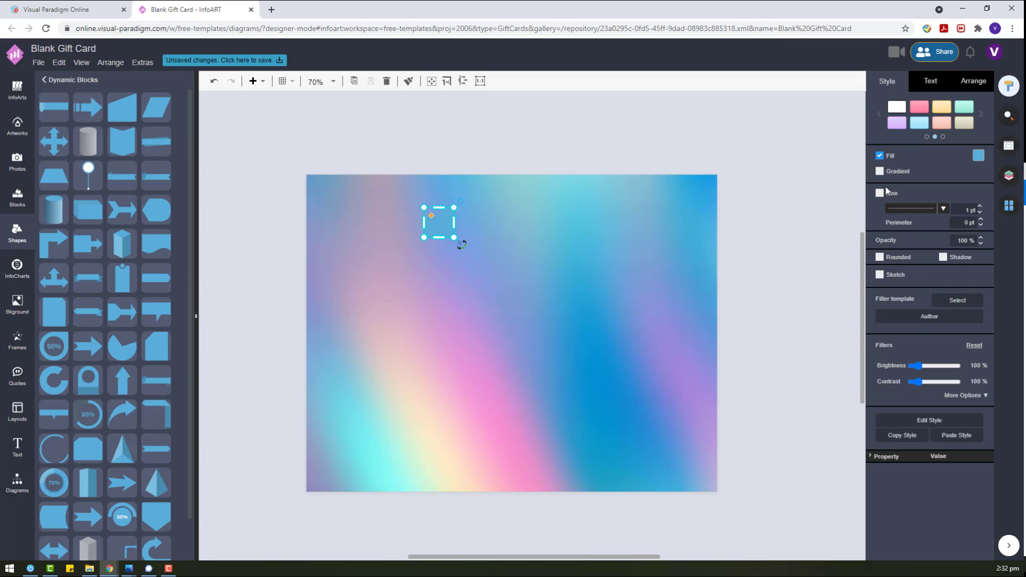
Step: Rotate the inserted slanted block by 90° and fill it with white
{"action": "left_click", "coordinate": [962, 82]}
{"action": "left_click", "coordinate": [964, 284]}
{"action": "left_click", "coordinate": [881, 88]}
{"action": "left_click", "coordinate": [981, 157]}
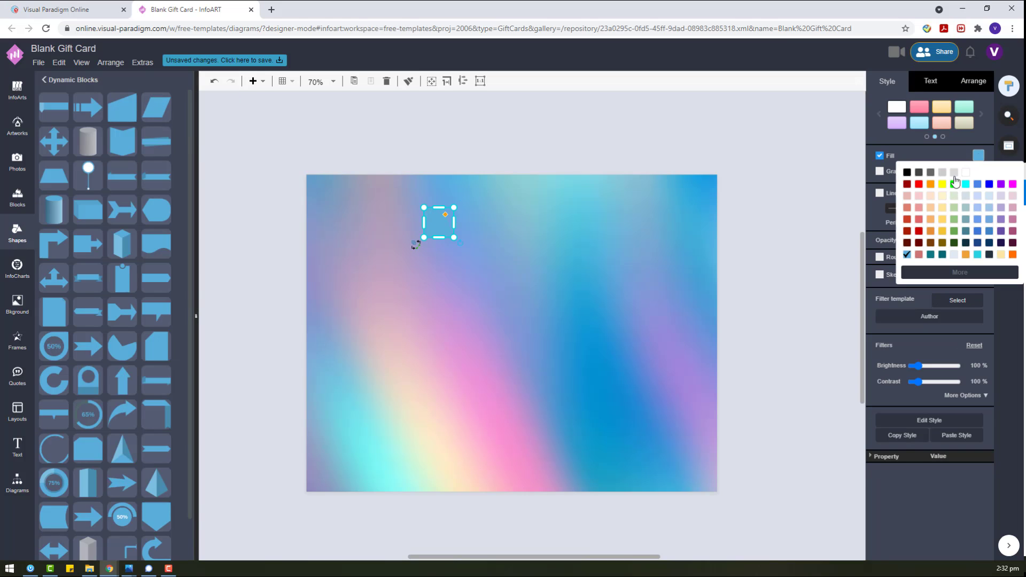
{"action": "left_click", "coordinate": [965, 173]}
Step: Enlarge the white block to full card height over the left part and adjust its edge to a steep diagonal
{"action": "left_click_drag", "start_coordinate": [453, 238], "coordinate": [630, 414]}
{"action": "left_click_drag", "start_coordinate": [510, 234], "coordinate": [389, 201]}
{"action": "left_click_drag", "start_coordinate": [429, 238], "coordinate": [415, 258]}
{"action": "left_click_drag", "start_coordinate": [507, 382], "coordinate": [630, 487]}
{"action": "left_click_drag", "start_coordinate": [617, 331], "coordinate": [577, 338]}
{"action": "left_click", "coordinate": [687, 356]}
Step: Duplicate the white slanted block and reshape the copy into a wide horizontal strip across the card's lower part
{"action": "left_click_drag", "start_coordinate": [350, 276], "coordinate": [552, 309]}
{"action": "left_click_drag", "start_coordinate": [591, 337], "coordinate": [536, 183]}
{"action": "left_click_drag", "start_coordinate": [552, 106], "coordinate": [544, 383]}
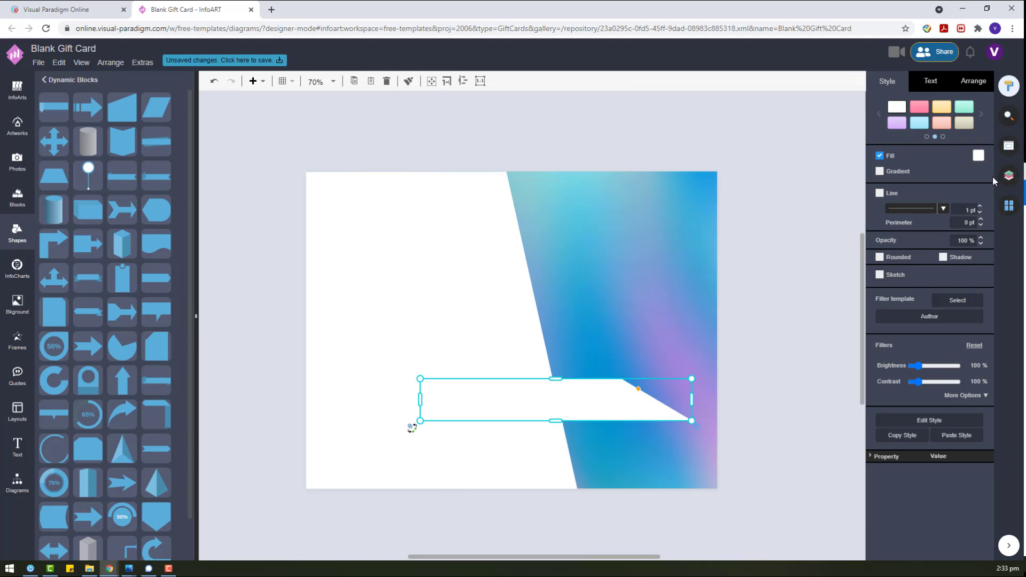
Step: Fill the strip with a light custom pink and make its slanted end steeper
{"action": "left_click", "coordinate": [977, 156]}
{"action": "left_click", "coordinate": [936, 249]}
{"action": "left_click_drag", "start_coordinate": [638, 389], "coordinate": [676, 389]}
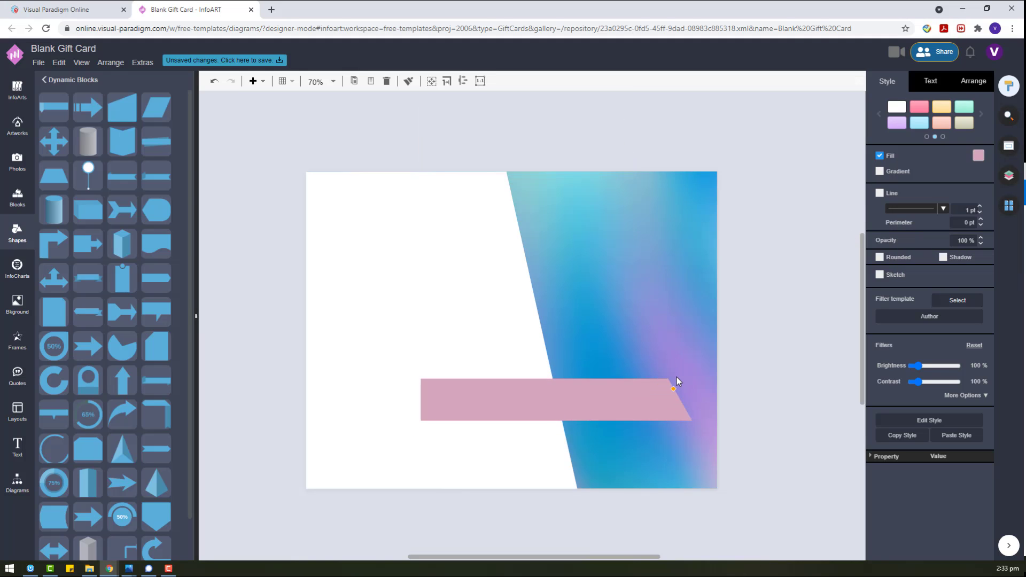
{"action": "left_click", "coordinate": [978, 155]}
{"action": "left_click", "coordinate": [960, 271]}
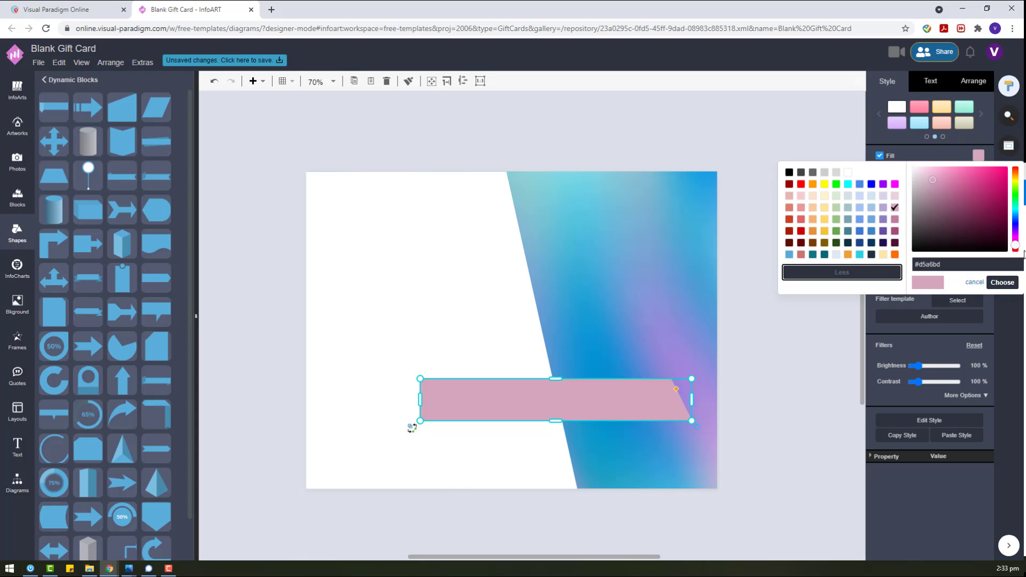
{"action": "left_click", "coordinate": [915, 167]}
{"action": "left_click", "coordinate": [999, 284]}
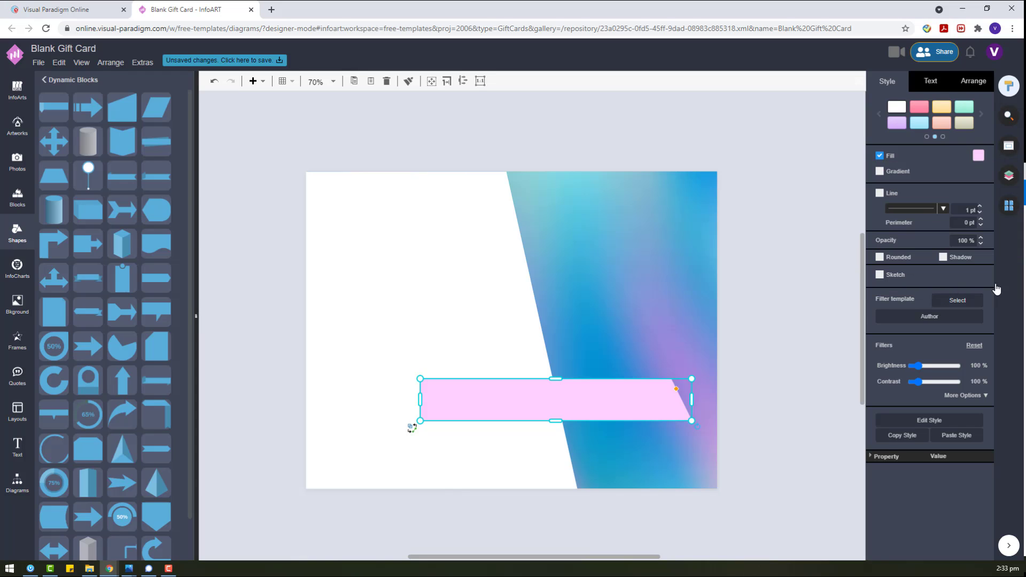
Step: Shorten the pink strip and reposition it across the white panel's diagonal edge
{"action": "left_click_drag", "start_coordinate": [681, 391], "coordinate": [684, 391]}
{"action": "left_click_drag", "start_coordinate": [613, 402], "coordinate": [542, 435]}
{"action": "left_click_drag", "start_coordinate": [348, 431], "coordinate": [442, 431]}
{"action": "mouse_move", "coordinate": [555, 431]}
{"action": "left_mouse_down"}
{"action": "mouse_move", "coordinate": [527, 418]}
{"action": "mouse_move", "coordinate": [550, 423]}
{"action": "left_mouse_up"}
Step: Paste a copy of the pink strip, offset it below and to the right, and send it behind the white panel
{"action": "key", "text": "ctrl+v"}
{"action": "left_click", "coordinate": [513, 379]}
{"action": "left_click_drag", "start_coordinate": [430, 373], "coordinate": [505, 348]}
{"action": "left_click_drag", "start_coordinate": [593, 468], "coordinate": [586, 394]}
{"action": "right_click", "coordinate": [672, 402]}
{"action": "mouse_move", "coordinate": [831, 499]}
{"action": "left_click", "coordinate": [885, 512]}
Step: Fill the lower strip with a slightly darker custom pink than the upper one
{"action": "left_click", "coordinate": [979, 155]}
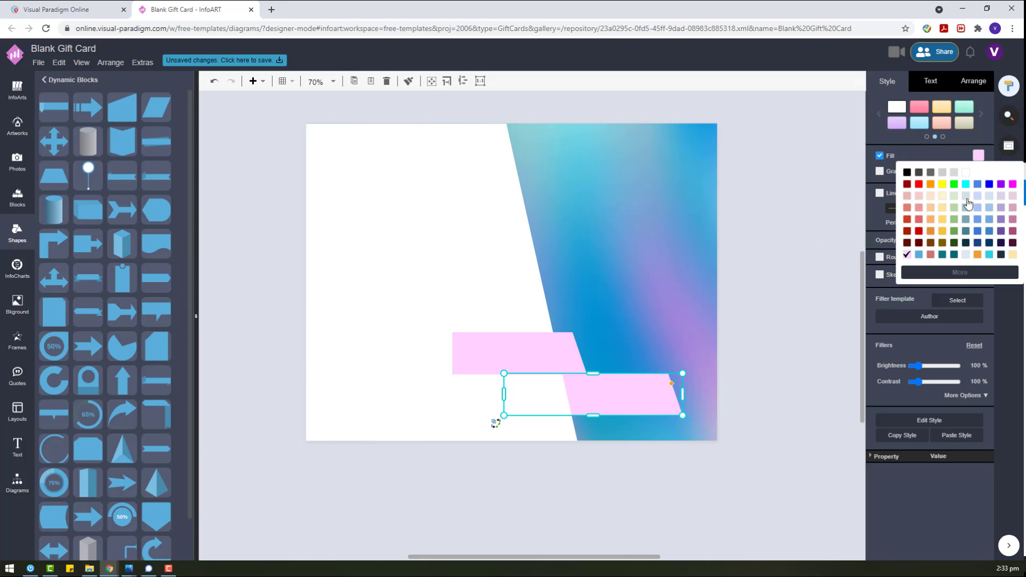
{"action": "left_click", "coordinate": [986, 270]}
{"action": "left_click", "coordinate": [929, 176]}
{"action": "left_click", "coordinate": [713, 448]}
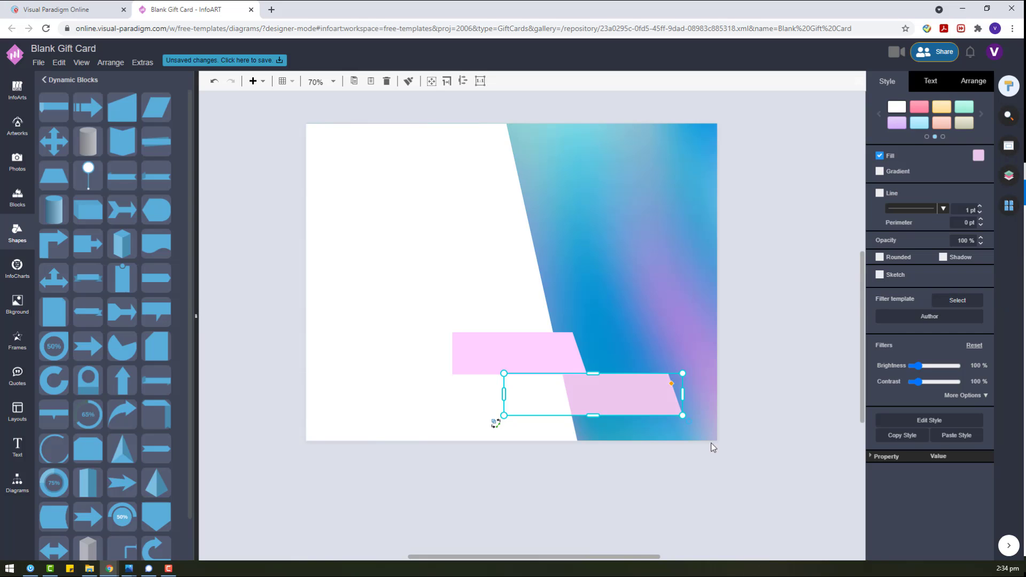
Step: Insert a rectangle from the General diagram shapes
{"action": "left_click", "coordinate": [16, 199]}
{"action": "left_click", "coordinate": [11, 249]}
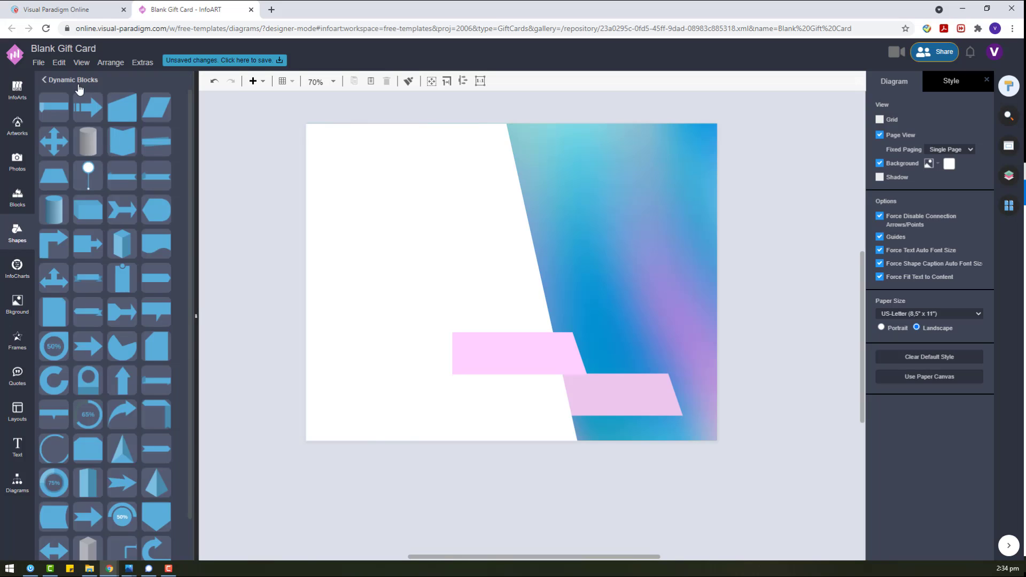
{"action": "left_click", "coordinate": [17, 482]}
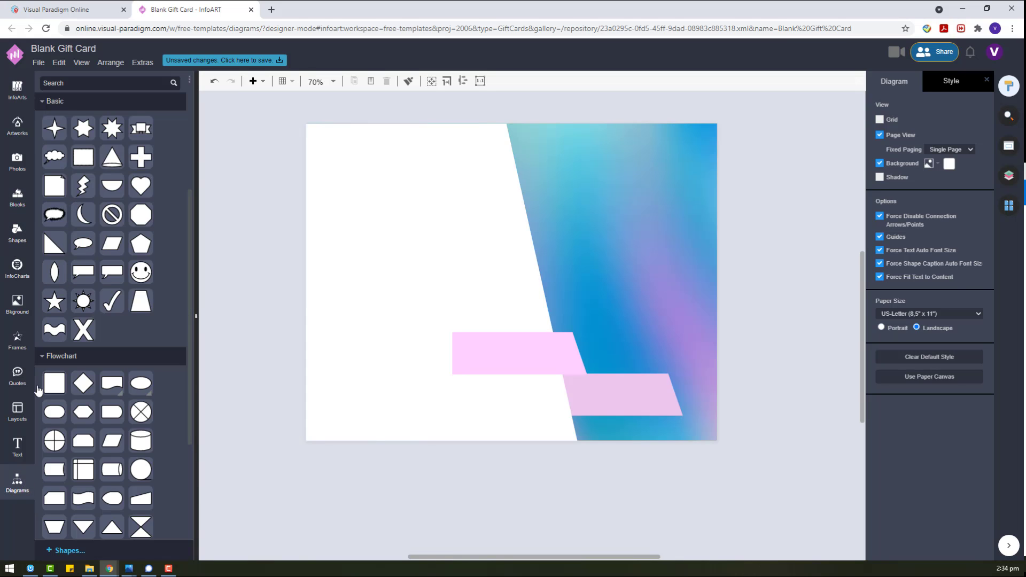
{"action": "scroll", "coordinate": [76, 490], "scroll_direction": "down", "scroll_amount": 5}
{"action": "left_click", "coordinate": [76, 494]}
{"action": "scroll", "coordinate": [64, 374], "scroll_direction": "down", "scroll_amount": 4}
{"action": "left_click", "coordinate": [56, 320]}
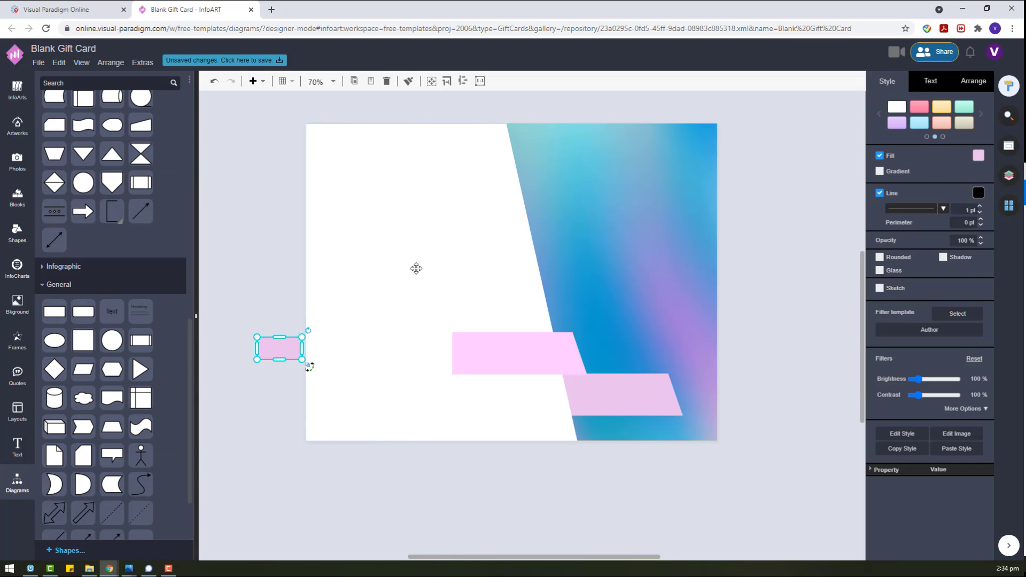
Step: Place the rectangle between the card's left edge and the upper strip, filled with the upper strip's light pink and without an outline
{"action": "left_click_drag", "start_coordinate": [281, 350], "coordinate": [468, 351]}
{"action": "left_click", "coordinate": [979, 155]}
{"action": "left_click", "coordinate": [925, 255]}
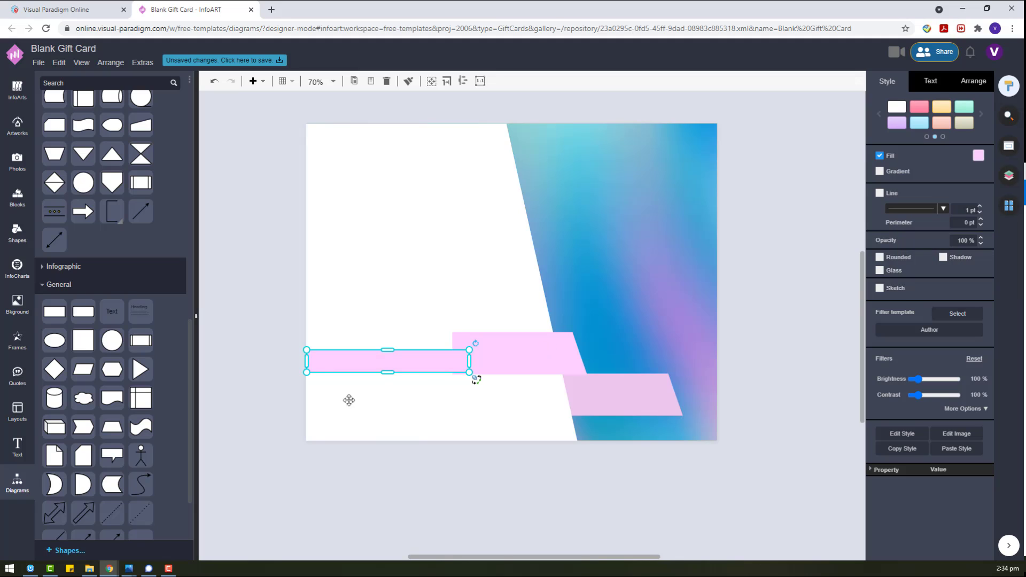
Step: Fit the rectangle between the card's left edge and the upper strip, and thin it to a line along the strip's bottom
{"action": "scroll", "coordinate": [348, 399], "scroll_direction": "up", "scroll_amount": 5}
{"action": "left_click_drag", "start_coordinate": [635, 318], "coordinate": [597, 320]}
{"action": "left_click_drag", "start_coordinate": [299, 326], "coordinate": [295, 322]}
{"action": "left_click_drag", "start_coordinate": [366, 323], "coordinate": [438, 327]}
{"action": "key", "text": "Up"}
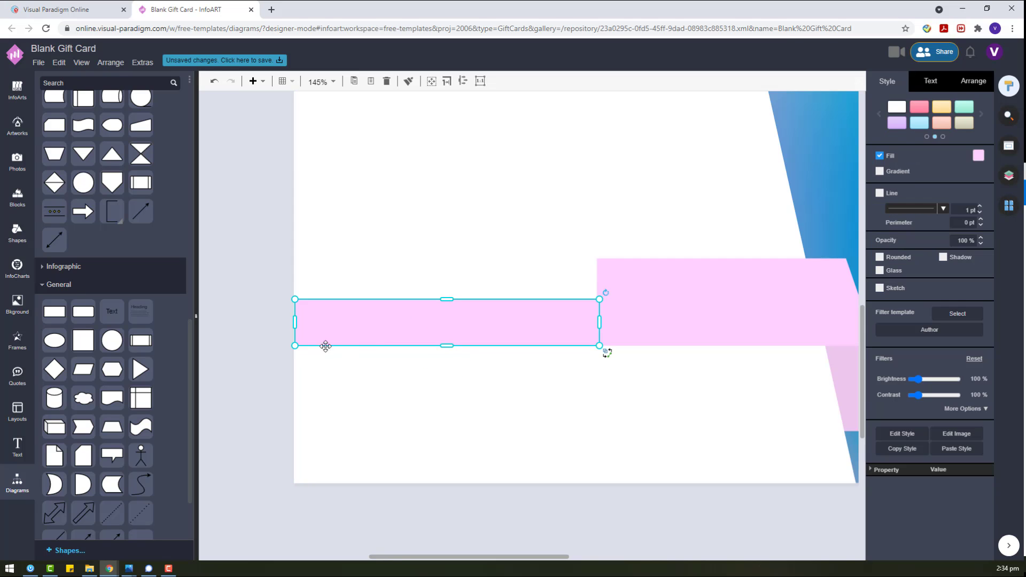
{"action": "left_click_drag", "start_coordinate": [293, 323], "coordinate": [294, 322]}
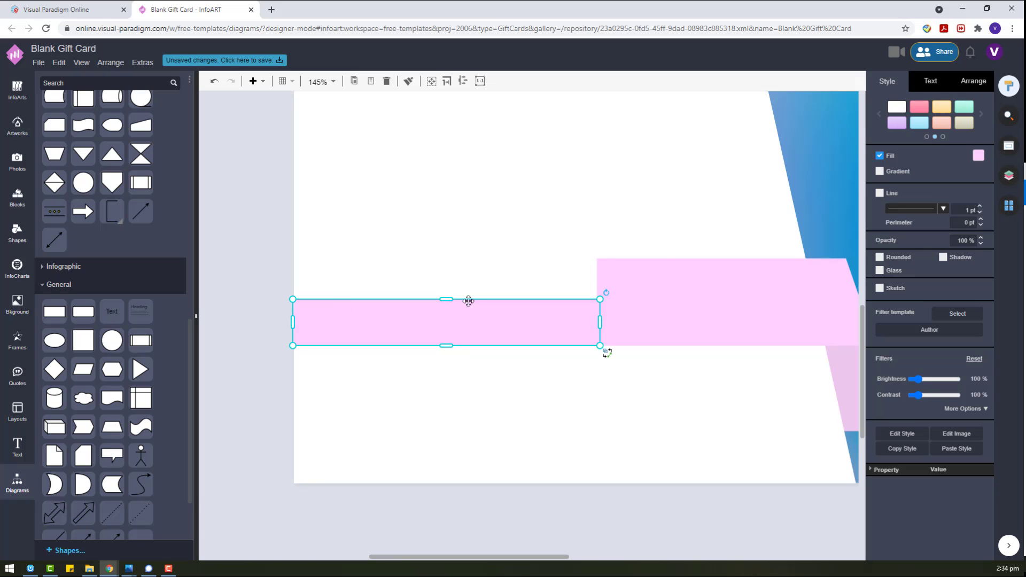
{"action": "left_click_drag", "start_coordinate": [446, 299], "coordinate": [438, 339]}
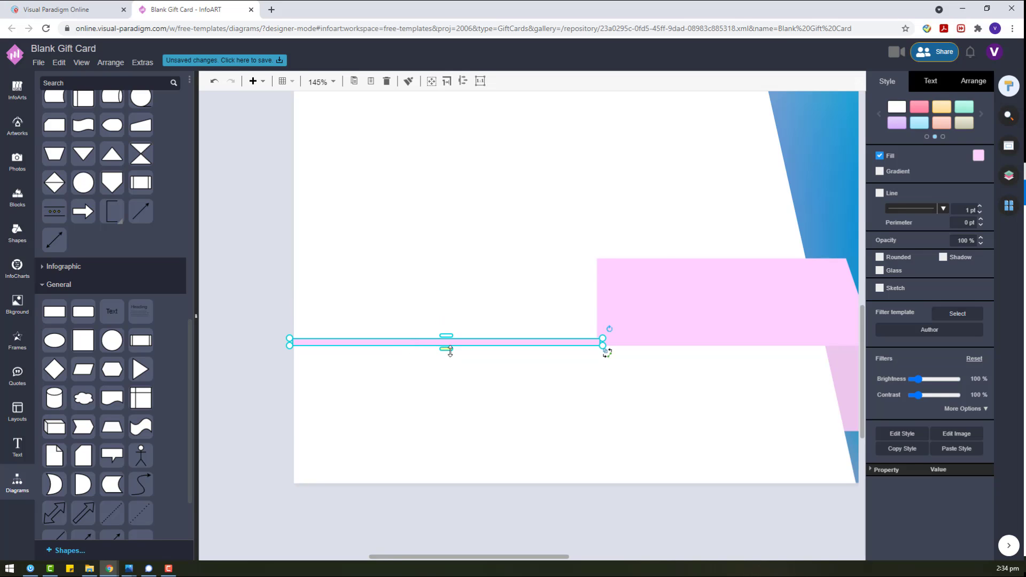
Step: Copy the thin line to the lower strip's bottom edge, extending toward the card's right side, and match that strip's darker pink
{"action": "key", "text": "ctrl+c"}
{"action": "key", "text": "ctrl+v"}
{"action": "scroll", "coordinate": [451, 351], "scroll_direction": "down", "scroll_amount": 3}
{"action": "left_click_drag", "start_coordinate": [573, 352], "coordinate": [531, 388]}
{"action": "left_click", "coordinate": [979, 155]}
{"action": "scroll", "coordinate": [442, 348], "scroll_direction": "up", "scroll_amount": 3, "text": "ctrl"}
{"action": "scroll", "coordinate": [359, 403], "scroll_direction": "up", "scroll_amount": 3, "text": "ctrl"}
Step: Send the copied line behind the white panel in the stacking order
{"action": "left_click", "coordinate": [963, 91]}
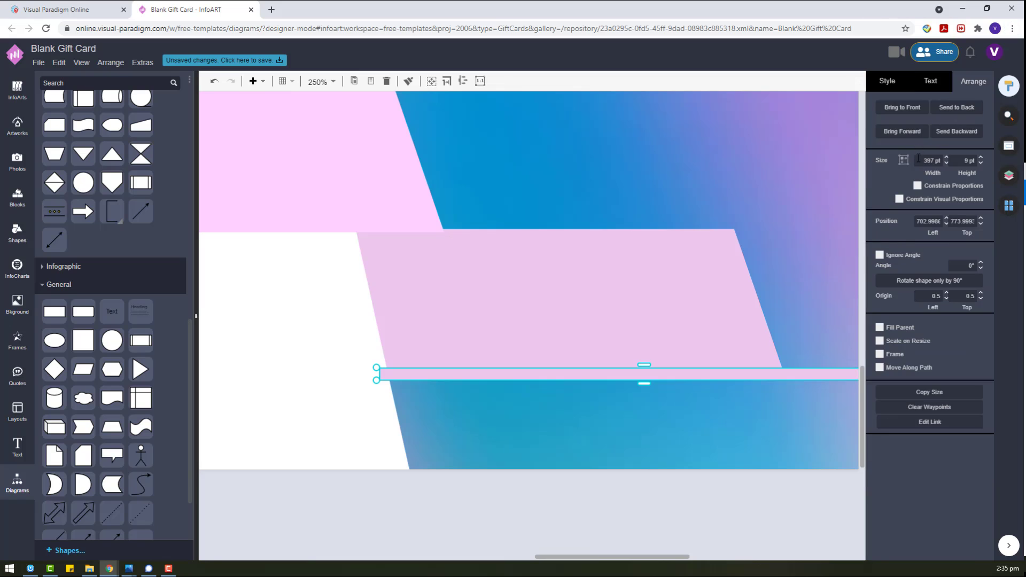
{"action": "right_click", "coordinate": [803, 372]}
{"action": "mouse_move", "coordinate": [838, 491]}
{"action": "left_click", "coordinate": [719, 509]}
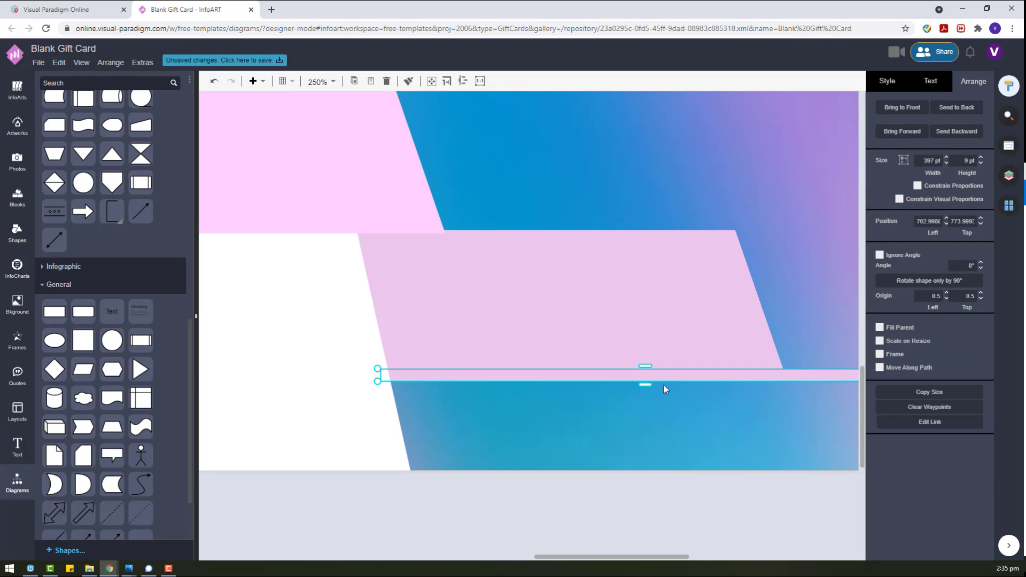
{"action": "scroll", "coordinate": [610, 358], "scroll_direction": "down", "scroll_amount": 3}
{"action": "left_click", "coordinate": [610, 358]}
{"action": "scroll", "coordinate": [610, 358], "scroll_direction": "down", "scroll_amount": 10, "text": "ctrl"}
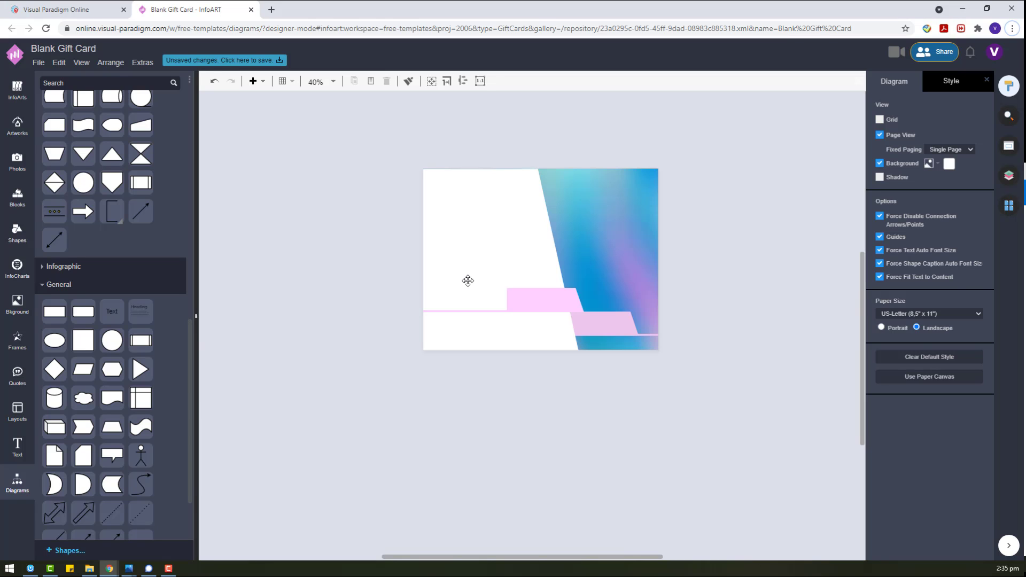
Step: Add an enlarged General circle without an outline over the upper part of the diagonal edge
{"action": "left_click", "coordinate": [112, 350]}
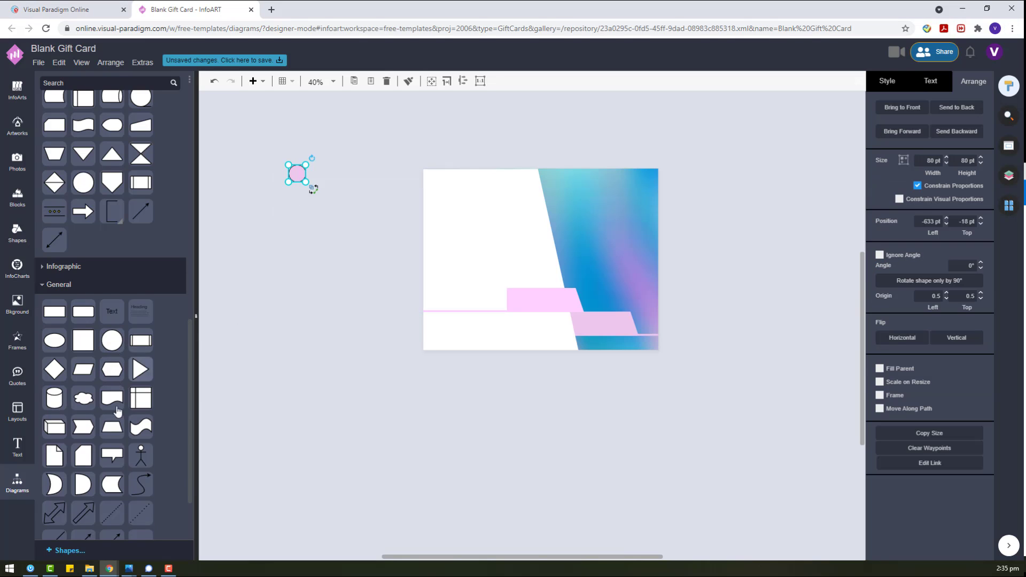
{"action": "left_click_drag", "start_coordinate": [306, 182], "coordinate": [357, 233]}
{"action": "left_click", "coordinate": [887, 82]}
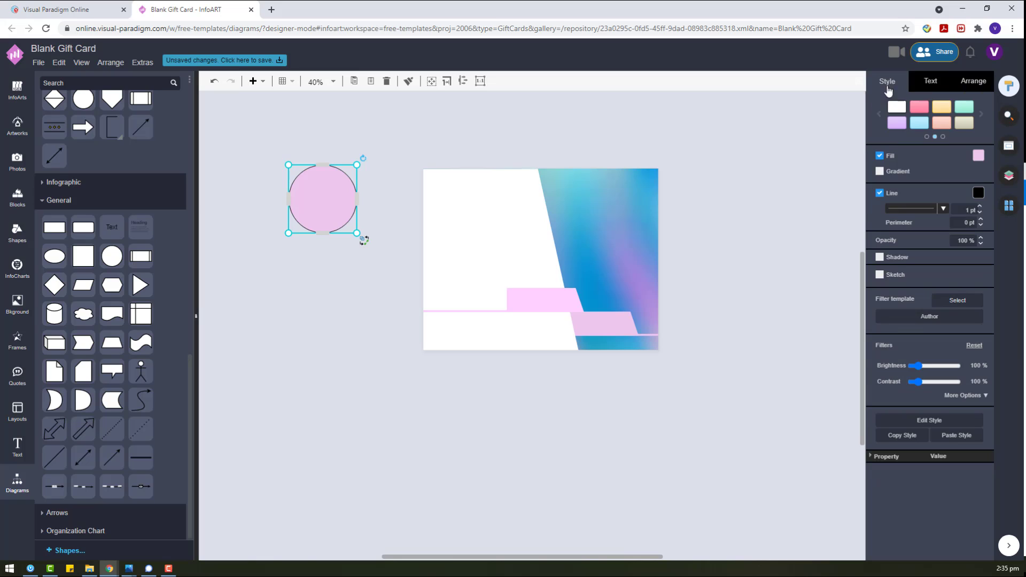
{"action": "left_click", "coordinate": [879, 193]}
{"action": "left_click_drag", "start_coordinate": [326, 188], "coordinate": [563, 243]}
Step: Fill the circle with white and give it a shadow
{"action": "left_click", "coordinate": [979, 157]}
{"action": "left_click", "coordinate": [903, 166]}
{"action": "left_click", "coordinate": [750, 243]}
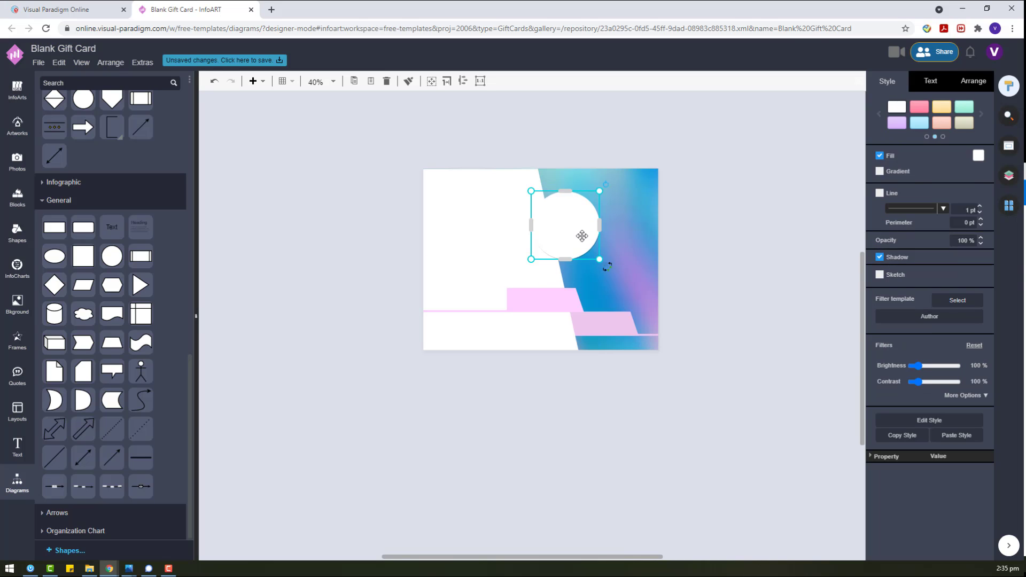
Step: Duplicate the white circle, fill the copy with light gray and set its opacity to 10%
{"action": "key", "text": "ctrl+d"}
{"action": "left_click", "coordinate": [979, 156]}
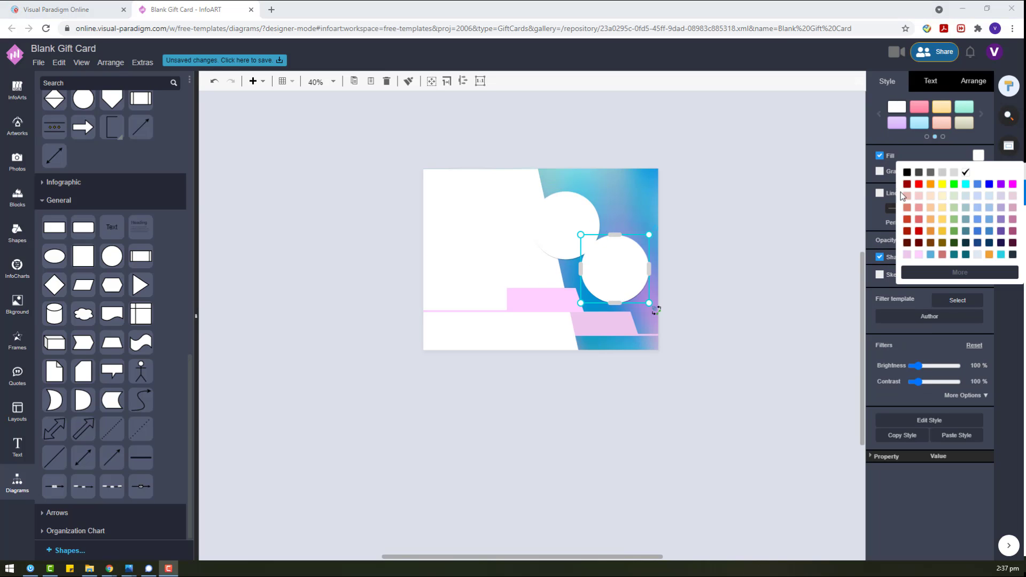
{"action": "left_click", "coordinate": [955, 172]}
{"action": "key", "text": "Return"}
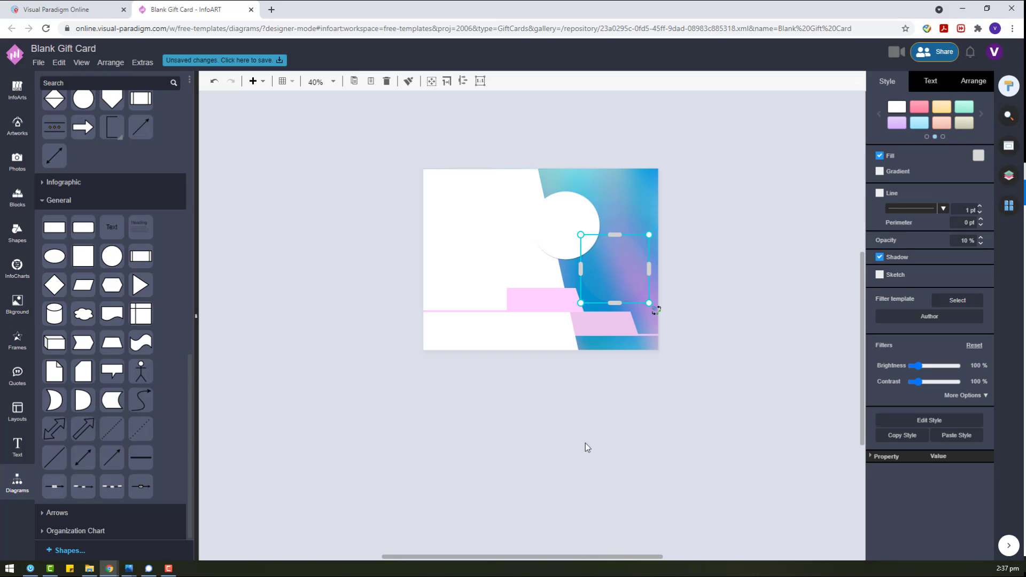
Step: Apply a gradient to the gray circle and center it inside the white circle, sized to leave a thin white rim
{"action": "left_click_drag", "start_coordinate": [628, 266], "coordinate": [604, 226]}
{"action": "left_click_drag", "start_coordinate": [571, 242], "coordinate": [563, 226]}
{"action": "scroll", "coordinate": [577, 220], "scroll_direction": "up", "scroll_amount": 7}
{"action": "scroll", "coordinate": [578, 221], "scroll_direction": "up", "scroll_amount": 3}
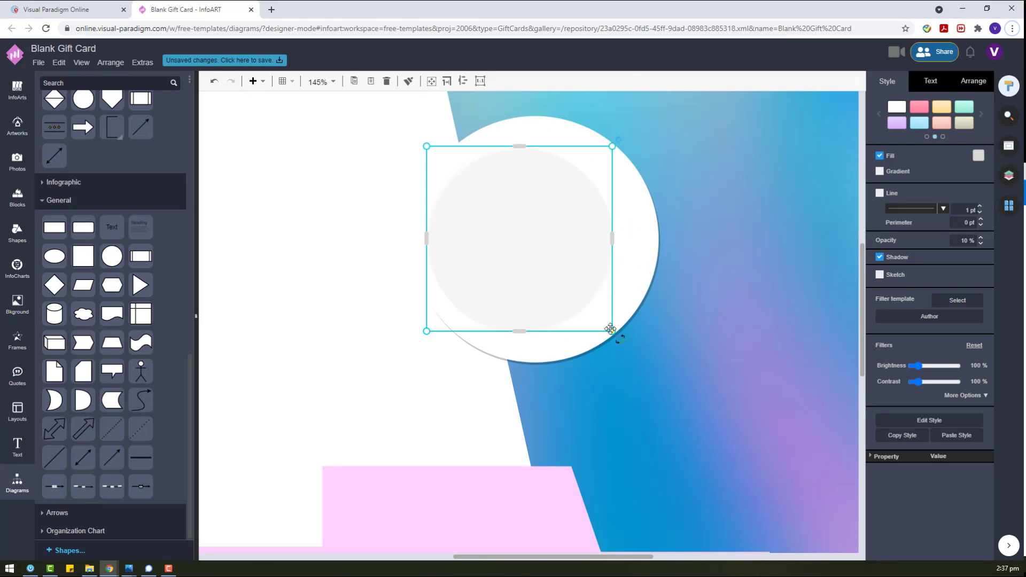
{"action": "left_click", "coordinate": [880, 171]}
{"action": "left_click_drag", "start_coordinate": [612, 146], "coordinate": [647, 110]}
{"action": "left_click_drag", "start_coordinate": [558, 180], "coordinate": [553, 200]}
{"action": "left_click", "coordinate": [750, 213]}
{"action": "scroll", "coordinate": [563, 248], "scroll_direction": "down", "scroll_amount": 4}
{"action": "scroll", "coordinate": [563, 248], "scroll_direction": "down", "scroll_amount": 4}
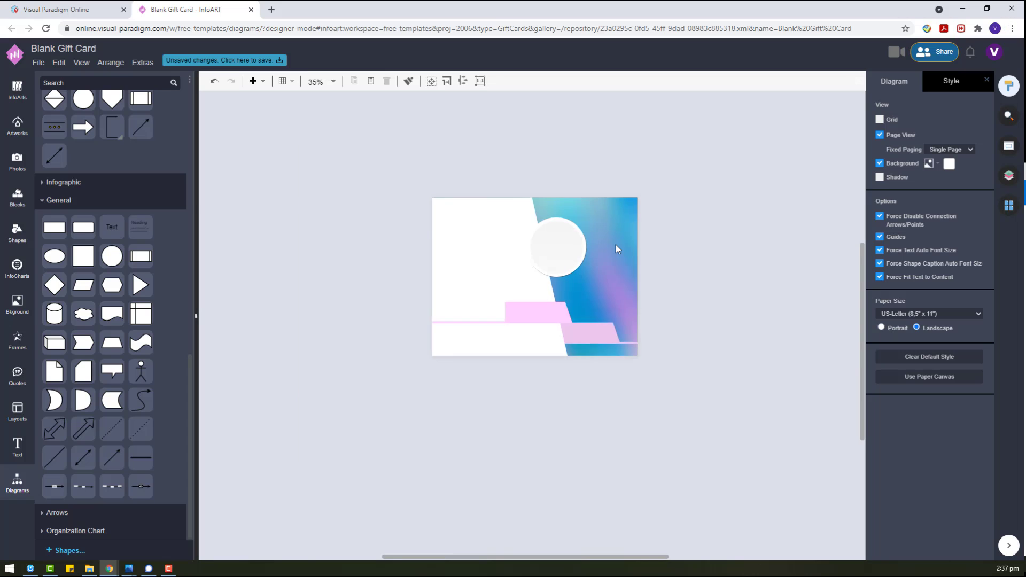
Step: Insert a text label beside the card's right edge and set its content to $
{"action": "scroll", "coordinate": [616, 245], "scroll_direction": "up", "scroll_amount": 2}
{"action": "double_click", "coordinate": [670, 239]}
{"action": "left_click", "coordinate": [687, 254]}
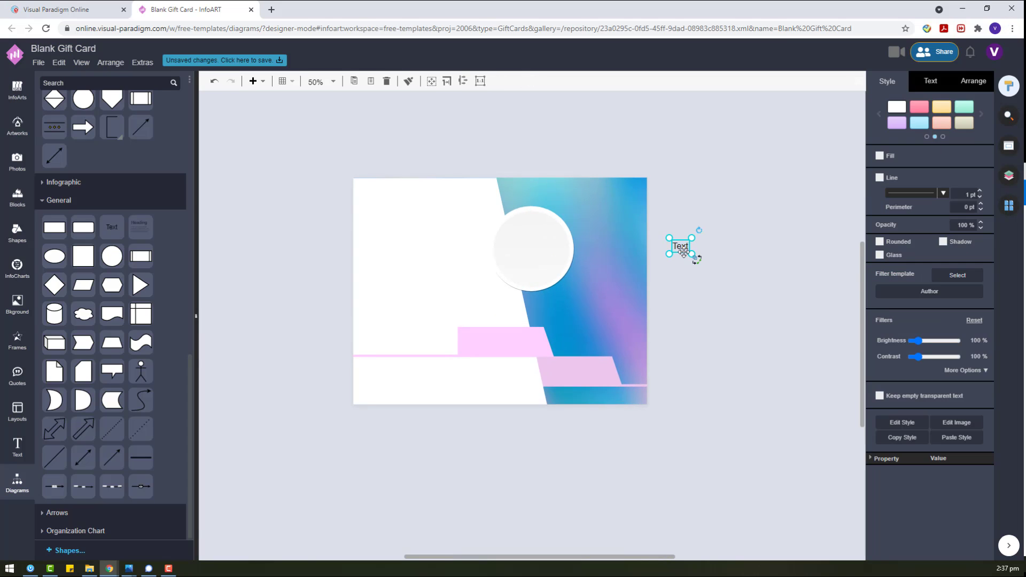
{"action": "double_click", "coordinate": [683, 249]}
{"action": "left_click", "coordinate": [712, 299]}
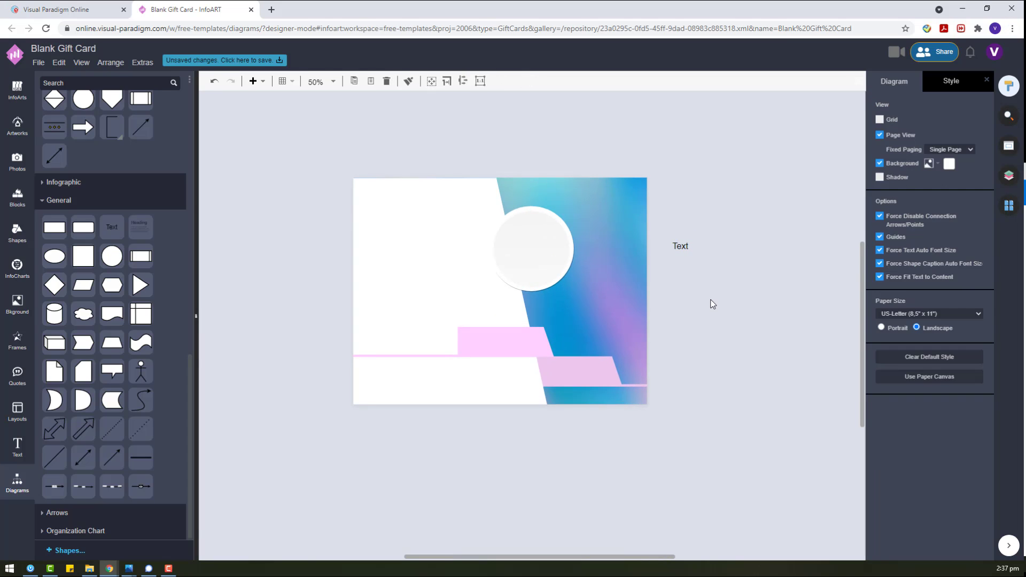
{"action": "double_click", "coordinate": [682, 250]}
{"action": "left_click", "coordinate": [755, 288]}
{"action": "double_click", "coordinate": [684, 245]}
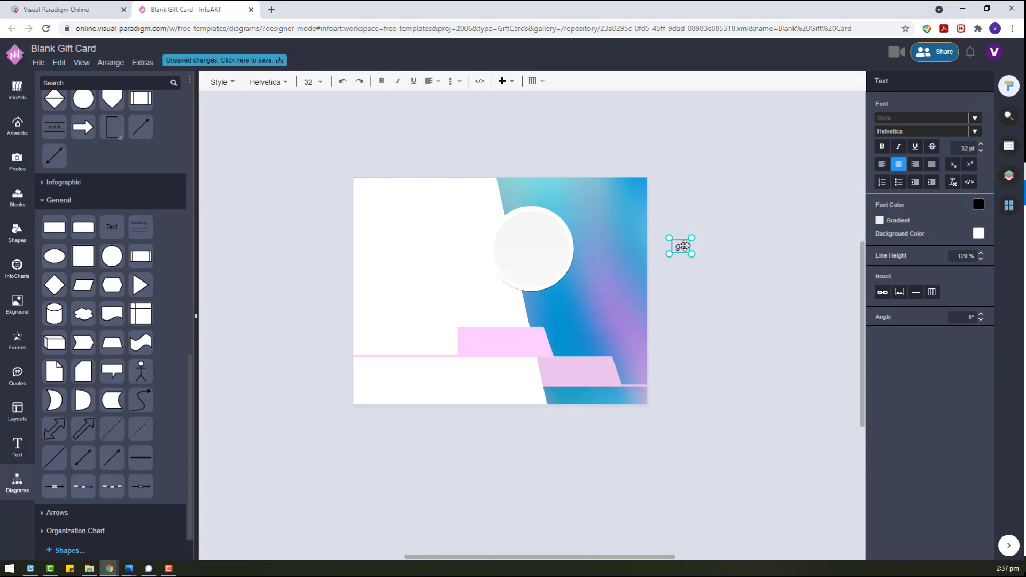
{"action": "left_click", "coordinate": [735, 307]}
{"action": "left_click", "coordinate": [688, 241]}
{"action": "left_click", "coordinate": [709, 236]}
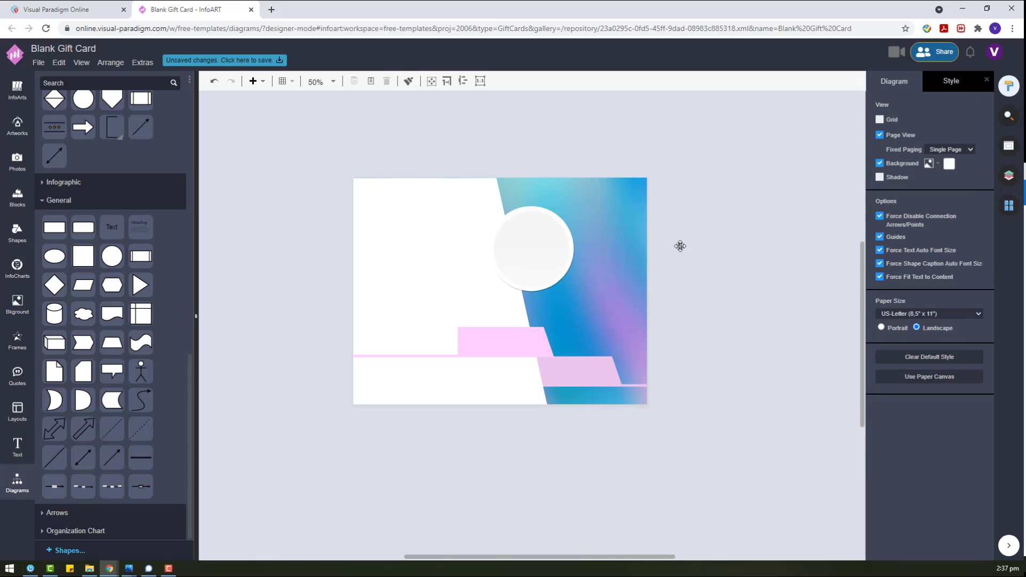
Step: Set the dollar sign's font to Arsenal and enlarge it to 98.61 pt
{"action": "left_click", "coordinate": [679, 246]}
{"action": "left_click", "coordinate": [930, 80]}
{"action": "left_click", "coordinate": [909, 118]}
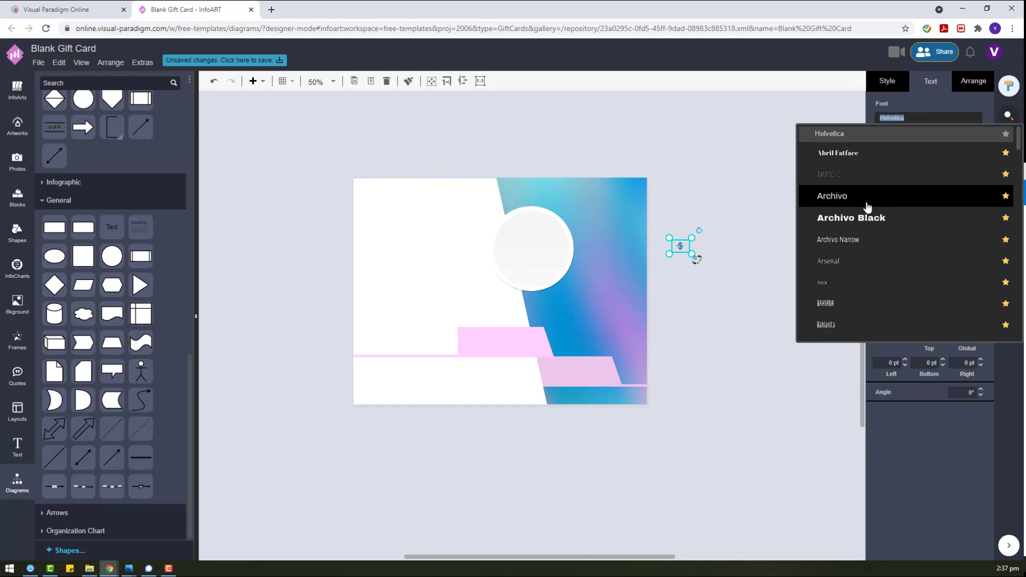
{"action": "left_click", "coordinate": [831, 261]}
Step: Move the dollar sign onto the circle and format it in bold grayish teal
{"action": "left_click", "coordinate": [979, 201]}
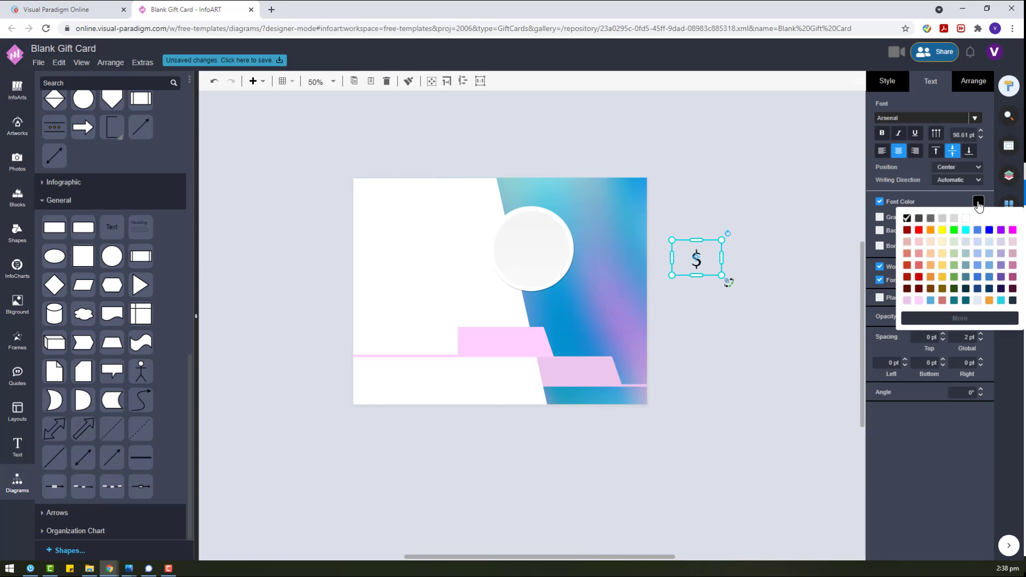
{"action": "left_click", "coordinate": [979, 262]}
{"action": "left_click", "coordinate": [774, 268]}
{"action": "left_click_drag", "start_coordinate": [700, 267], "coordinate": [516, 254]}
{"action": "left_click", "coordinate": [979, 201]}
{"action": "left_click", "coordinate": [968, 282]}
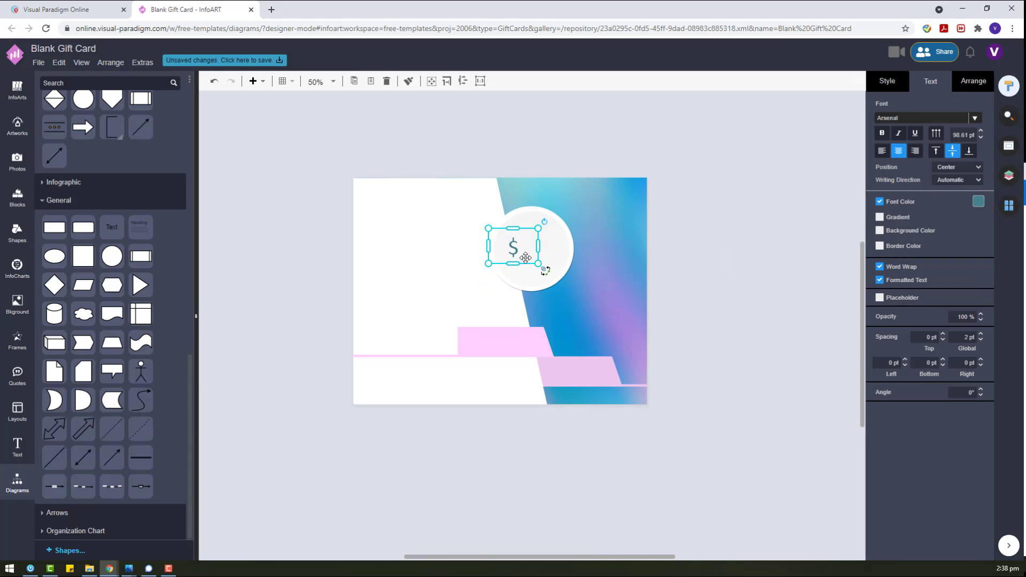
{"action": "left_click", "coordinate": [881, 133]}
Step: Create a copy of the dollar sign outside the card reading 300, and move the dollar sign beside it
{"action": "left_click_drag", "start_coordinate": [583, 270], "coordinate": [735, 330]}
{"action": "double_click", "coordinate": [696, 271]}
{"action": "left_click", "coordinate": [720, 323]}
{"action": "left_click_drag", "start_coordinate": [512, 249], "coordinate": [691, 316]}
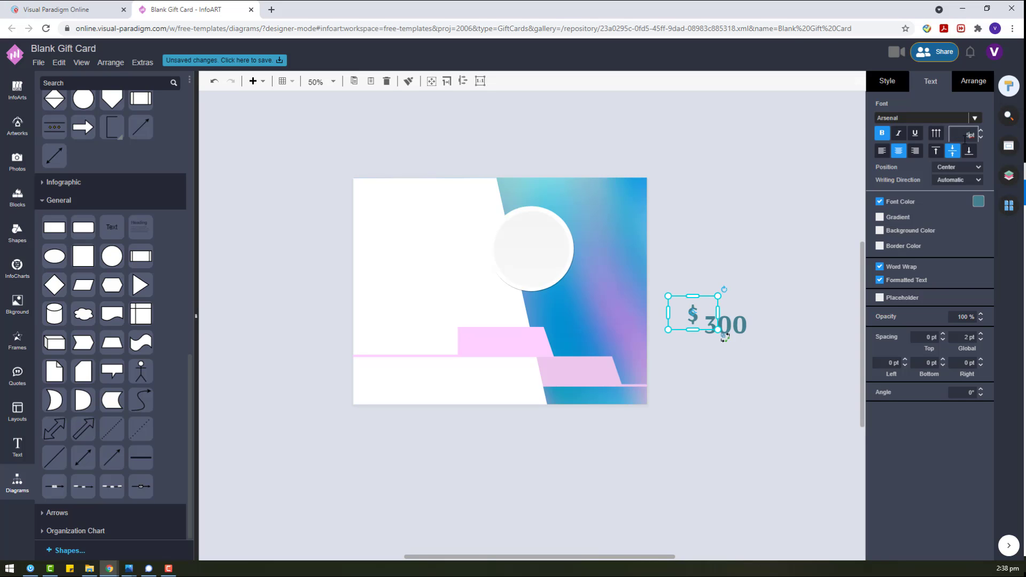
Step: Set the dollar sign's font size to 50 pt and move the 300 label close beside it
{"action": "left_click", "coordinate": [716, 297]}
{"action": "left_click", "coordinate": [725, 327]}
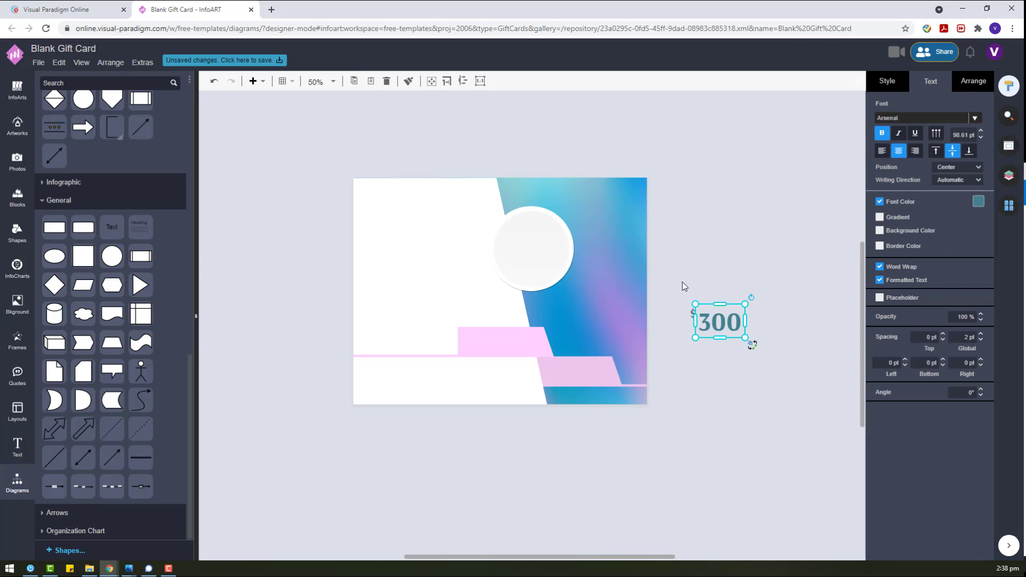
Step: Create a copy of the dollar sign, change its text to USD and place it beneath the end of 300
{"action": "left_click", "coordinate": [691, 315]}
{"action": "key", "text": "ctrl+v"}
{"action": "double_click", "coordinate": [756, 377]}
{"action": "type", "text": "usd"}
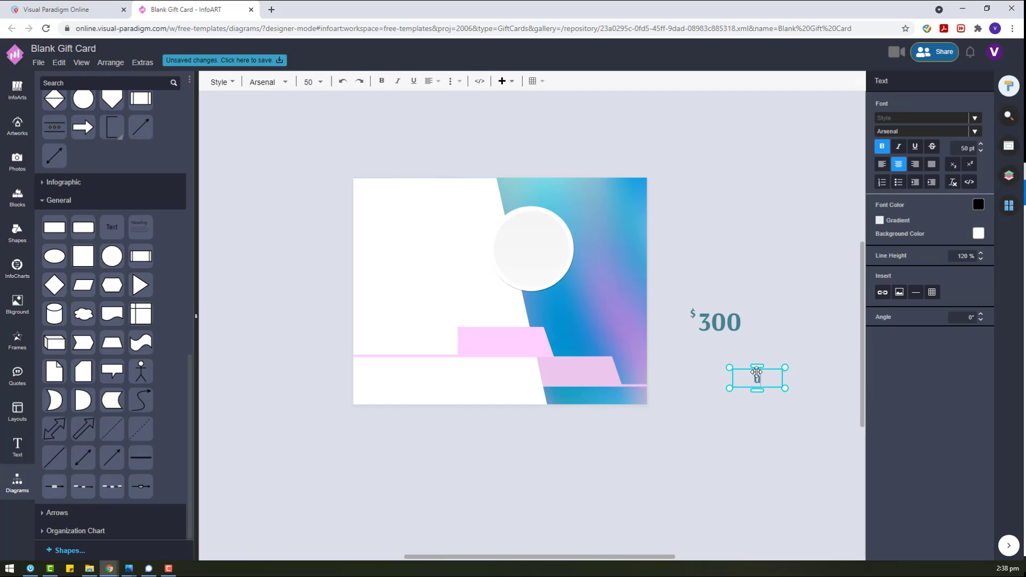
{"action": "left_click", "coordinate": [744, 419]}
{"action": "left_click", "coordinate": [756, 382]}
{"action": "double_click", "coordinate": [756, 383]}
{"action": "type", "text": "USD"}
{"action": "left_click", "coordinate": [757, 398]}
{"action": "left_click_drag", "start_coordinate": [762, 379], "coordinate": [743, 338]}
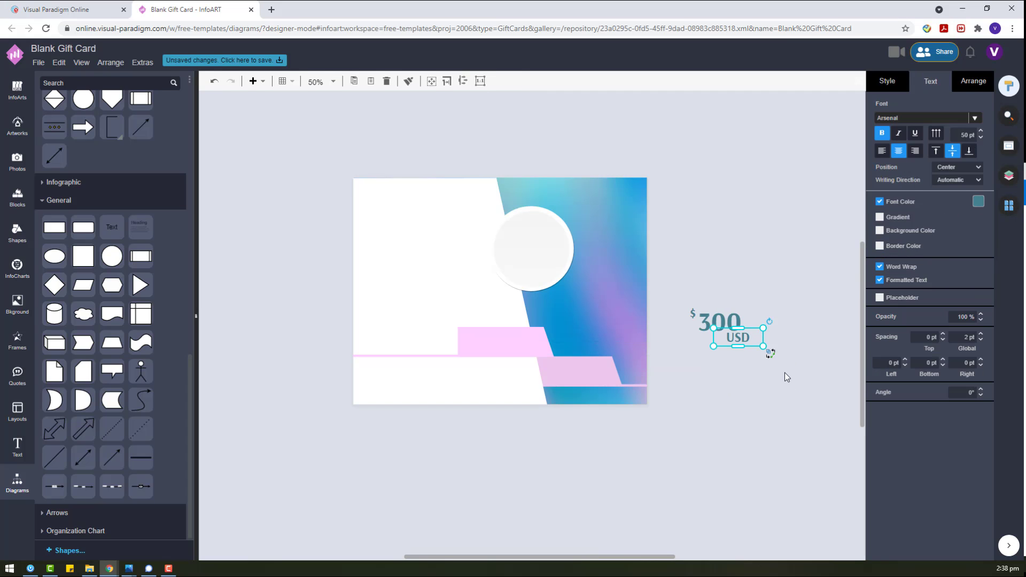
{"action": "left_click", "coordinate": [784, 373]}
{"action": "double_click", "coordinate": [684, 297]}
{"action": "left_click", "coordinate": [711, 306]}
{"action": "left_click", "coordinate": [700, 301]}
{"action": "left_click", "coordinate": [690, 319]}
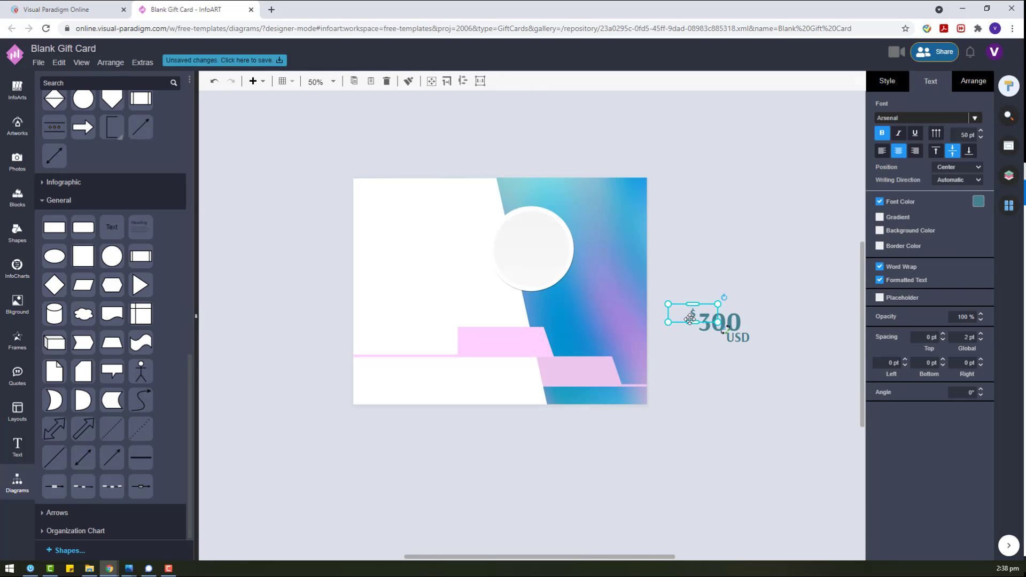
{"action": "left_click_drag", "start_coordinate": [798, 381], "coordinate": [680, 290]}
{"action": "mouse_move", "coordinate": [716, 324]}
{"action": "left_mouse_down"}
{"action": "mouse_move", "coordinate": [540, 253]}
{"action": "mouse_move", "coordinate": [698, 305]}
{"action": "left_mouse_up"}
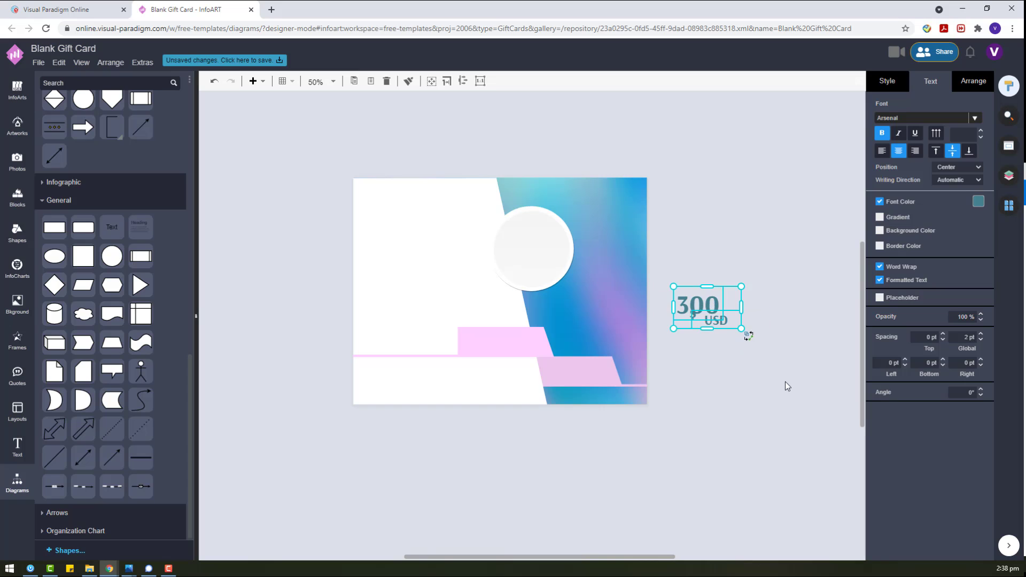
{"action": "key", "text": "ctrl+z"}
Step: Move the $, 300 and USD labels together onto the circular badge
{"action": "left_click", "coordinate": [792, 386]}
{"action": "left_click_drag", "start_coordinate": [793, 386], "coordinate": [661, 273]}
{"action": "left_click_drag", "start_coordinate": [733, 324], "coordinate": [544, 252]}
Step: Rearrange the labels on the badge so the dollar sign sits at the upper left of 300, above USD
{"action": "left_click", "coordinate": [479, 238]}
{"action": "left_click", "coordinate": [507, 239]}
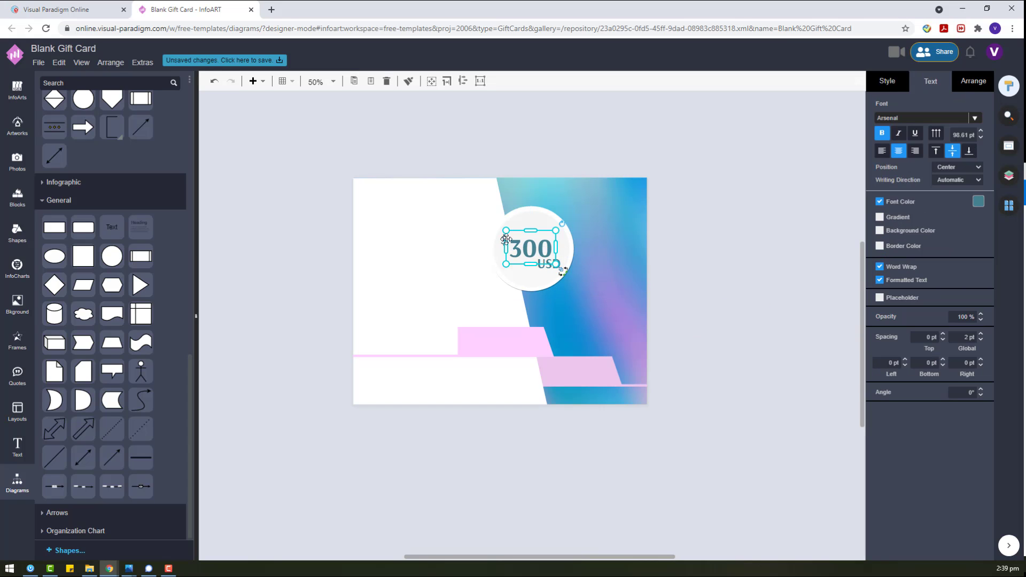
{"action": "left_click", "coordinate": [498, 239]}
{"action": "left_click_drag", "start_coordinate": [479, 240], "coordinate": [807, 294]}
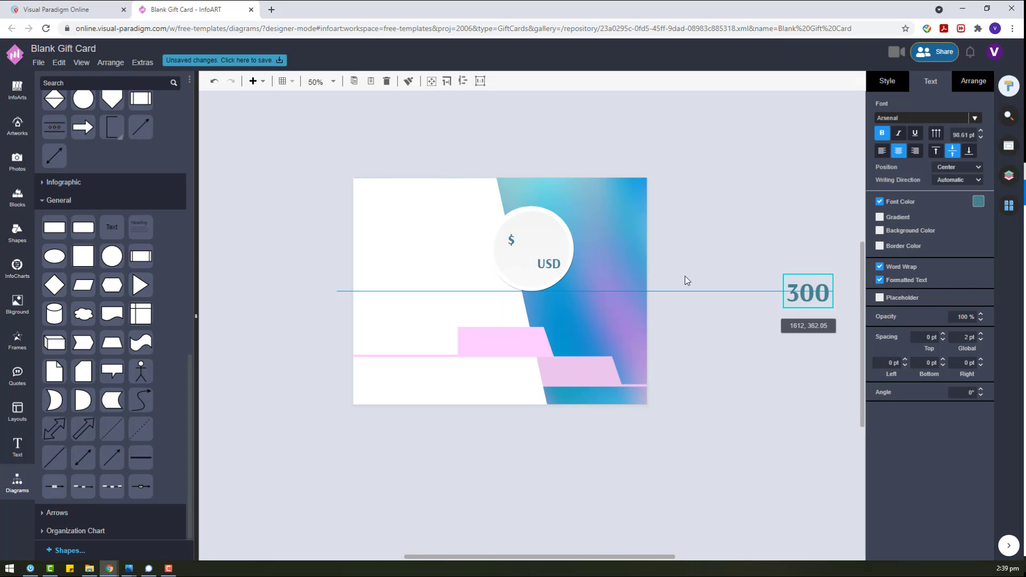
{"action": "left_click_drag", "start_coordinate": [510, 239], "coordinate": [662, 261]}
{"action": "left_click_drag", "start_coordinate": [808, 293], "coordinate": [557, 263]}
{"action": "left_click", "coordinate": [690, 257]}
{"action": "left_click", "coordinate": [610, 262]}
{"action": "left_click_drag", "start_coordinate": [531, 244], "coordinate": [532, 247]}
{"action": "left_click_drag", "start_coordinate": [723, 259], "coordinate": [486, 266]}
{"action": "left_click", "coordinate": [552, 259]}
{"action": "left_click", "coordinate": [543, 244], "text": "shift"}
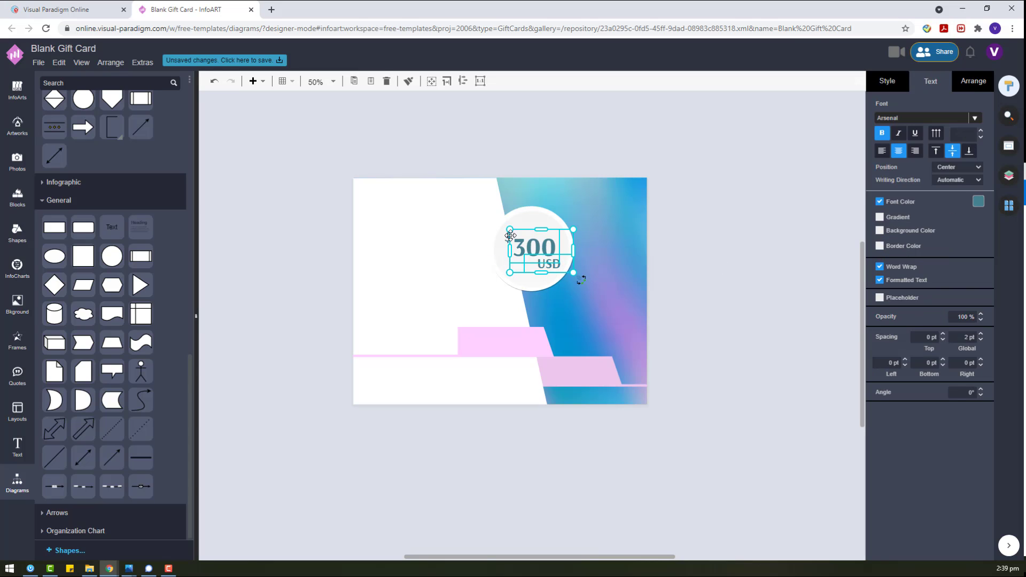
{"action": "left_click", "coordinate": [507, 236], "text": "shift"}
{"action": "left_click", "coordinate": [978, 81]}
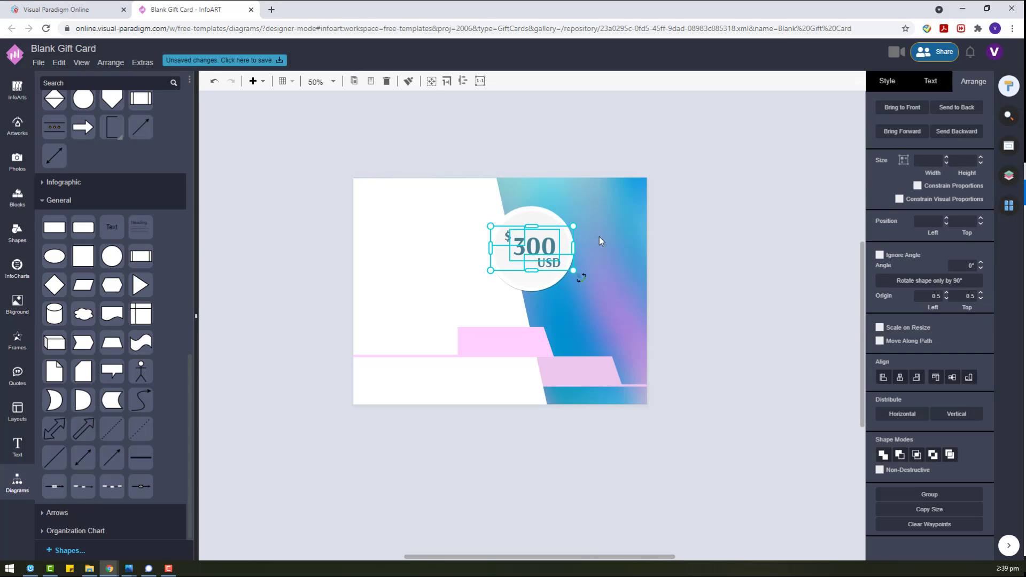
{"action": "left_click", "coordinate": [787, 235]}
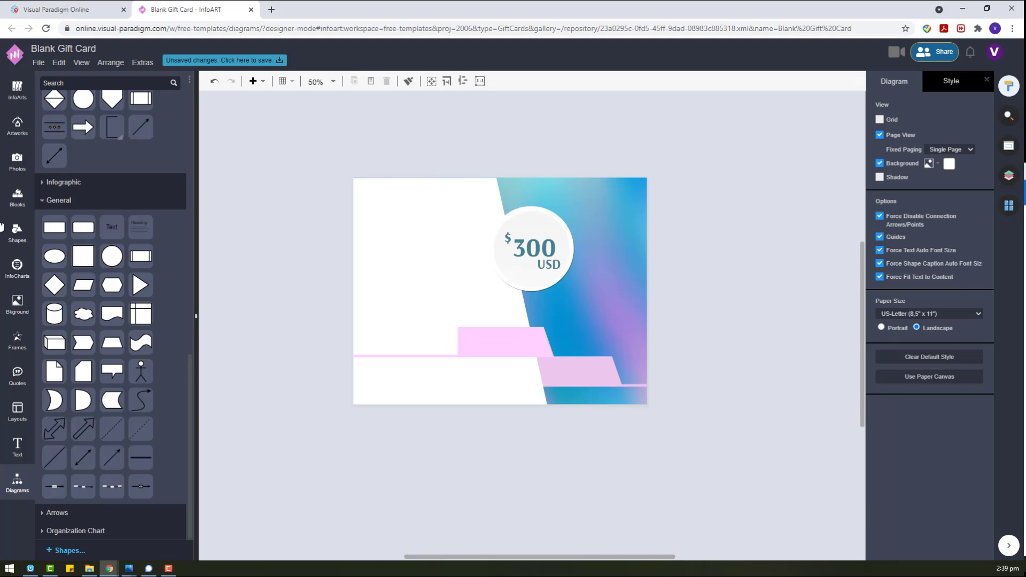
Step: Search the artworks for STAR and insert a sun icon at the top of the card's white area
{"action": "left_click", "coordinate": [17, 127]}
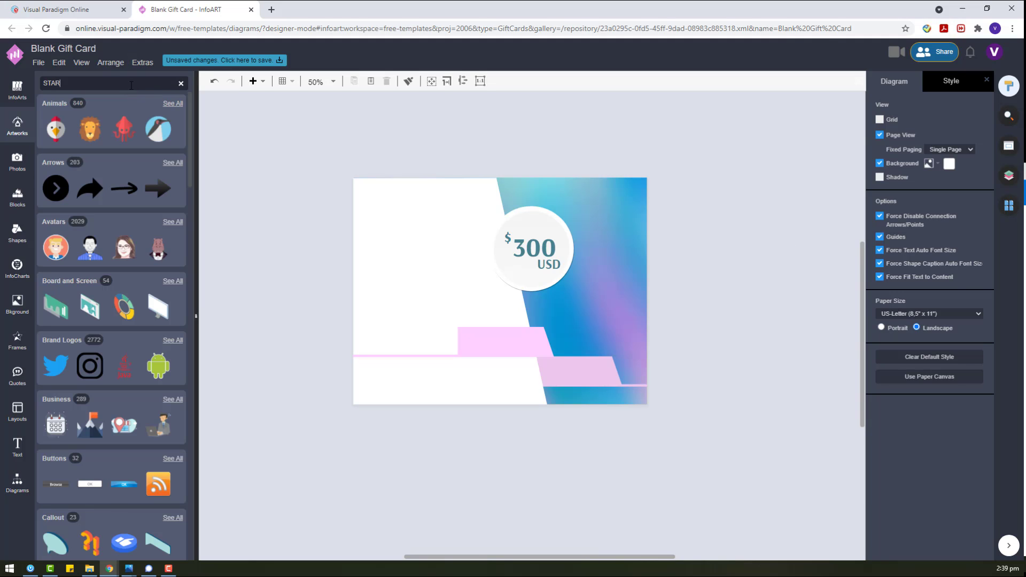
{"action": "left_click", "coordinate": [131, 84]}
{"action": "type", "text": "STAR"}
{"action": "key", "text": "Return"}
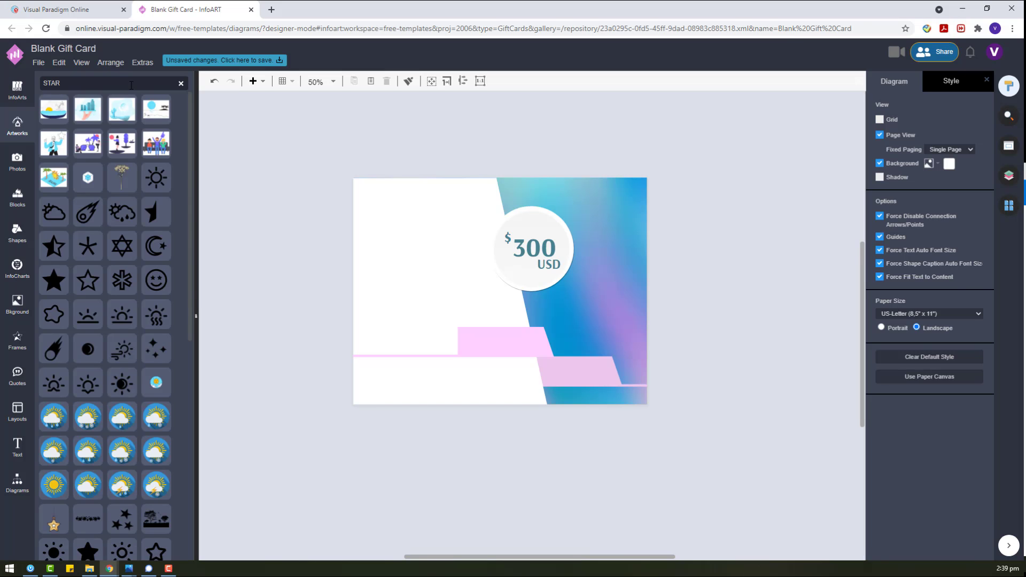
{"action": "scroll", "coordinate": [180, 344], "scroll_direction": "down", "scroll_amount": 5}
{"action": "left_click_drag", "start_coordinate": [126, 285], "coordinate": [411, 171]}
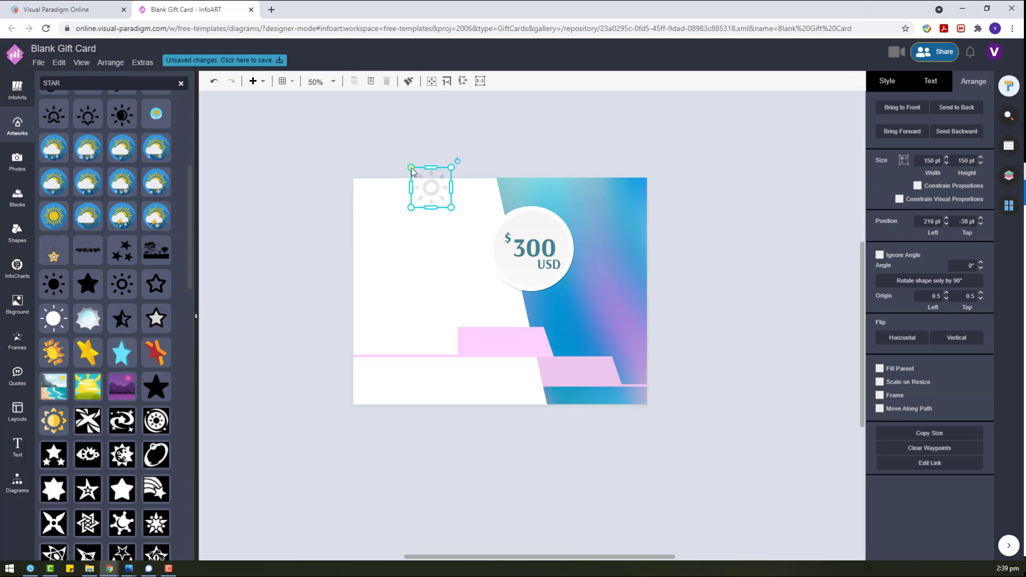
Step: Recolor the sun icon grayish teal and move it to the card's upper-left corner
{"action": "left_click", "coordinate": [887, 81]}
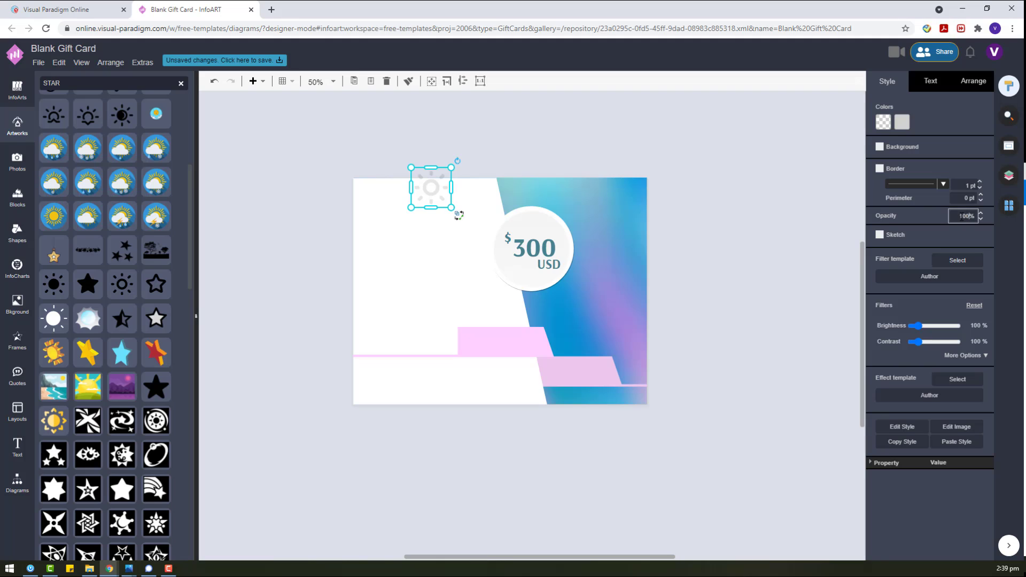
{"action": "key", "text": "Return"}
{"action": "left_click", "coordinate": [902, 122]}
{"action": "left_click", "coordinate": [964, 188]}
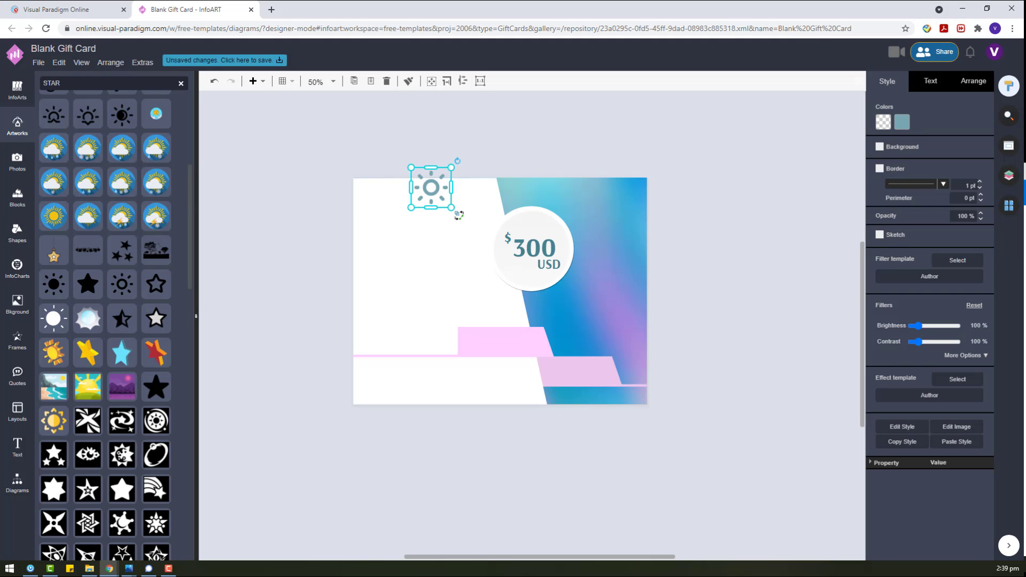
{"action": "left_click_drag", "start_coordinate": [422, 191], "coordinate": [376, 218]}
Step: Create a copy of the USD label outside the card and change its text to MILKWAY
{"action": "left_click", "coordinate": [551, 264]}
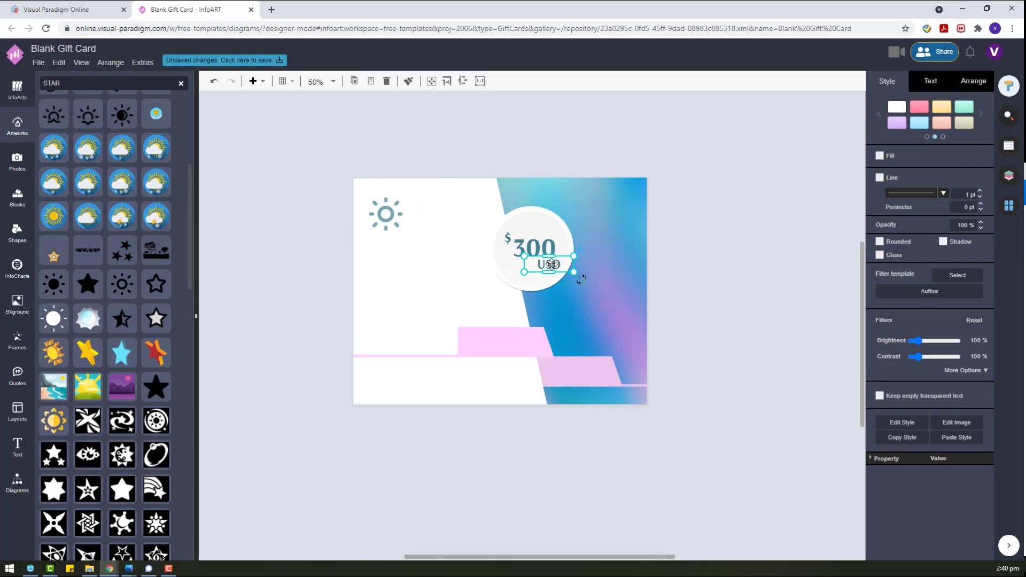
{"action": "key", "text": "ctrl+c"}
{"action": "key", "text": "ctrl+v"}
{"action": "left_click_drag", "start_coordinate": [689, 299], "coordinate": [727, 330]}
{"action": "double_click", "coordinate": [727, 329]}
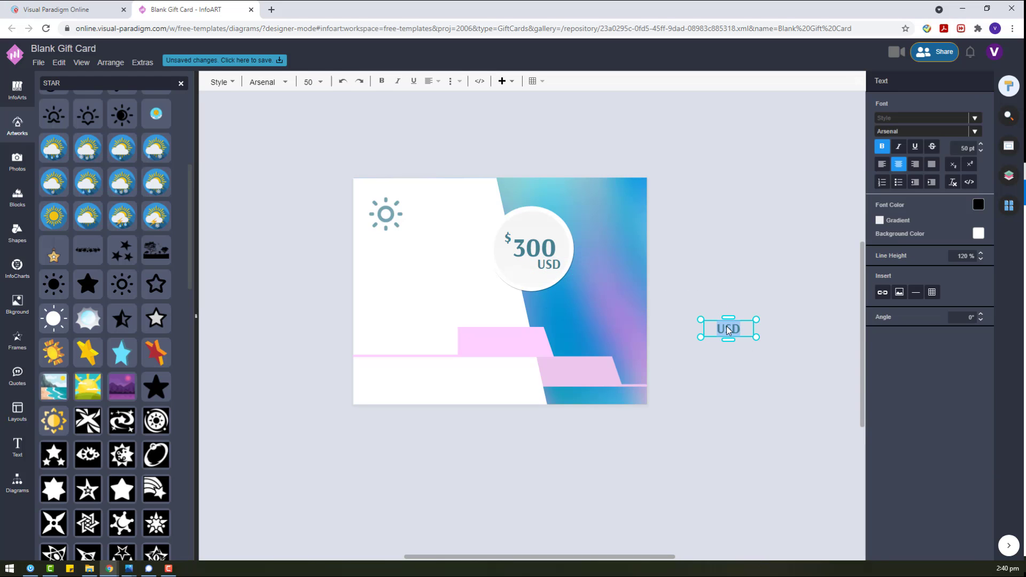
{"action": "type", "text": "MILKWAY"}
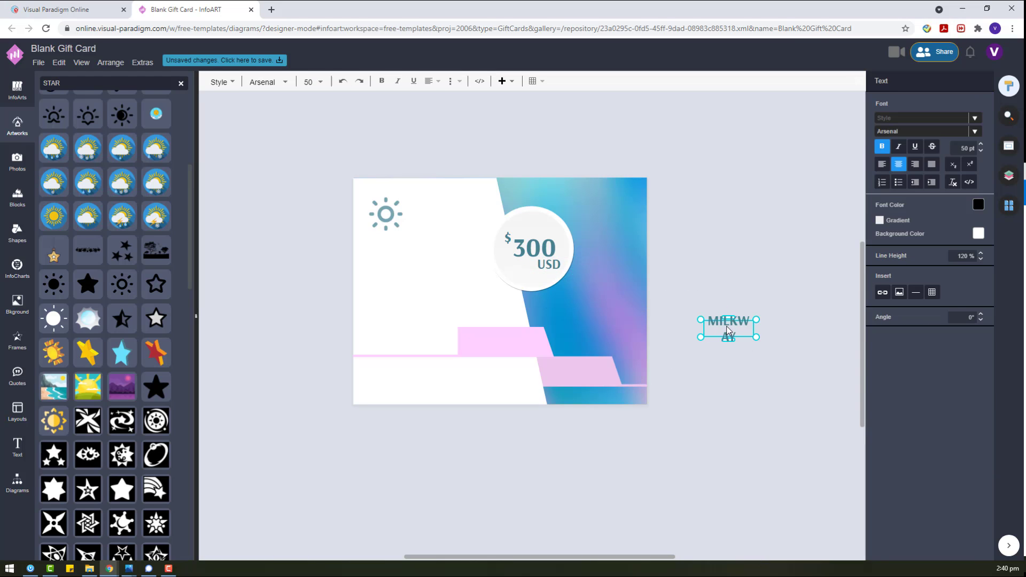
{"action": "left_click", "coordinate": [751, 301]}
Step: Resize the MILKWAY label, replace its text with SPARKLE LIMITED and place it beside the sun icon
{"action": "left_click_drag", "start_coordinate": [754, 329], "coordinate": [826, 354]}
{"action": "double_click", "coordinate": [776, 332]}
{"action": "double_click", "coordinate": [784, 359]}
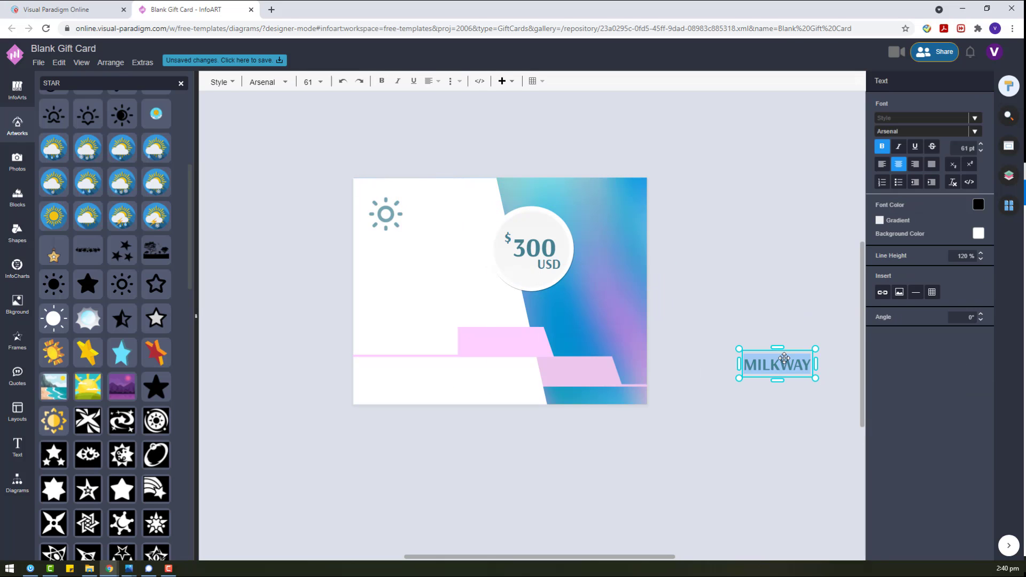
{"action": "type", "text": "SPARKLE LIMITED"}
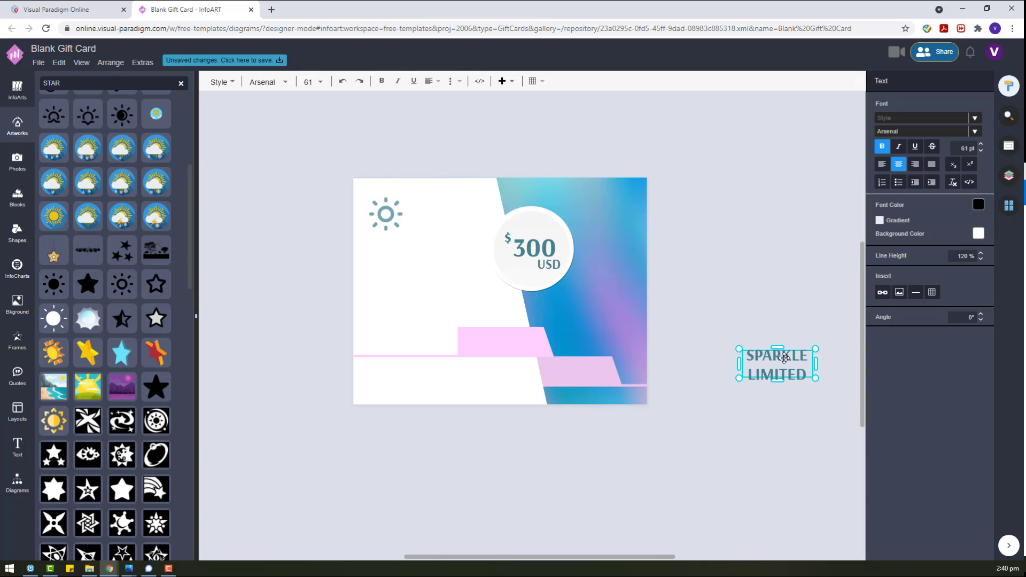
{"action": "left_click", "coordinate": [798, 324]}
{"action": "left_click_drag", "start_coordinate": [781, 374], "coordinate": [755, 324]}
{"action": "left_click_drag", "start_coordinate": [453, 201], "coordinate": [460, 204]}
Step: Insert a star outline artwork beside the card and delete the sun icon
{"action": "left_click", "coordinate": [396, 198]}
{"action": "scroll", "coordinate": [134, 303], "scroll_direction": "down", "scroll_amount": 7}
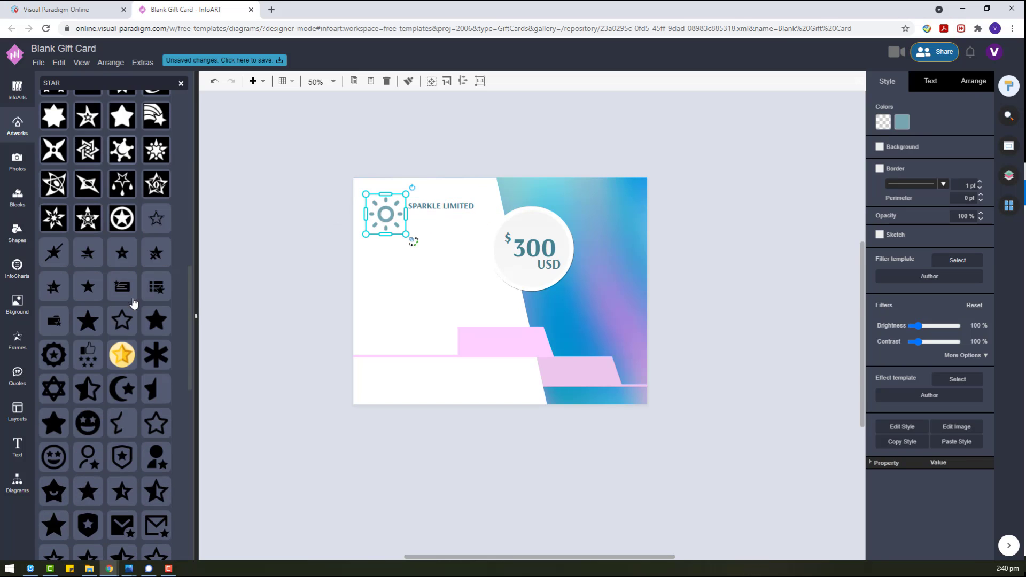
{"action": "left_click_drag", "start_coordinate": [156, 218], "coordinate": [297, 231]}
{"action": "left_click", "coordinate": [380, 213]}
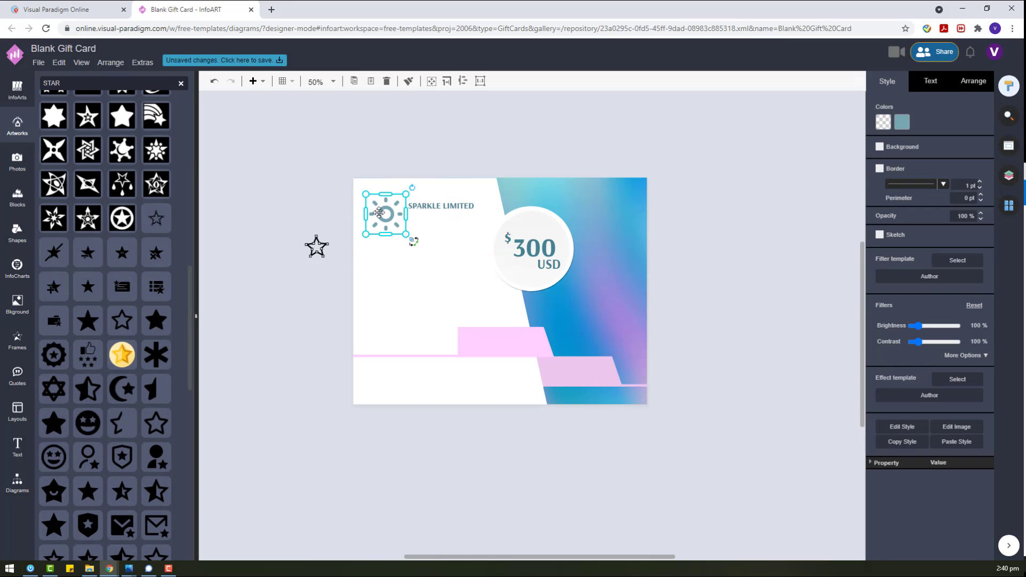
{"action": "key", "text": "Delete"}
Step: Place the star in the card's upper-left corner in grayish teal, and move SPARKLE LIMITED close beside it
{"action": "scroll", "coordinate": [321, 256], "scroll_direction": "up", "scroll_amount": 3}
{"action": "scroll", "coordinate": [317, 402], "scroll_direction": "up", "scroll_amount": 4}
{"action": "left_click_drag", "start_coordinate": [347, 414], "coordinate": [488, 320]}
{"action": "left_click", "coordinate": [881, 124]}
{"action": "left_click", "coordinate": [949, 188]}
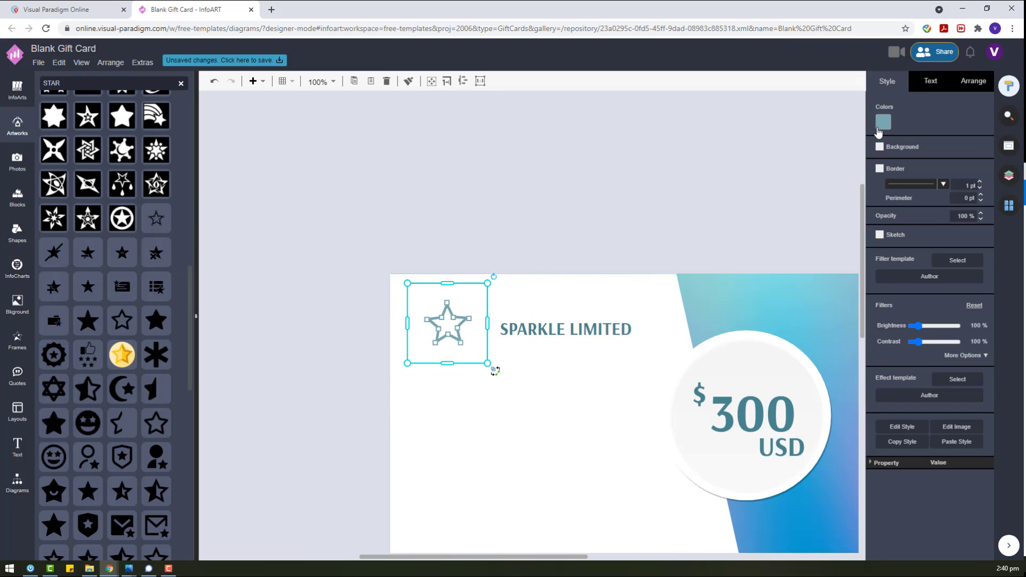
{"action": "mouse_move", "coordinate": [546, 330]}
{"action": "left_mouse_down"}
{"action": "mouse_move", "coordinate": [510, 318]}
{"action": "mouse_move", "coordinate": [526, 327]}
{"action": "left_mouse_up"}
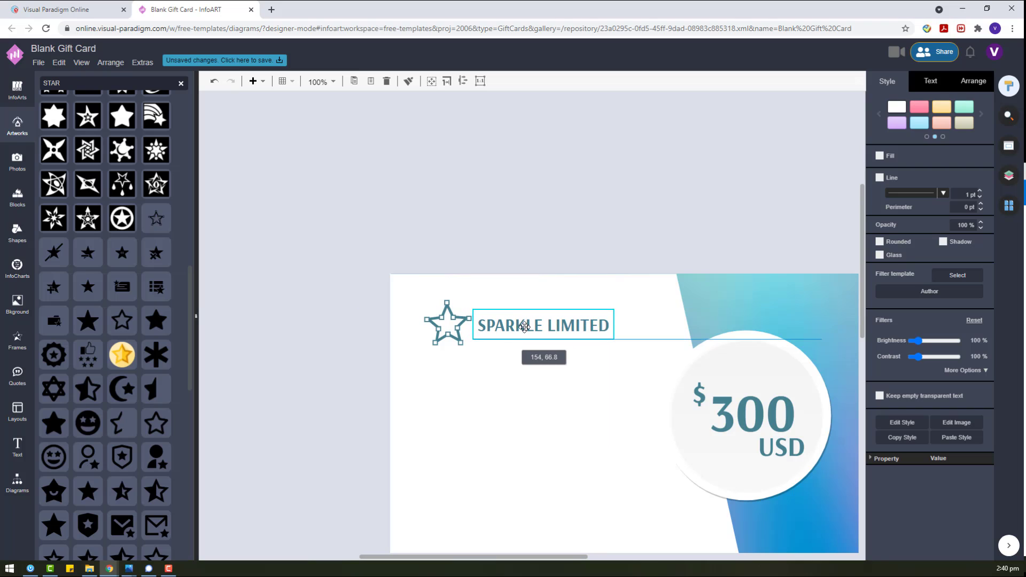
{"action": "left_click", "coordinate": [583, 220]}
Step: Add a small circle above the card and give it a 5 pt grayish teal outline
{"action": "left_click", "coordinate": [20, 483]}
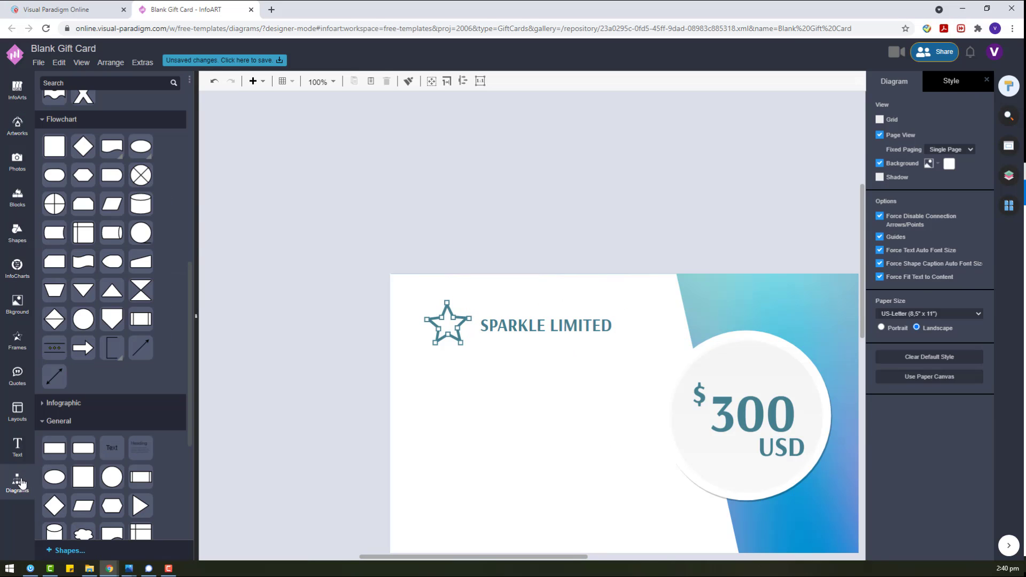
{"action": "left_click_drag", "start_coordinate": [440, 178], "coordinate": [440, 178]}
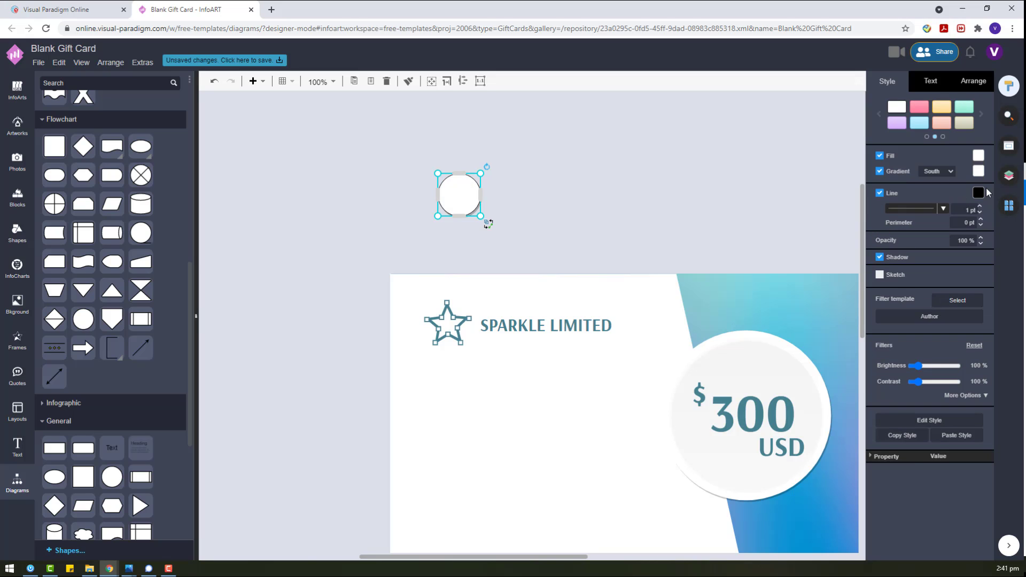
{"action": "left_click", "coordinate": [979, 192]}
{"action": "left_click", "coordinate": [967, 268]}
Step: Shrink the star and center it inside the small circle, in front of the circle's fill
{"action": "left_click_drag", "start_coordinate": [449, 323], "coordinate": [466, 194]}
{"action": "right_click", "coordinate": [344, 229]}
{"action": "left_click", "coordinate": [591, 352]}
{"action": "left_click", "coordinate": [495, 207]}
{"action": "left_click", "coordinate": [467, 191]}
{"action": "left_click_drag", "start_coordinate": [522, 238], "coordinate": [384, 154]}
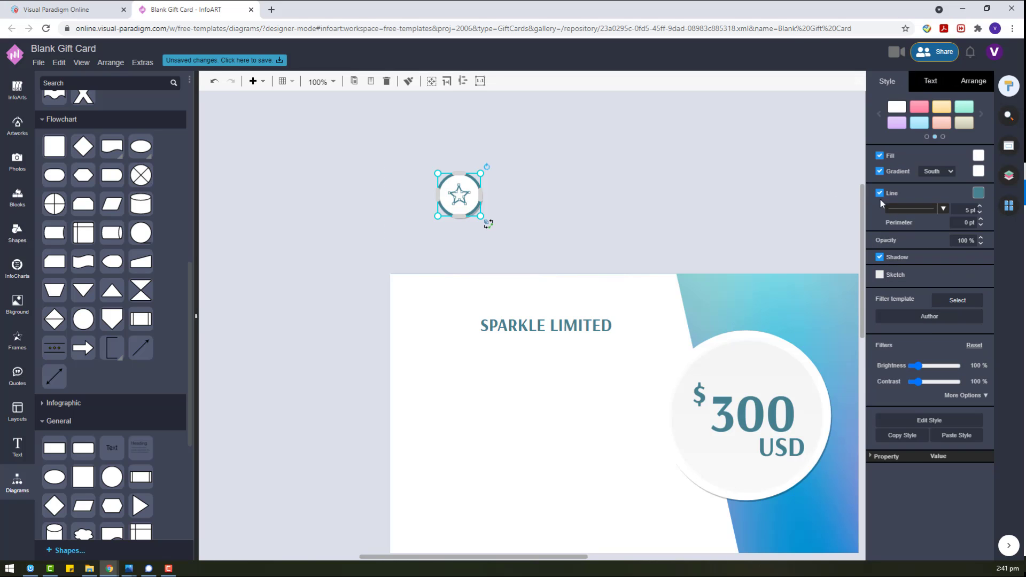
Step: Add a rectangle about 306 × 60 with a 5 pt teal outline behind the small circle and place SPARKLE LIMITED inside it
{"action": "left_click_drag", "start_coordinate": [54, 448], "coordinate": [518, 181]}
{"action": "left_click_drag", "start_coordinate": [582, 196], "coordinate": [547, 198]}
{"action": "right_click", "coordinate": [545, 202]}
{"action": "mouse_move", "coordinate": [695, 322]}
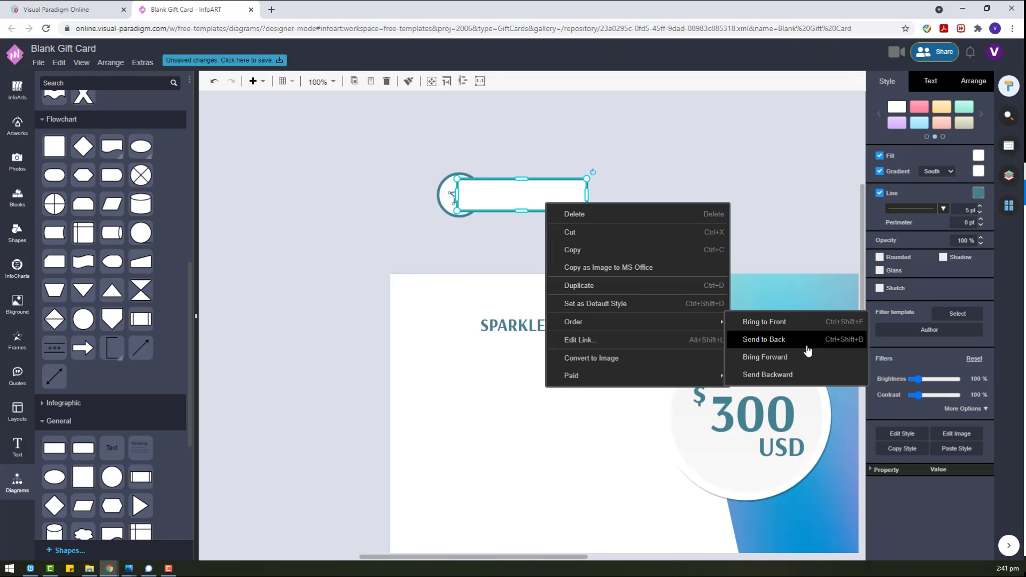
{"action": "left_click", "coordinate": [743, 340]}
{"action": "left_click_drag", "start_coordinate": [586, 200], "coordinate": [623, 202]}
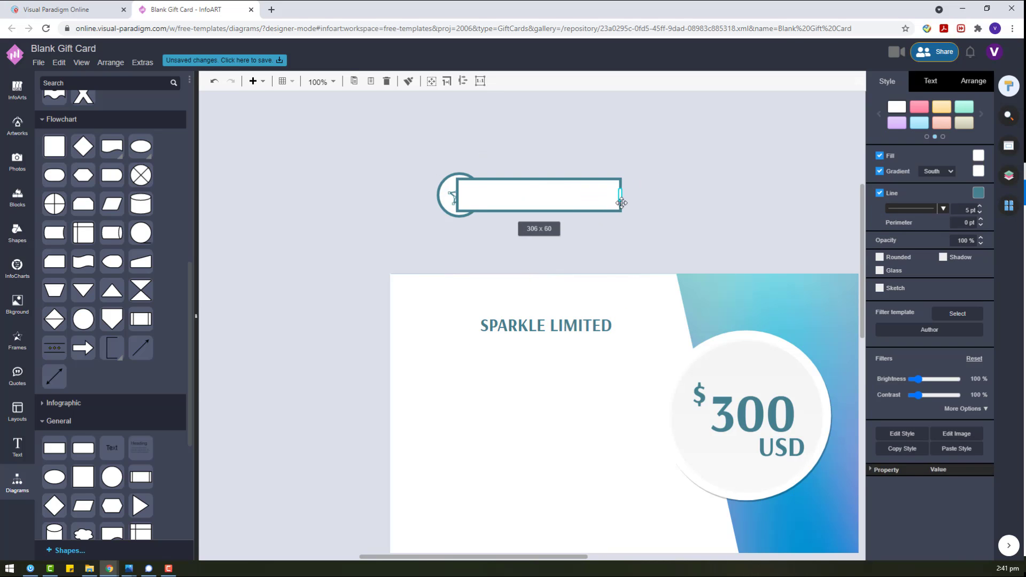
{"action": "left_click_drag", "start_coordinate": [577, 328], "coordinate": [585, 198]}
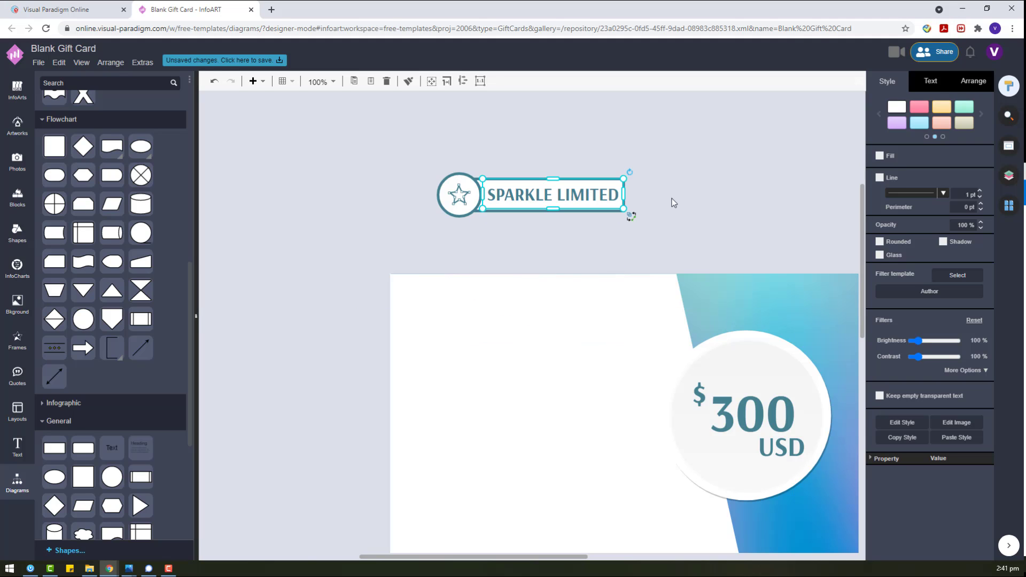
{"action": "left_click", "coordinate": [720, 207]}
Step: Try to move the star circle, rectangle and SPARKLE LIMITED label onto the card
{"action": "left_click_drag", "start_coordinate": [724, 239], "coordinate": [348, 154]}
{"action": "left_click_drag", "start_coordinate": [537, 194], "coordinate": [541, 325]}
{"action": "left_click", "coordinate": [621, 311]}
{"action": "left_click_drag", "start_coordinate": [617, 317], "coordinate": [613, 184]}
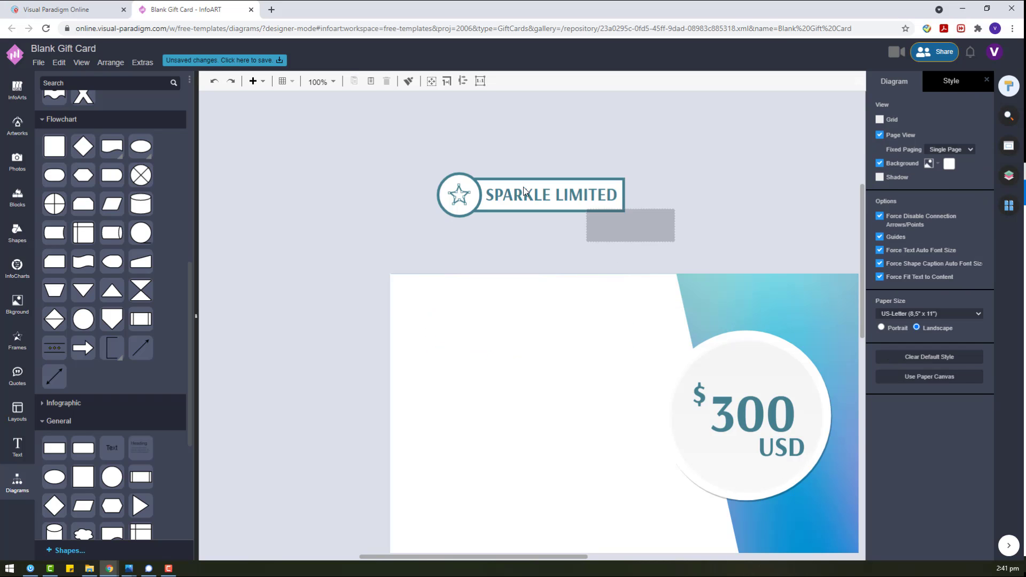
Step: Bring the star logo's elements to the front and move the whole logo onto the card's upper-left area
{"action": "right_click", "coordinate": [510, 184]}
{"action": "mouse_move", "coordinate": [561, 283]}
{"action": "left_click", "coordinate": [709, 281]}
{"action": "left_click_drag", "start_coordinate": [534, 195], "coordinate": [521, 330]}
Step: Search the artworks for CODE and insert a barcode icon outside the card's upper-left corner
{"action": "left_click", "coordinate": [6, 170]}
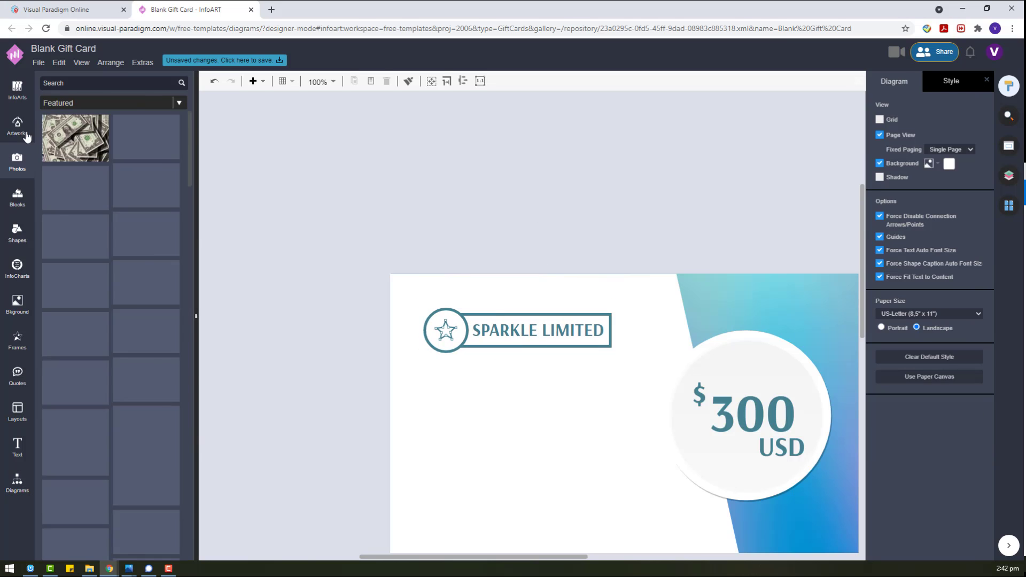
{"action": "left_click", "coordinate": [25, 135]}
{"action": "double_click", "coordinate": [114, 86]}
{"action": "type", "text": "BARDCODE"}
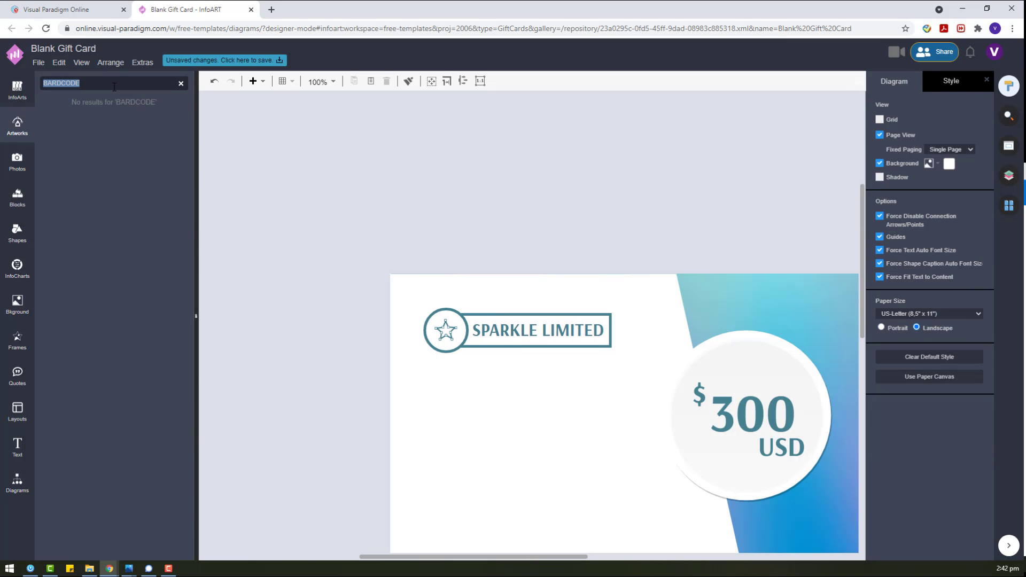
{"action": "type", "text": "CODE"}
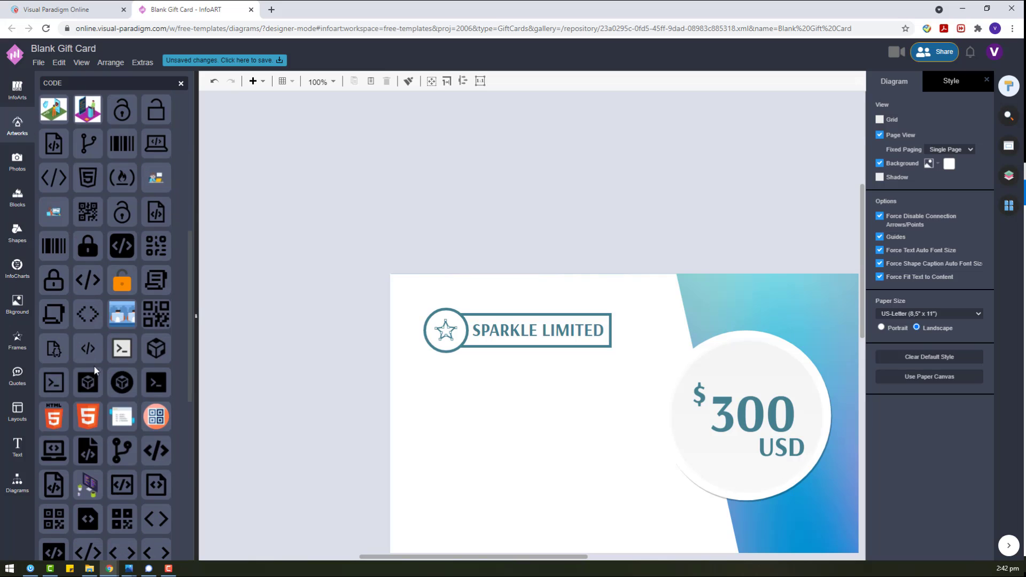
{"action": "left_click_drag", "start_coordinate": [75, 258], "coordinate": [295, 242]}
{"action": "scroll", "coordinate": [75, 435], "scroll_direction": "down", "scroll_amount": 8}
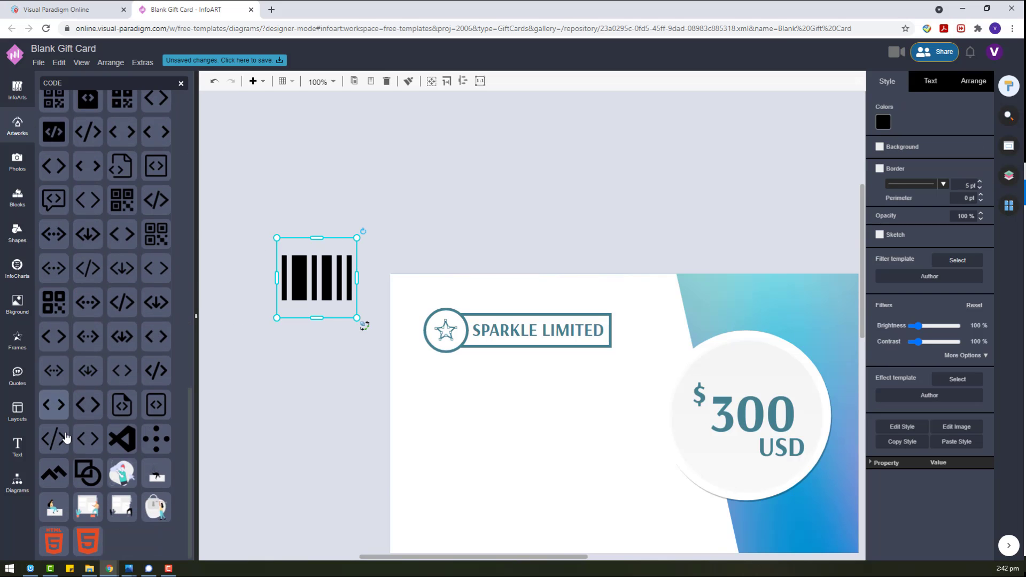
Step: Rotate the barcode 90° and move it to the card's left edge, and paste a copy of the SPARKLE LIMITED label beside the card
{"action": "scroll", "coordinate": [326, 388], "scroll_direction": "down", "scroll_amount": 3}
{"action": "scroll", "coordinate": [326, 389], "scroll_direction": "down", "scroll_amount": 4}
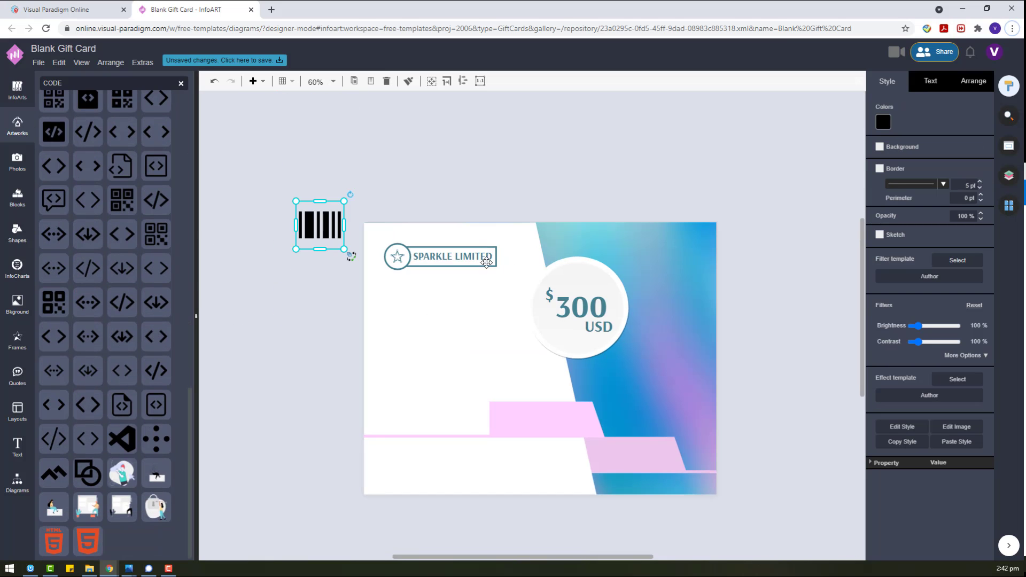
{"action": "left_click_drag", "start_coordinate": [350, 194], "coordinate": [391, 355]}
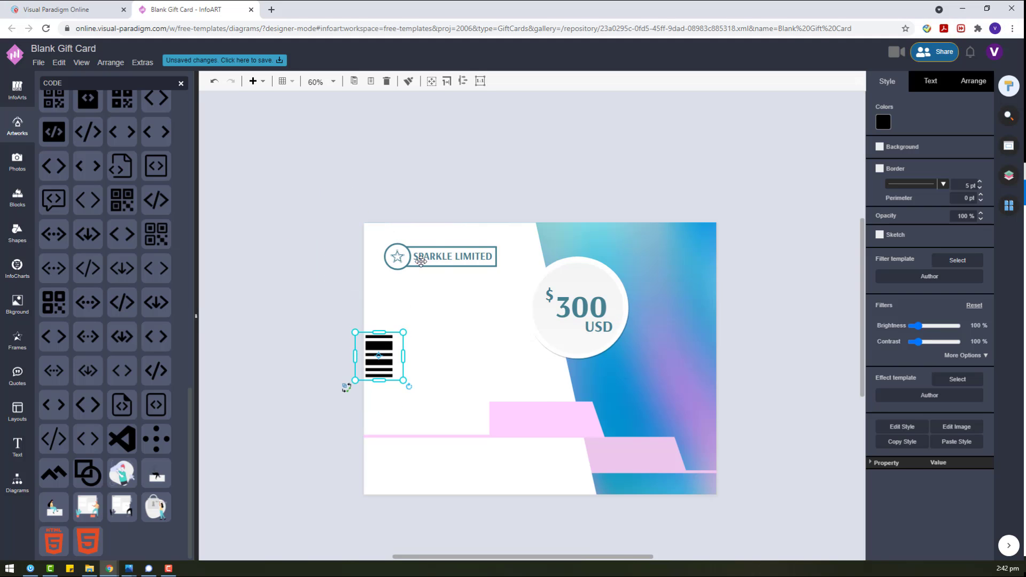
{"action": "left_click", "coordinate": [466, 256]}
{"action": "key", "text": "ctrl+v"}
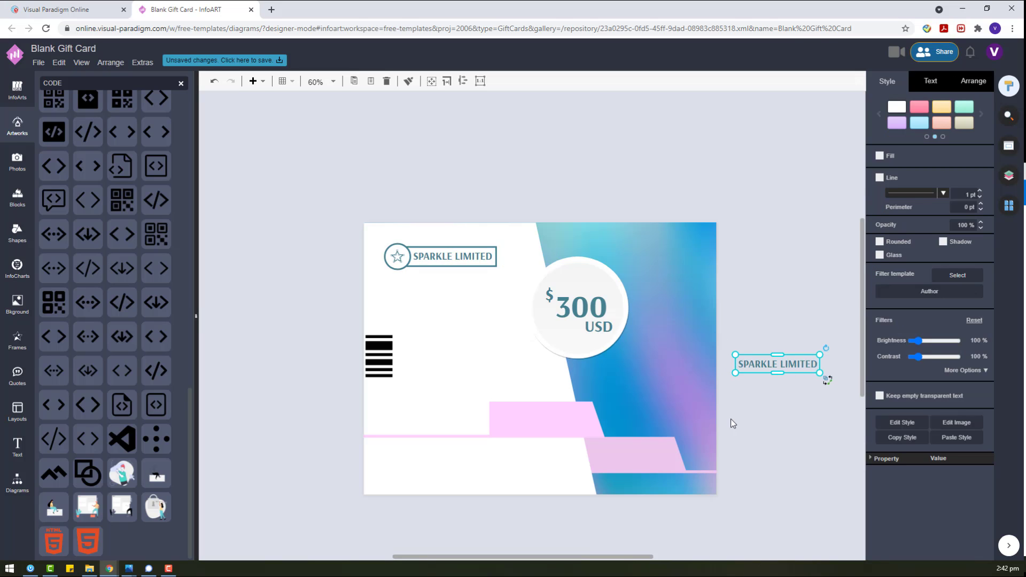
Step: Move the $300 USD badge lower on the card and enlarge its circle and texts together
{"action": "left_click_drag", "start_coordinate": [731, 419], "coordinate": [518, 240]}
{"action": "left_click_drag", "start_coordinate": [580, 315], "coordinate": [580, 348]}
{"action": "left_click", "coordinate": [653, 268]}
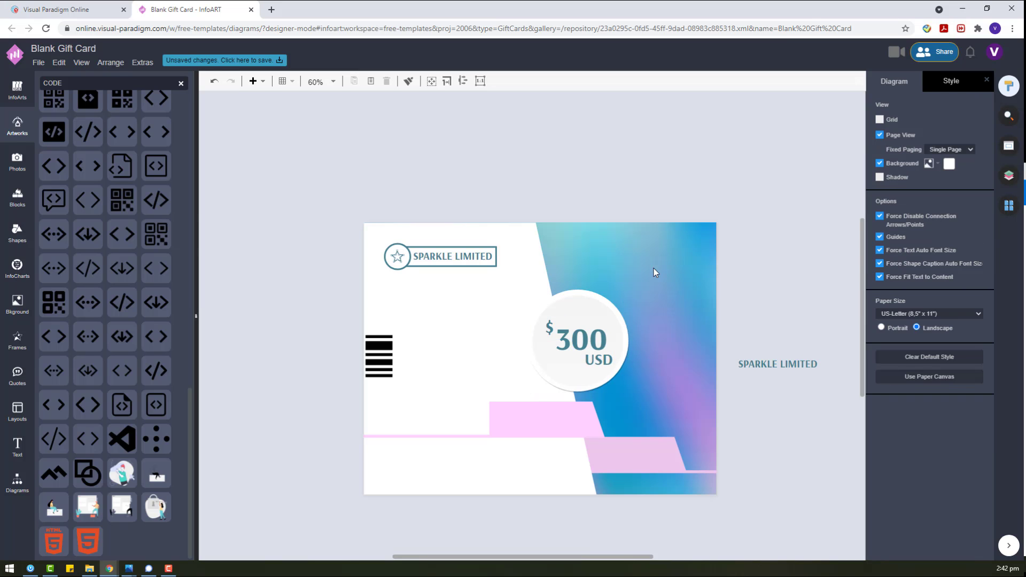
{"action": "left_click_drag", "start_coordinate": [493, 181], "coordinate": [699, 407]}
{"action": "left_click_drag", "start_coordinate": [628, 289], "coordinate": [651, 267]}
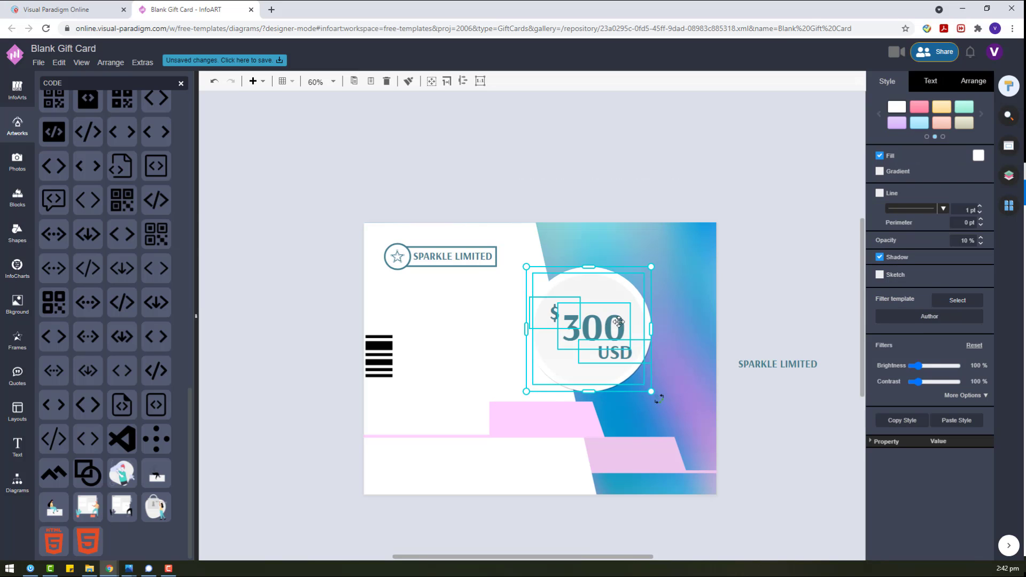
{"action": "left_click_drag", "start_coordinate": [616, 305], "coordinate": [615, 310]}
{"action": "left_click", "coordinate": [744, 288]}
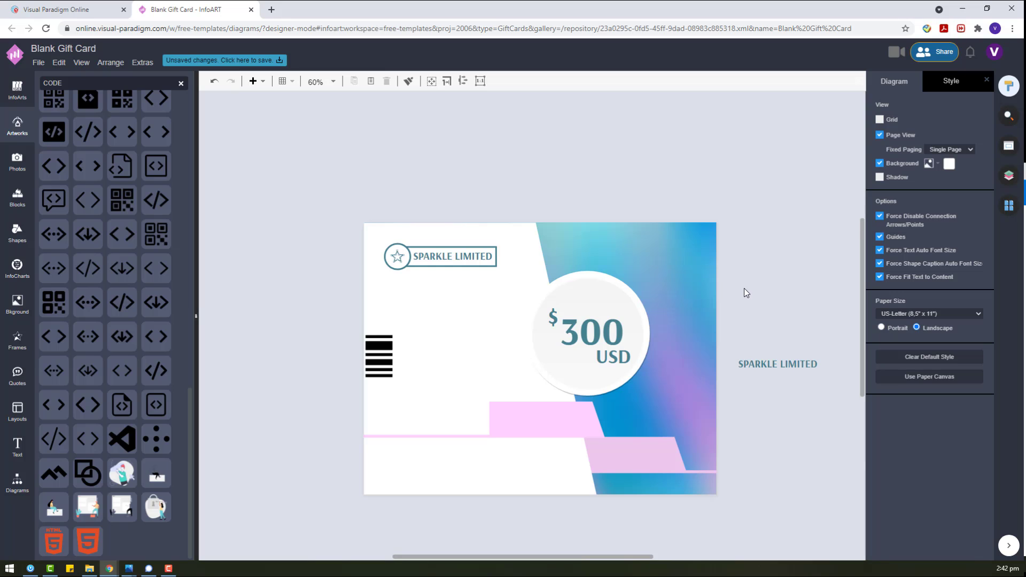
Step: Add a tall, narrow white rectangle with no outline near the card's upper-right corner and make a copy of it
{"action": "left_click", "coordinate": [493, 245]}
{"action": "left_click", "coordinate": [7, 486]}
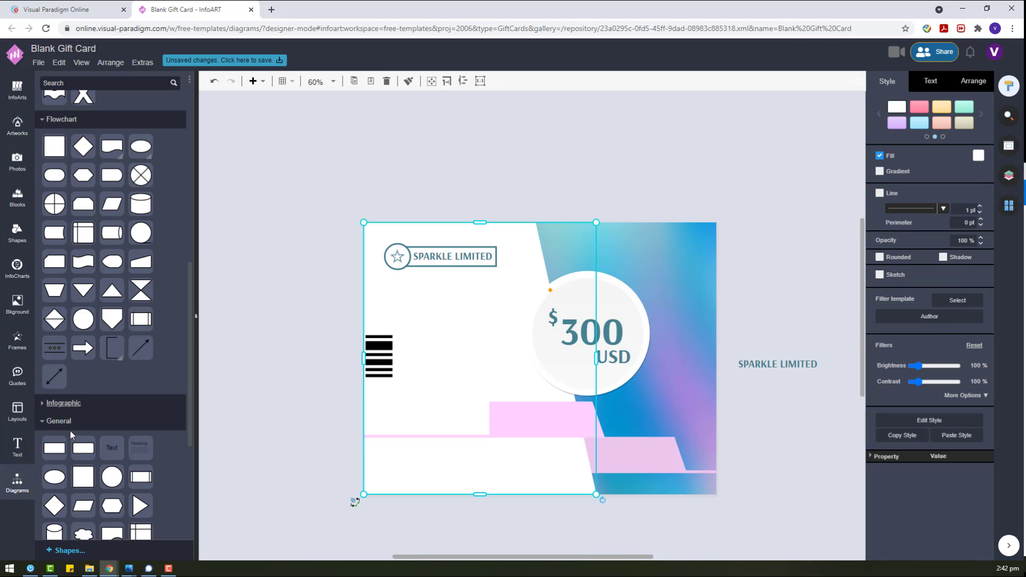
{"action": "left_click_drag", "start_coordinate": [667, 211], "coordinate": [686, 315]}
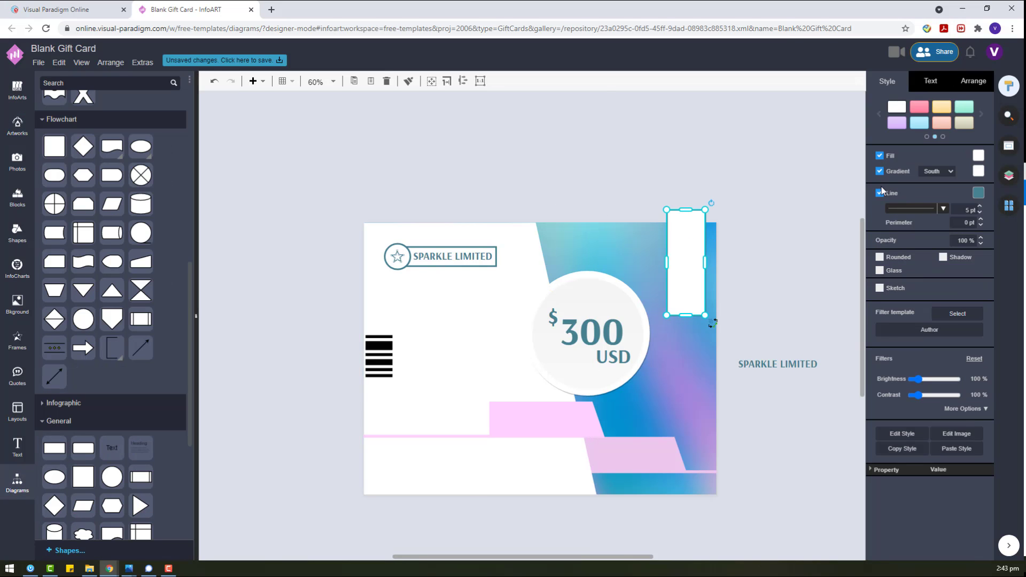
{"action": "left_click_drag", "start_coordinate": [686, 274], "coordinate": [714, 148]}
{"action": "key", "text": "ctrl+c"}
{"action": "key", "text": "ctrl+v"}
Step: Double the barcode into a longer one on the white rectangle at the card's right edge and delete the spare SPARKLE LIMITED label
{"action": "left_click_drag", "start_coordinate": [377, 355], "coordinate": [695, 353]}
{"action": "key", "text": "ctrl+d"}
{"action": "left_click_drag", "start_coordinate": [387, 354], "coordinate": [780, 417]}
{"action": "mouse_move", "coordinate": [697, 359]}
{"action": "left_mouse_down"}
{"action": "mouse_move", "coordinate": [695, 336]}
{"action": "mouse_move", "coordinate": [711, 354]}
{"action": "mouse_move", "coordinate": [705, 375]}
{"action": "left_mouse_up"}
{"action": "left_click_drag", "start_coordinate": [829, 488], "coordinate": [707, 297]}
{"action": "key", "text": "Delete"}
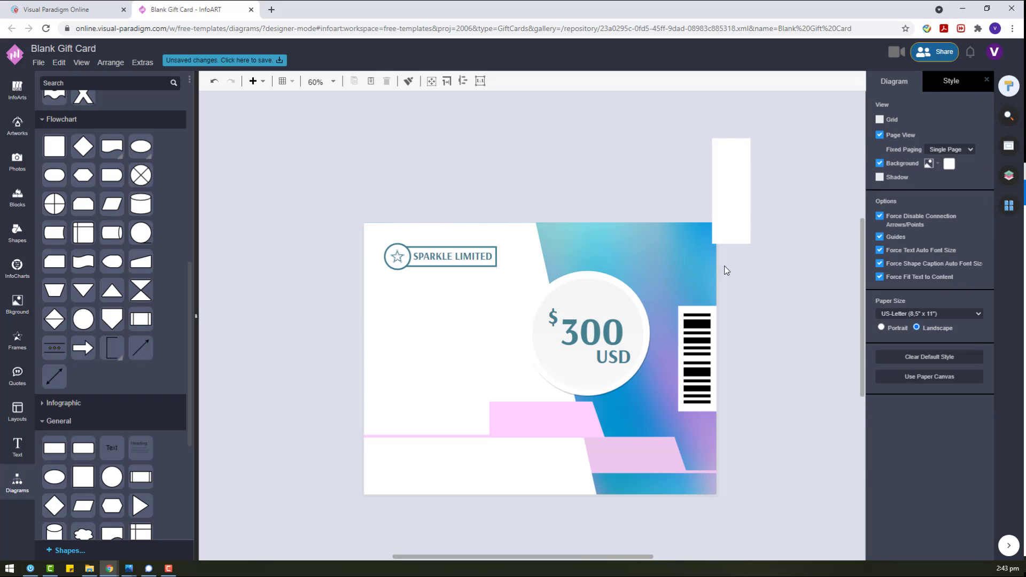
Step: Move the spare white rectangle off the card and adjust the position of the barcode group at the card's right edge
{"action": "left_click_drag", "start_coordinate": [730, 206], "coordinate": [781, 323]}
{"action": "left_click_drag", "start_coordinate": [739, 430], "coordinate": [671, 284]}
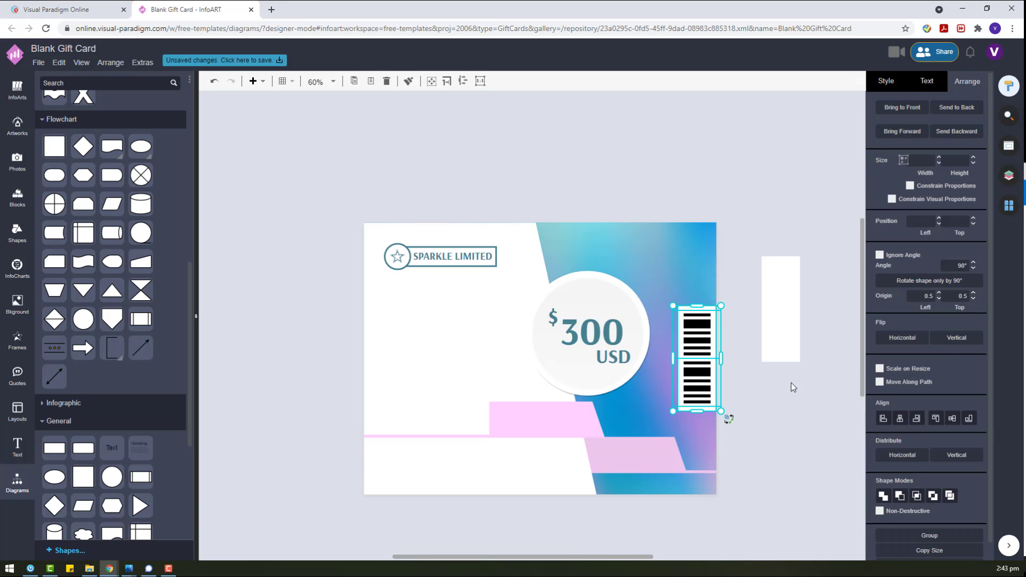
{"action": "left_click_drag", "start_coordinate": [690, 349], "coordinate": [688, 350]}
{"action": "left_click", "coordinate": [728, 408]}
Step: Make a copy of the USD text, set it to white at 30 pt, and place it on the lower pink block
{"action": "left_click_drag", "start_coordinate": [596, 350], "coordinate": [787, 425]}
{"action": "left_click", "coordinate": [910, 87]}
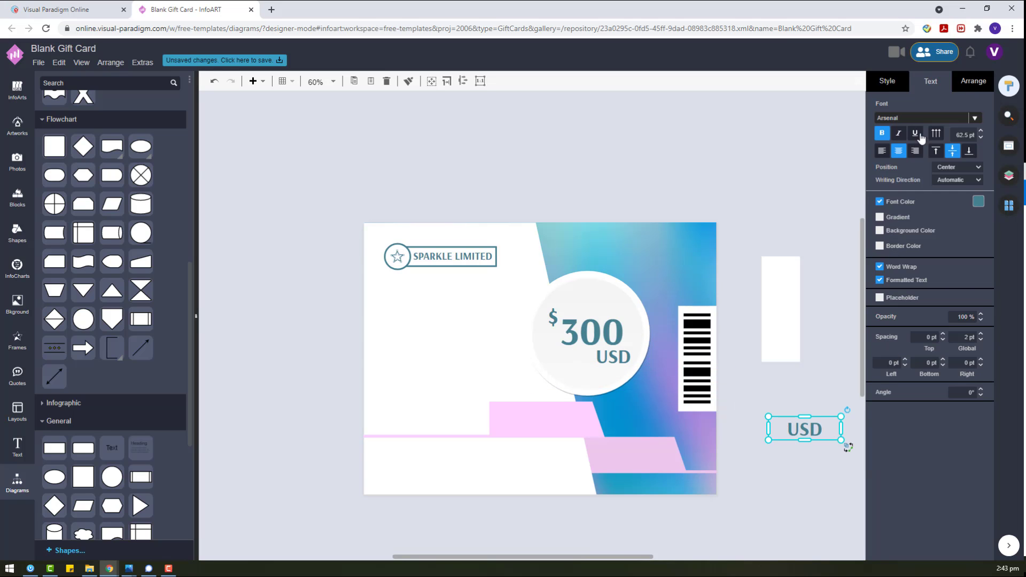
{"action": "left_click", "coordinate": [978, 202]}
{"action": "left_click", "coordinate": [966, 219]}
{"action": "left_click_drag", "start_coordinate": [811, 428], "coordinate": [634, 456]}
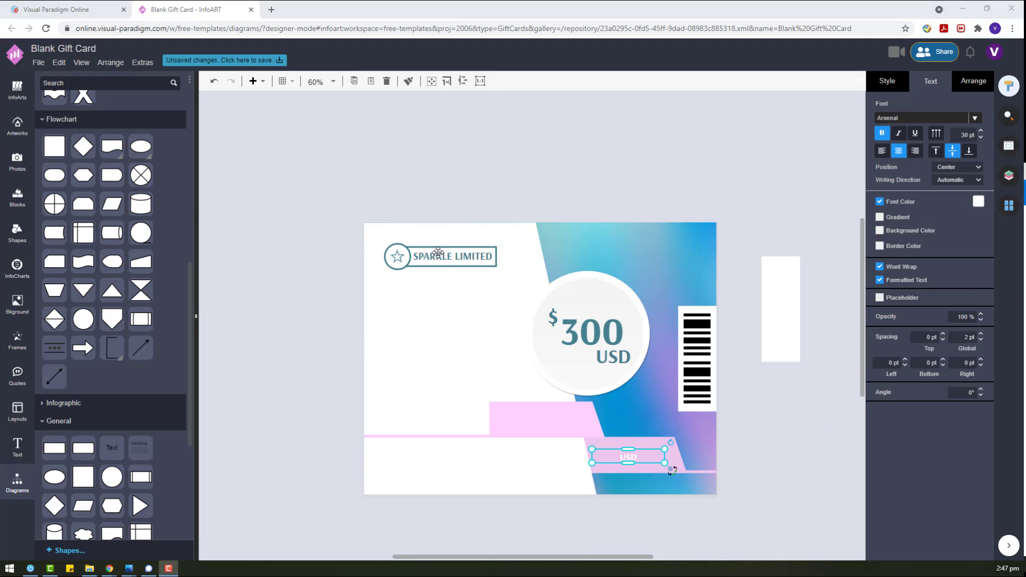
Step: Place five copies of the 300 text across the white panel and upper pink block, and copy the barcode to the card's left edge
{"action": "left_click", "coordinate": [438, 252]}
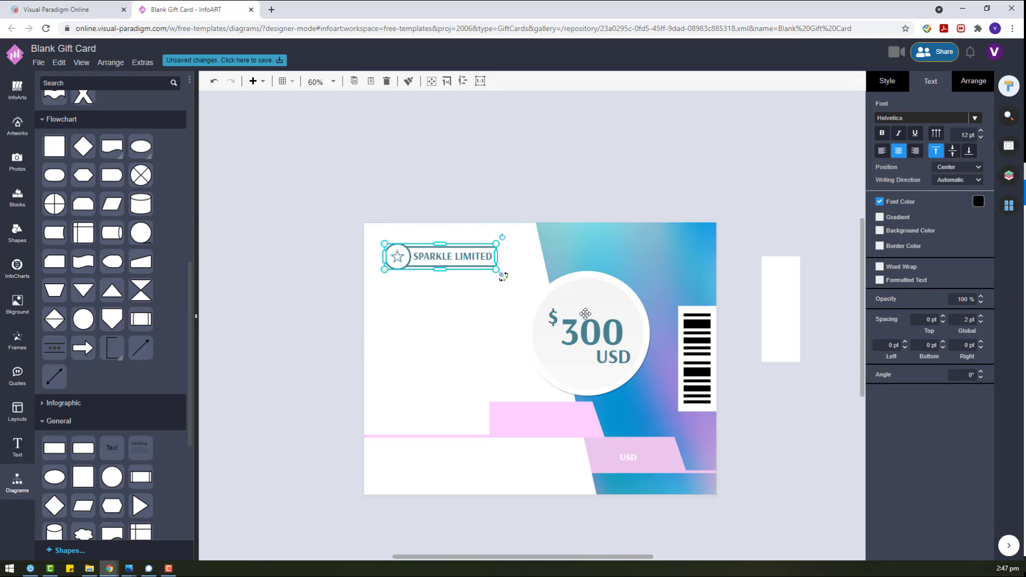
{"action": "left_click", "coordinate": [603, 326]}
{"action": "left_click_drag", "start_coordinate": [615, 332], "coordinate": [515, 420]}
{"action": "key", "text": "ctrl+x"}
{"action": "key", "text": "ctrl+z"}
{"action": "key", "text": "ctrl+v"}
{"action": "left_click_drag", "start_coordinate": [511, 368], "coordinate": [573, 459]}
{"action": "left_click", "coordinate": [561, 424]}
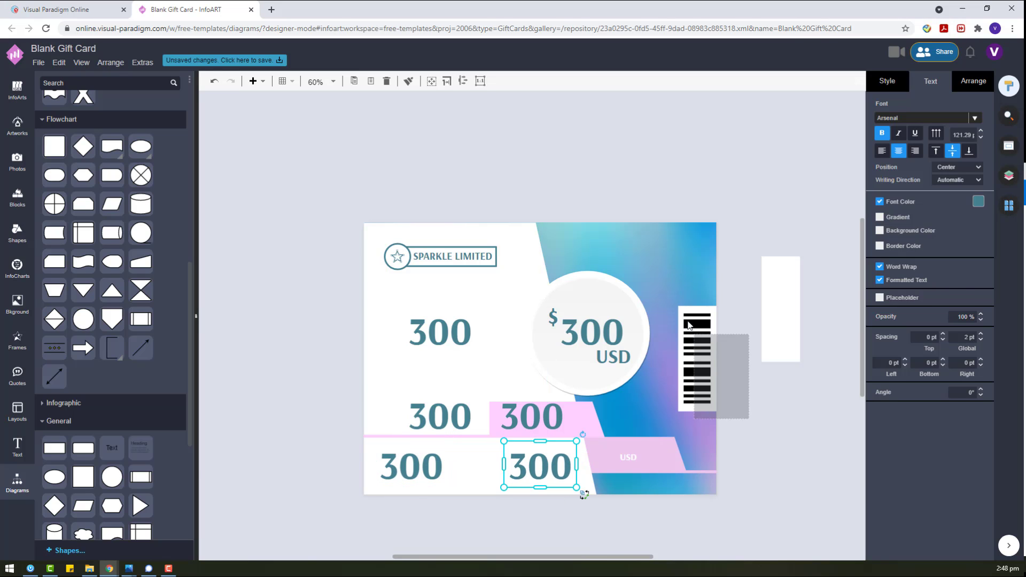
{"action": "left_click_drag", "start_coordinate": [688, 324], "coordinate": [387, 336]}
Step: Replace the uppermost copied 300 text with VOUCHER and enlarge its text box to fit the word on one line
{"action": "double_click", "coordinate": [439, 332]}
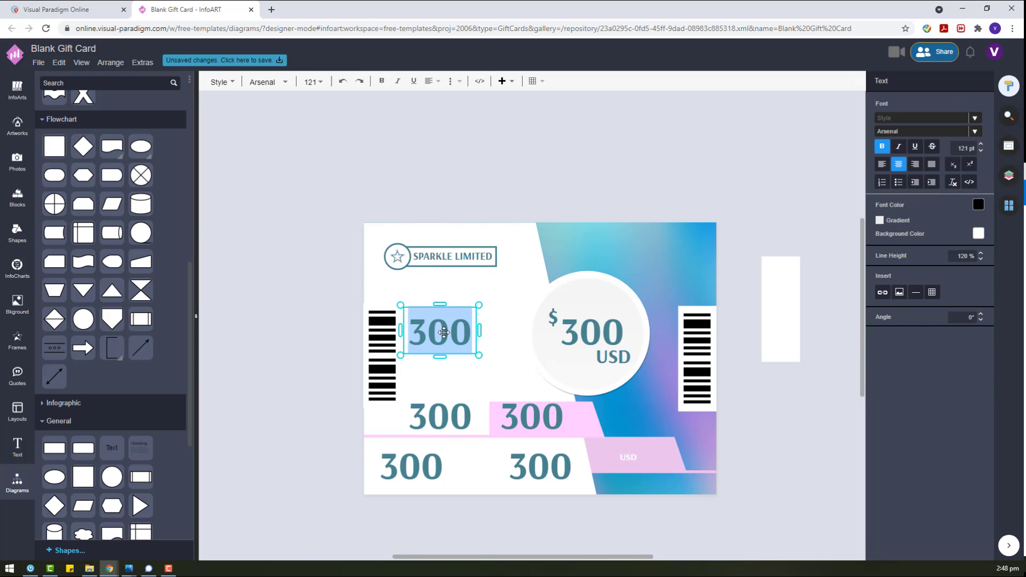
{"action": "type", "text": "VOUCHER"}
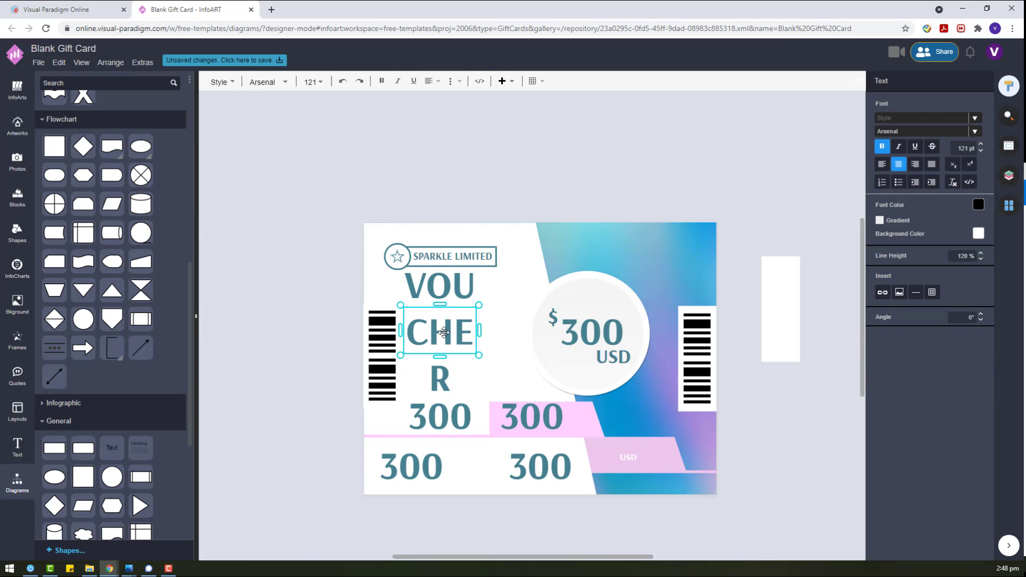
{"action": "key", "text": "Escape"}
{"action": "left_click_drag", "start_coordinate": [477, 374], "coordinate": [609, 329]}
Step: Set the VOUCHER text to the Bahiana font without bold, shrink it, and move it clear of the badge
{"action": "left_click", "coordinate": [974, 118]}
{"action": "left_click", "coordinate": [845, 274]}
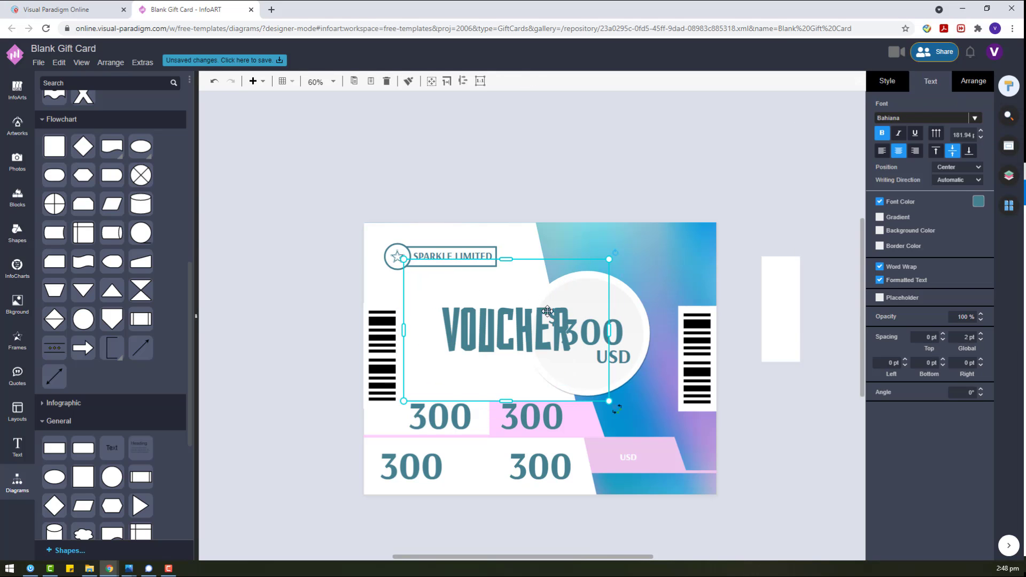
{"action": "left_click", "coordinate": [883, 134]}
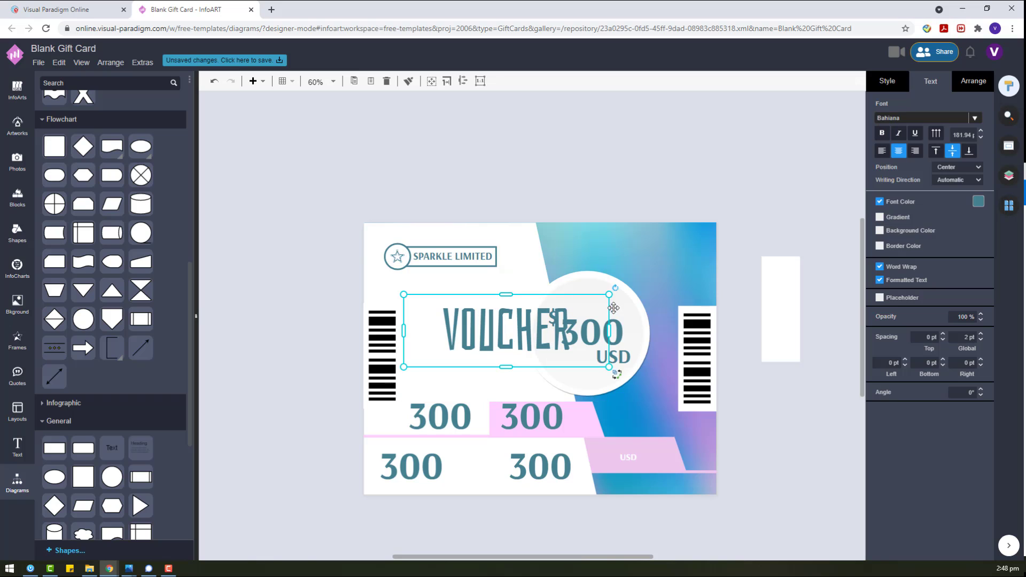
{"action": "left_click_drag", "start_coordinate": [609, 294], "coordinate": [559, 311]}
{"action": "left_click_drag", "start_coordinate": [509, 334], "coordinate": [491, 345]}
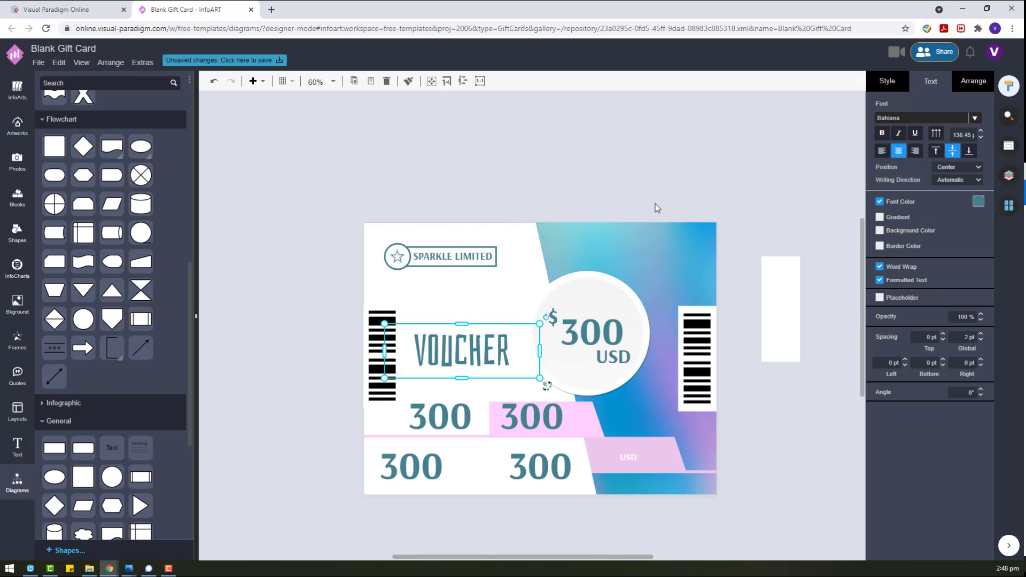
Step: Change the VOUCHER text to the Arsenal font and resize it to fit on one line between the left barcode and the badge
{"action": "left_click", "coordinate": [940, 118]}
{"action": "left_click", "coordinate": [901, 246]}
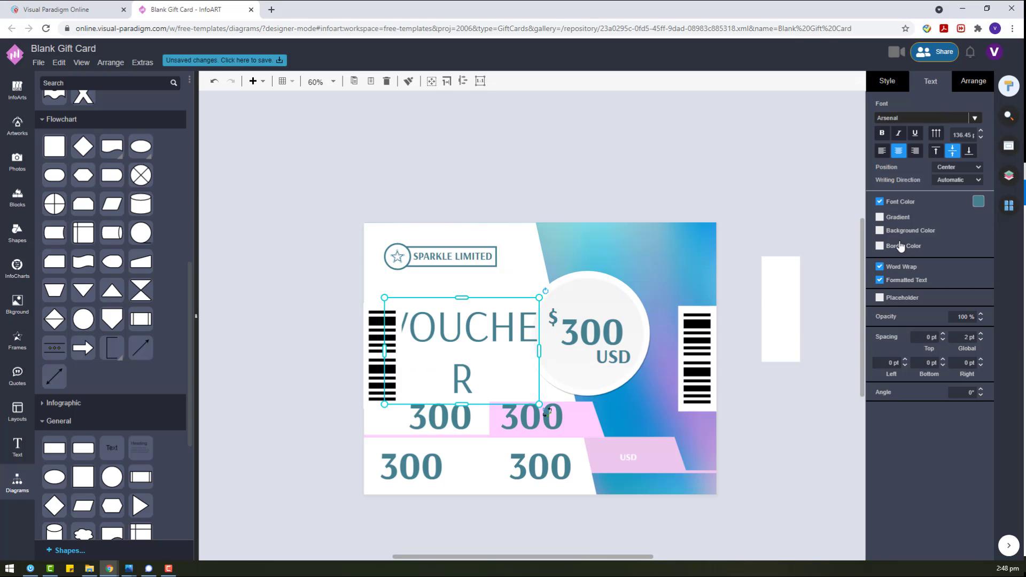
{"action": "left_click_drag", "start_coordinate": [466, 297], "coordinate": [470, 332]}
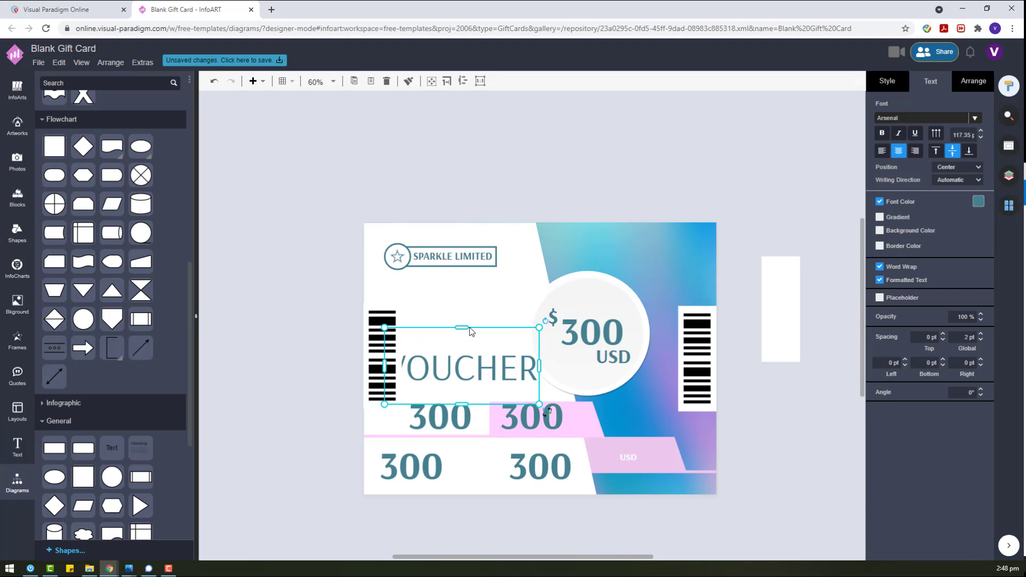
{"action": "left_click_drag", "start_coordinate": [539, 326], "coordinate": [499, 331]}
{"action": "left_click", "coordinate": [289, 267]}
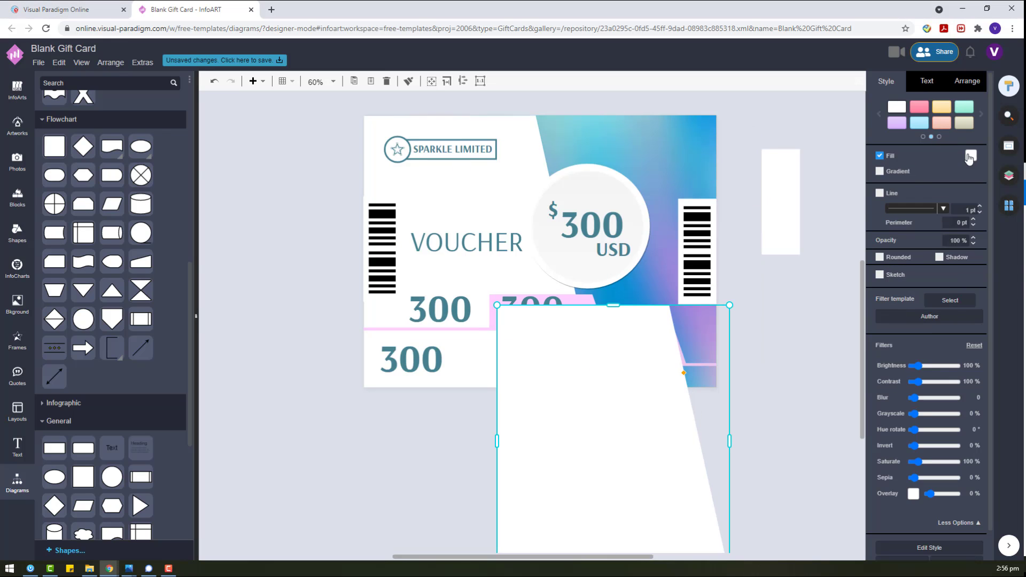
Step: Fill the copy of the slanted white panel with dark gray and set its blur to 15
{"action": "left_click", "coordinate": [970, 156]}
{"action": "left_click", "coordinate": [932, 166]}
{"action": "left_click_drag", "start_coordinate": [913, 398], "coordinate": [920, 399]}
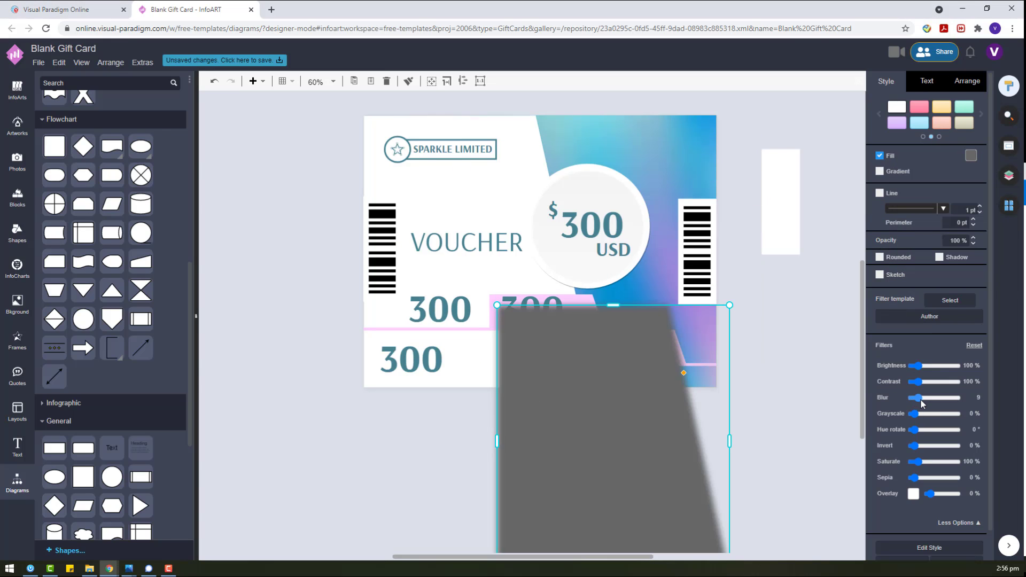
{"action": "scroll", "coordinate": [595, 363], "scroll_direction": "down", "scroll_amount": 2}
{"action": "left_click_drag", "start_coordinate": [607, 198], "coordinate": [607, 207]}
Step: Place the blurred gray panel behind the slanted white panel as its shadow, resize it to fit, and set its opacity to 30%
{"action": "right_click", "coordinate": [625, 296]}
{"action": "mouse_move", "coordinate": [717, 418]}
{"action": "left_click", "coordinate": [838, 436]}
{"action": "left_click_drag", "start_coordinate": [497, 339], "coordinate": [465, 340]}
{"action": "scroll", "coordinate": [662, 513], "scroll_direction": "up", "scroll_amount": 2}
{"action": "left_click_drag", "start_coordinate": [661, 513], "coordinate": [547, 316]}
{"action": "left_click_drag", "start_coordinate": [349, 252], "coordinate": [395, 252]}
{"action": "type", "text": "30"}
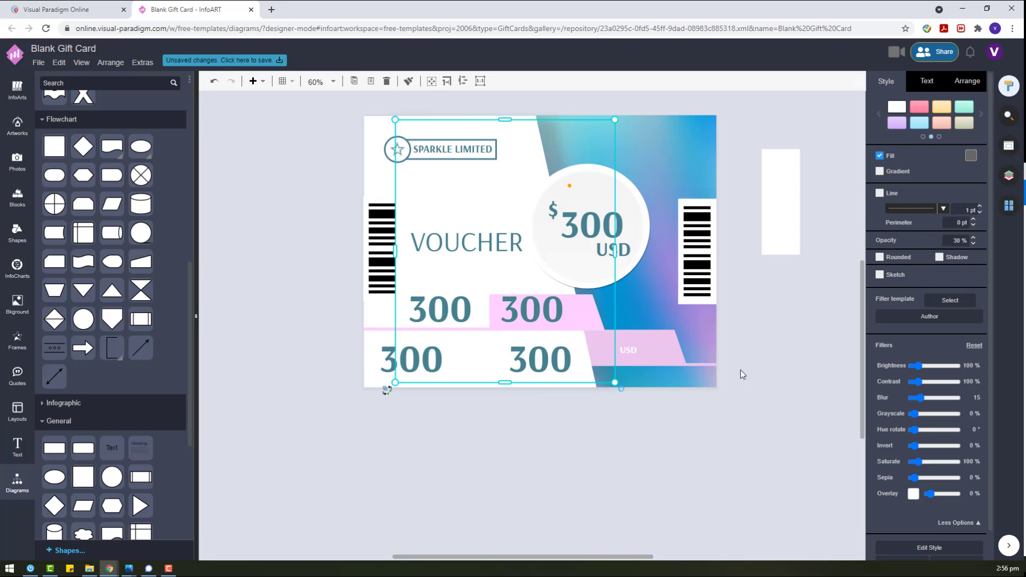
{"action": "left_click_drag", "start_coordinate": [614, 383], "coordinate": [612, 384]}
{"action": "left_click", "coordinate": [723, 314]}
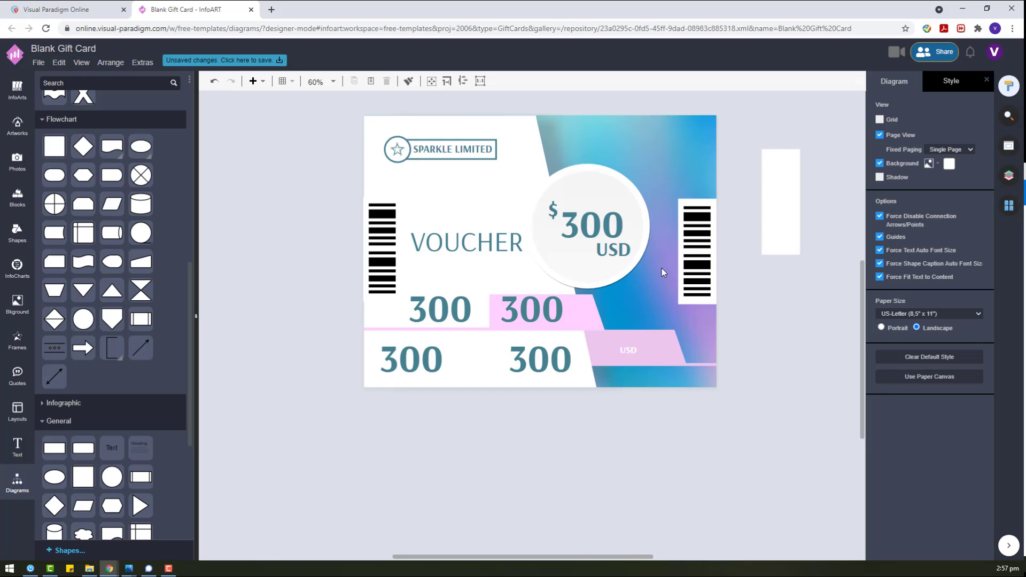
Step: Add a shadow to the upper pink block and to the thin pink strip beside it
{"action": "left_click", "coordinate": [598, 323]}
{"action": "left_click", "coordinate": [690, 412]}
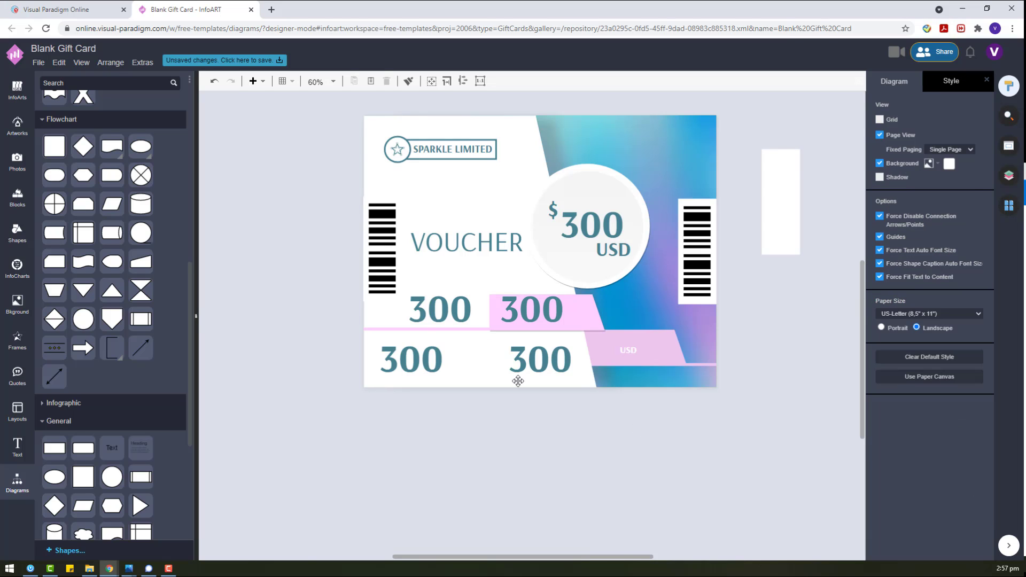
{"action": "left_click", "coordinate": [453, 326]}
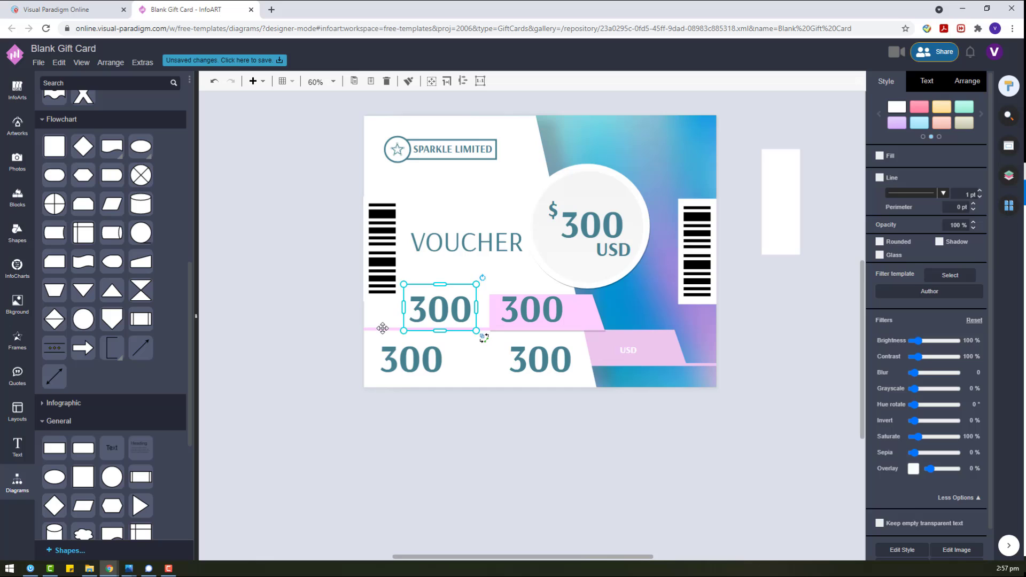
{"action": "left_click", "coordinate": [482, 450]}
{"action": "left_click", "coordinate": [535, 324]}
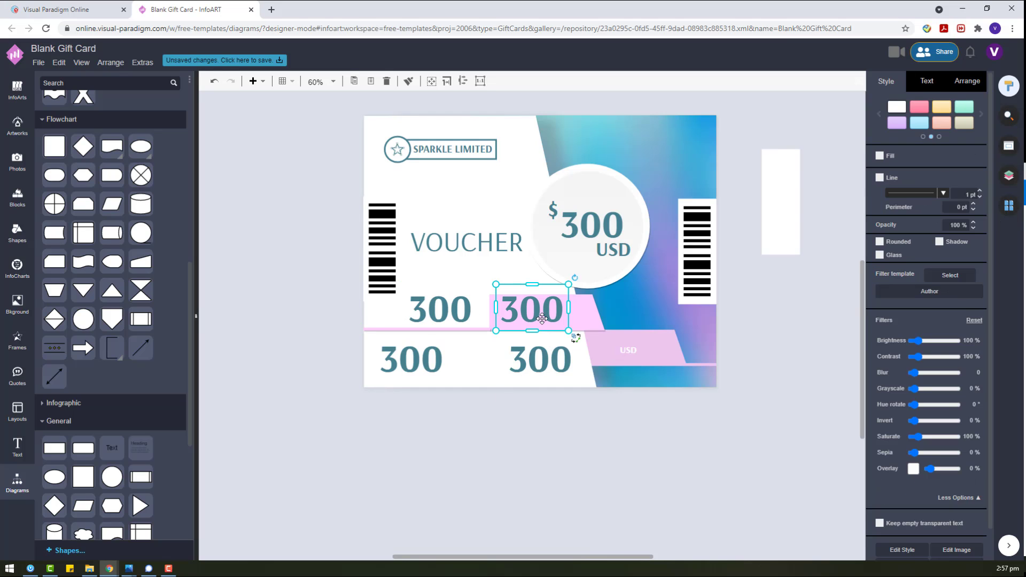
{"action": "right_click", "coordinate": [585, 308]}
{"action": "left_click", "coordinate": [627, 425]}
Step: Shorten the thin pink strip so it ends flush with the upper pink block's left edge and their shadows no longer overlap
{"action": "scroll", "coordinate": [527, 381], "scroll_direction": "up", "scroll_amount": 5}
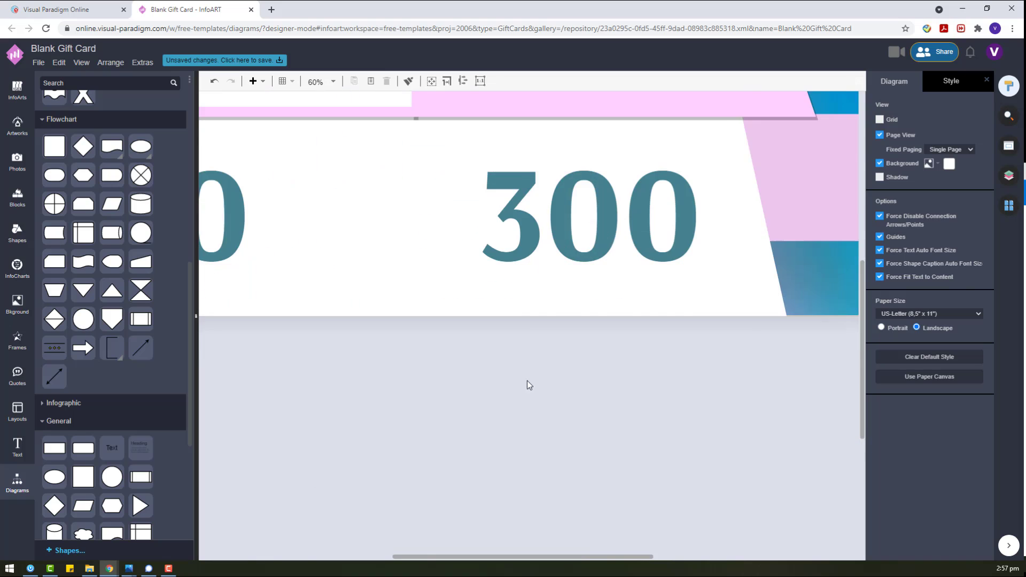
{"action": "left_click", "coordinate": [421, 277]}
{"action": "scroll", "coordinate": [381, 275], "scroll_direction": "up", "scroll_amount": 2}
{"action": "scroll", "coordinate": [475, 257], "scroll_direction": "up", "scroll_amount": 7}
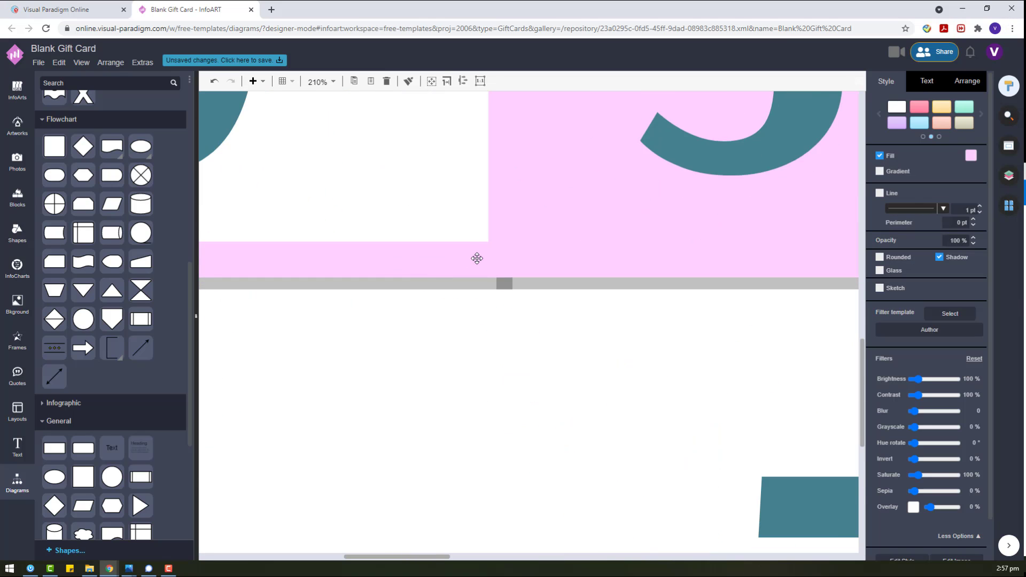
{"action": "left_click", "coordinate": [485, 268]}
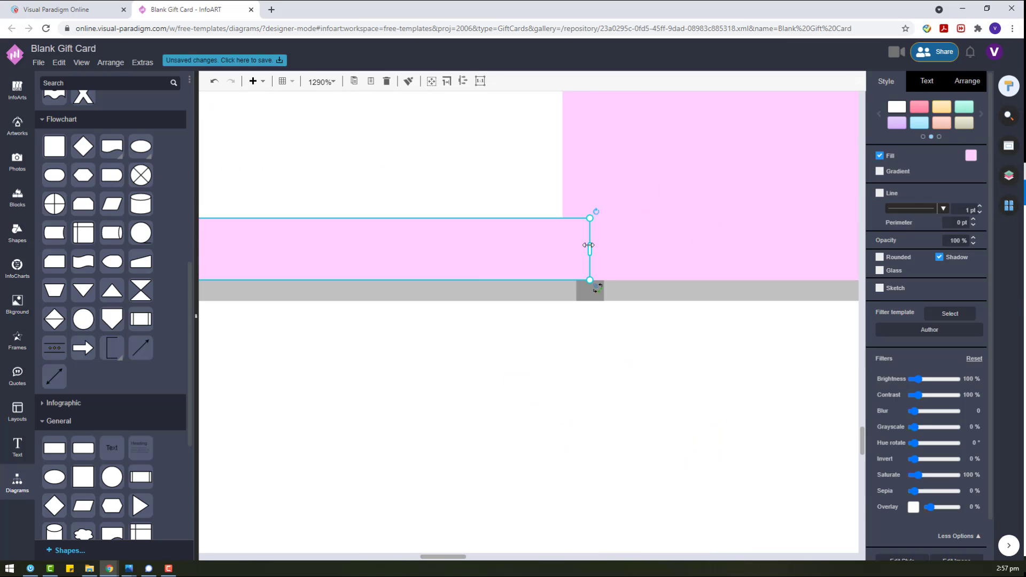
{"action": "left_click_drag", "start_coordinate": [589, 247], "coordinate": [565, 250]}
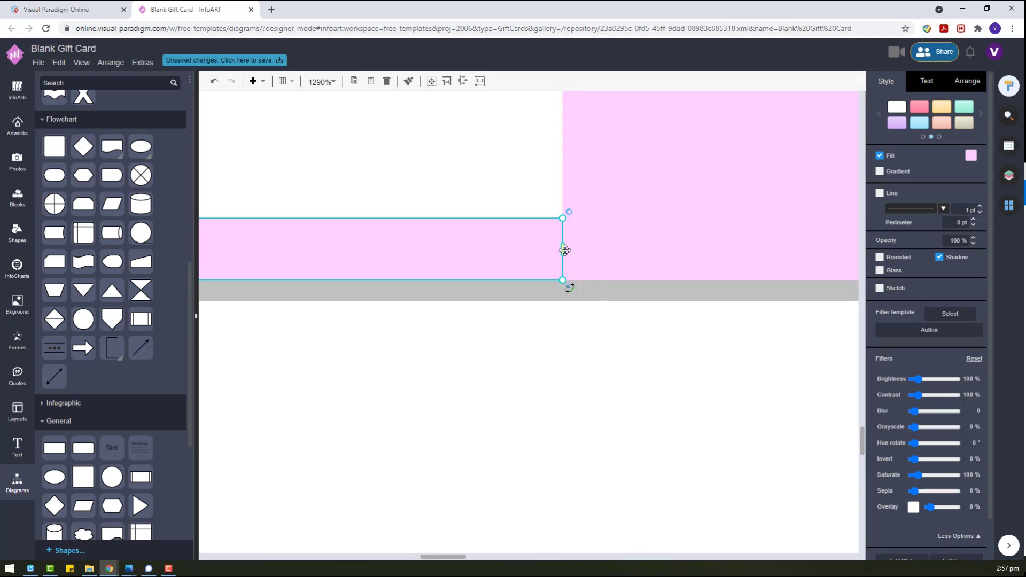
{"action": "left_click", "coordinate": [468, 288]}
{"action": "scroll", "coordinate": [467, 288], "scroll_direction": "down", "scroll_amount": 12}
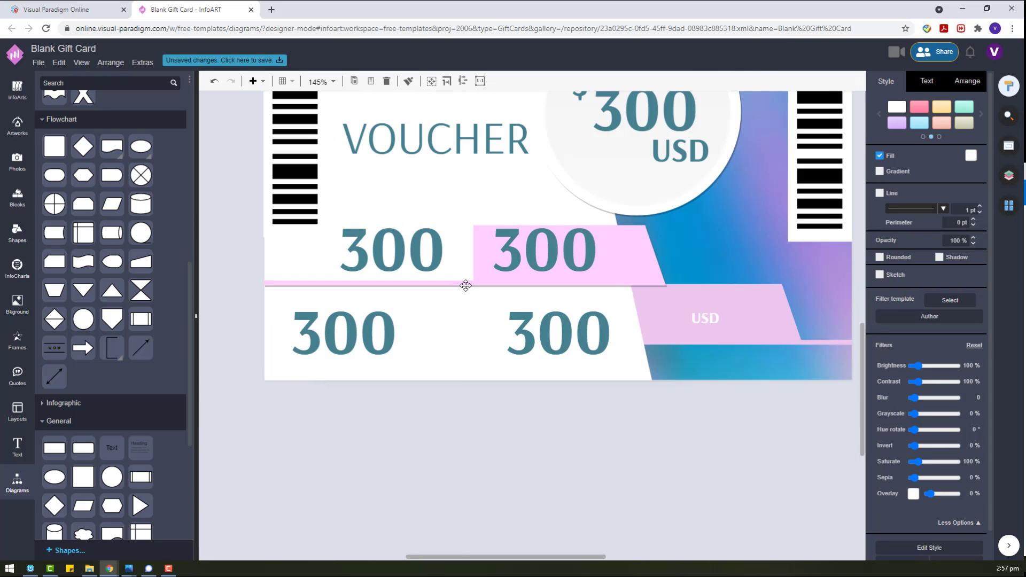
{"action": "scroll", "coordinate": [466, 285], "scroll_direction": "down", "scroll_amount": 5}
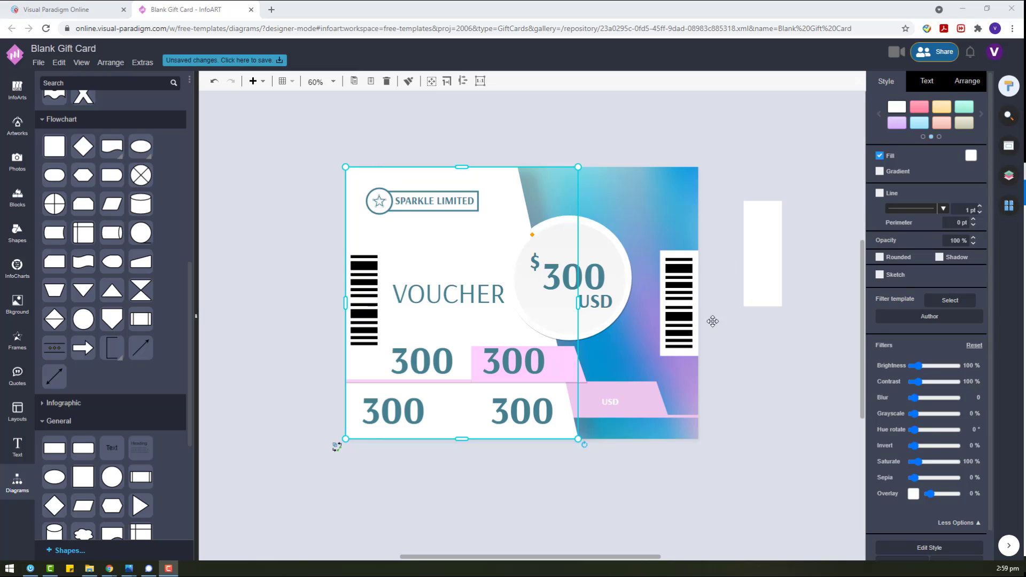
{"action": "left_click", "coordinate": [300, 134]}
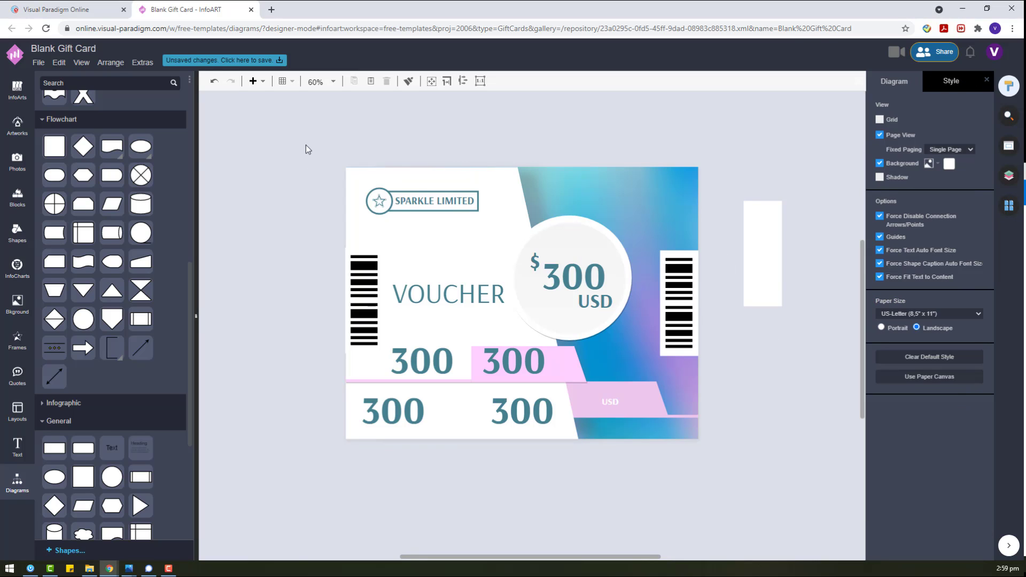
Step: Group the parts of the Sparkle Limited logo and enlarge the logo slightly in the card's upper left corner
{"action": "left_click_drag", "start_coordinate": [306, 146], "coordinate": [490, 177]}
{"action": "key", "text": "ctrl+g"}
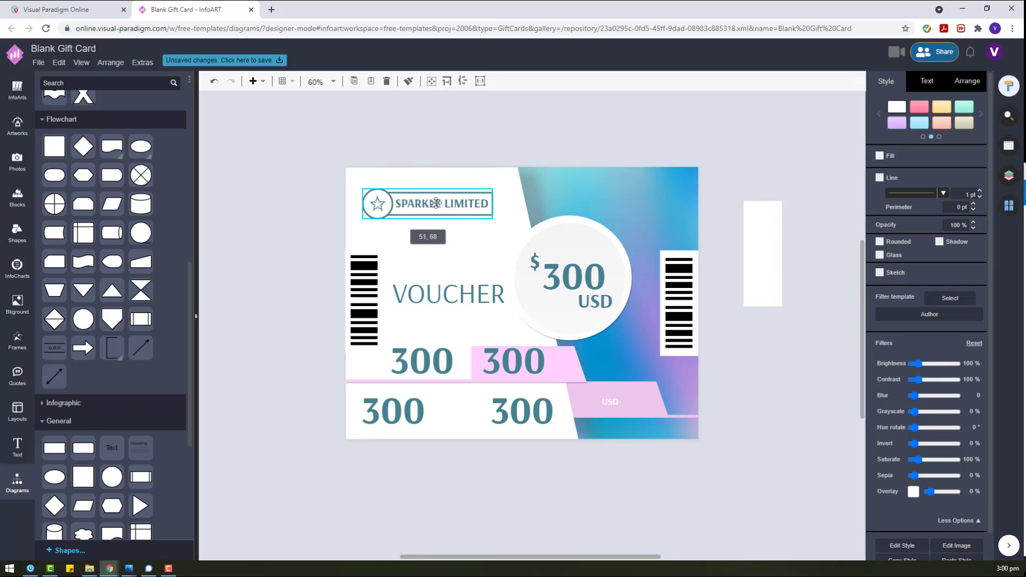
{"action": "left_click", "coordinate": [460, 169]}
{"action": "left_click", "coordinate": [465, 197]}
{"action": "right_click", "coordinate": [469, 196]}
{"action": "mouse_move", "coordinate": [507, 326]}
{"action": "left_click", "coordinate": [471, 193]}
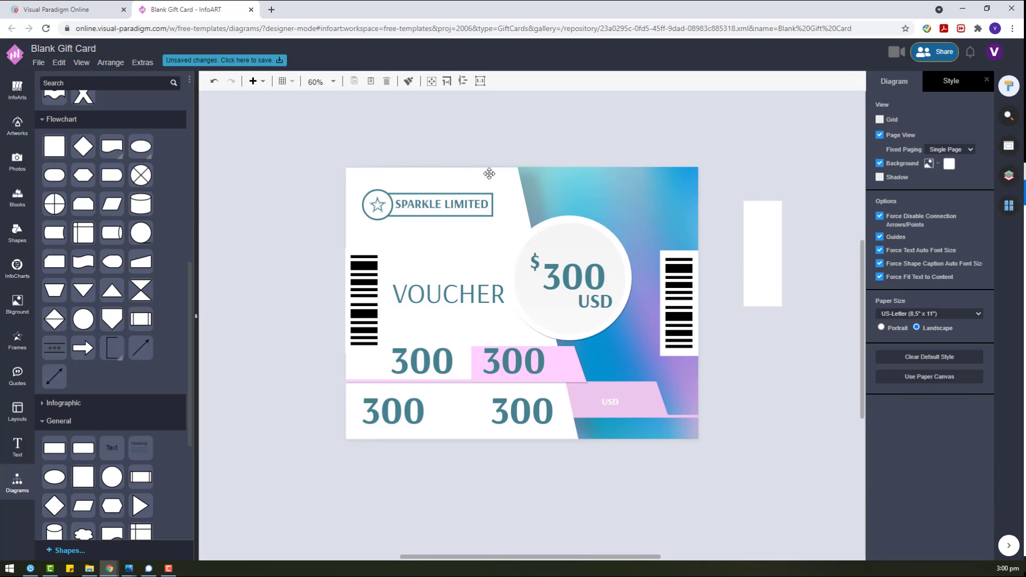
Step: Ungroup the Sparkle Limited logo and take its name text out of the rectangular frame
{"action": "key", "text": "ctrl+x"}
{"action": "key", "text": "ctrl+v"}
{"action": "right_click", "coordinate": [470, 194]}
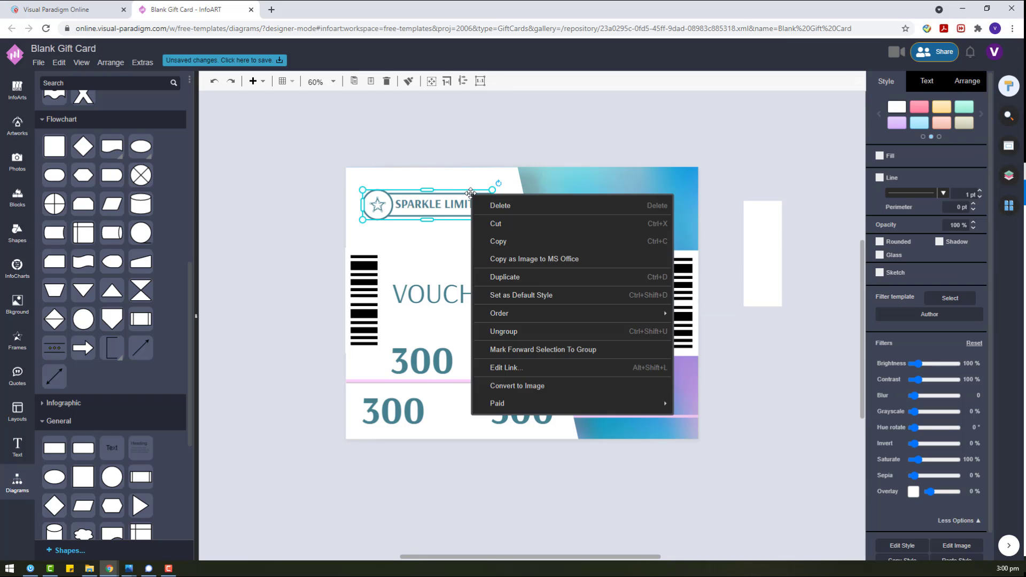
{"action": "left_click", "coordinate": [498, 330]}
{"action": "left_click", "coordinate": [485, 180]}
{"action": "left_click", "coordinate": [487, 194]}
{"action": "key", "text": "Delete"}
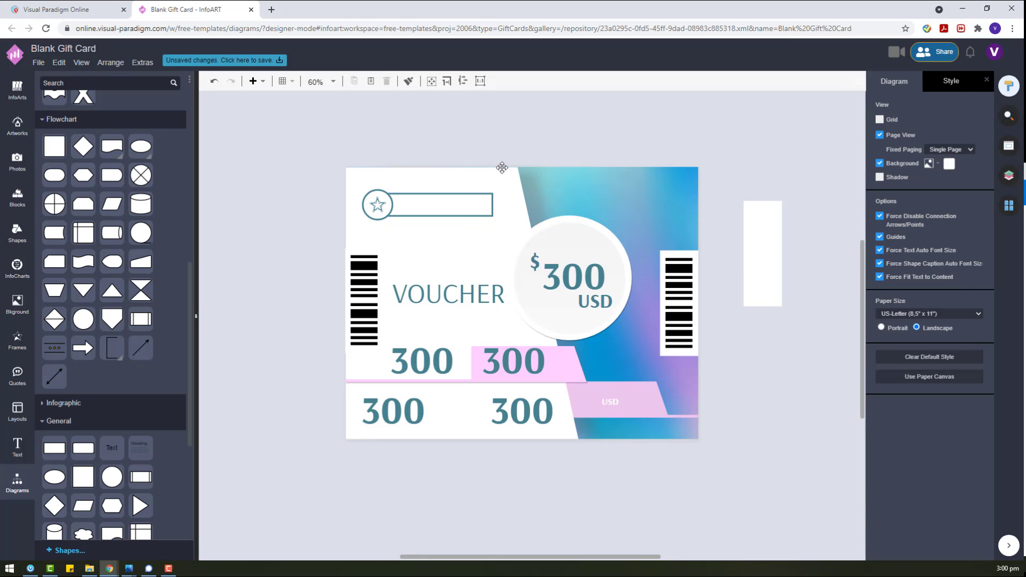
Step: Restore the SPARKLE LIMITED text without its rectangular frame and align it beside the star badge
{"action": "key", "text": "ctrl+v"}
{"action": "left_click_drag", "start_coordinate": [461, 200], "coordinate": [460, 193]}
{"action": "left_click", "coordinate": [458, 215]}
{"action": "key", "text": "Delete"}
{"action": "left_click", "coordinate": [458, 198]}
{"action": "left_click_drag", "start_coordinate": [460, 206], "coordinate": [461, 205]}
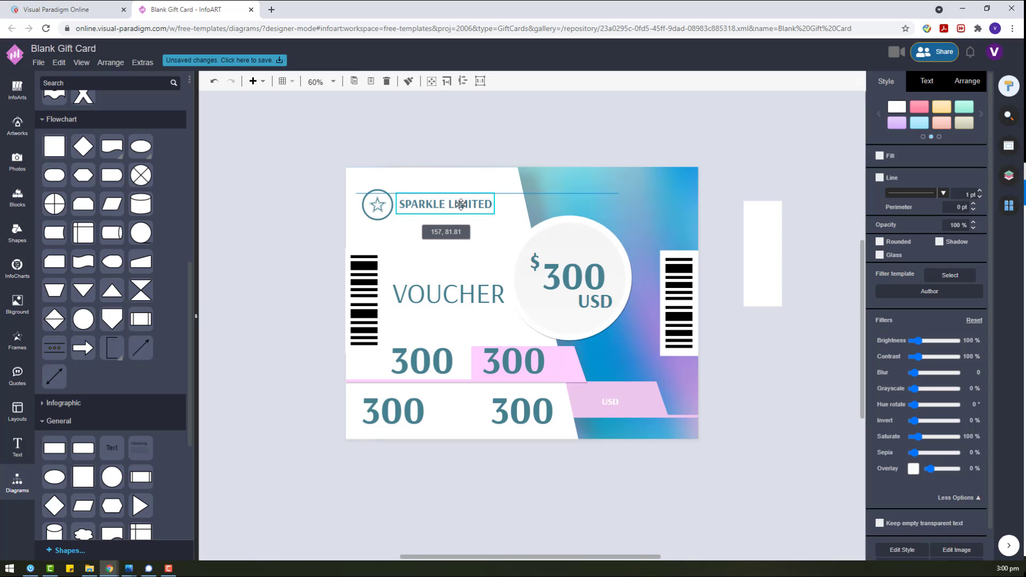
Step: Change the font of the VOUCHER title to a tall, thin condensed typeface
{"action": "left_click", "coordinate": [556, 136]}
{"action": "left_click", "coordinate": [473, 290]}
{"action": "left_click", "coordinate": [927, 81]}
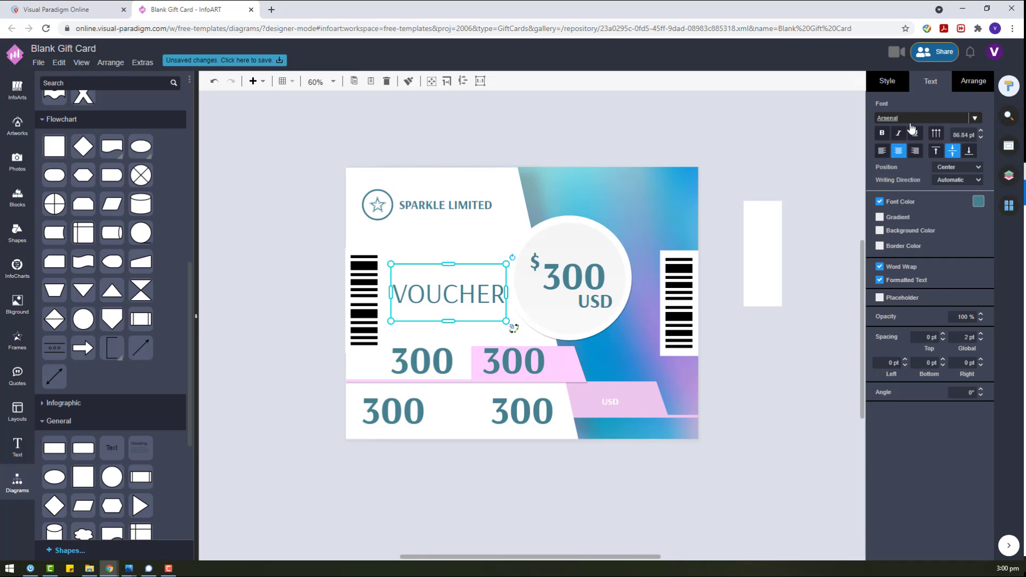
{"action": "left_click", "coordinate": [919, 117]}
{"action": "scroll", "coordinate": [893, 255], "scroll_direction": "down", "scroll_amount": 5}
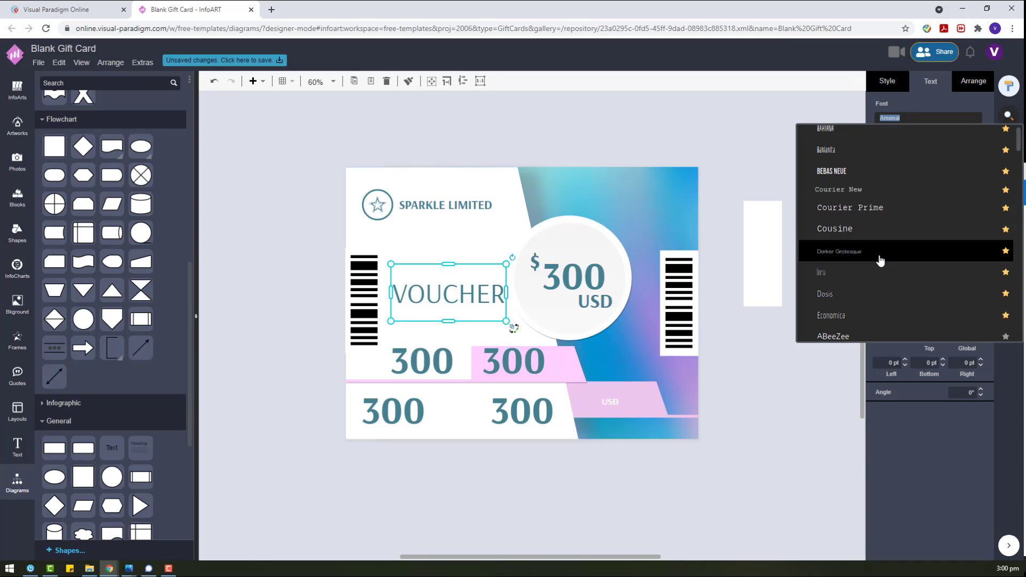
{"action": "left_click", "coordinate": [880, 256]}
Step: Enlarge the VOUCHER title and place it between the left barcode and the $300 USD circle
{"action": "left_click_drag", "start_coordinate": [448, 257], "coordinate": [455, 133]}
{"action": "left_click", "coordinate": [972, 81]}
{"action": "left_click", "coordinate": [904, 159]}
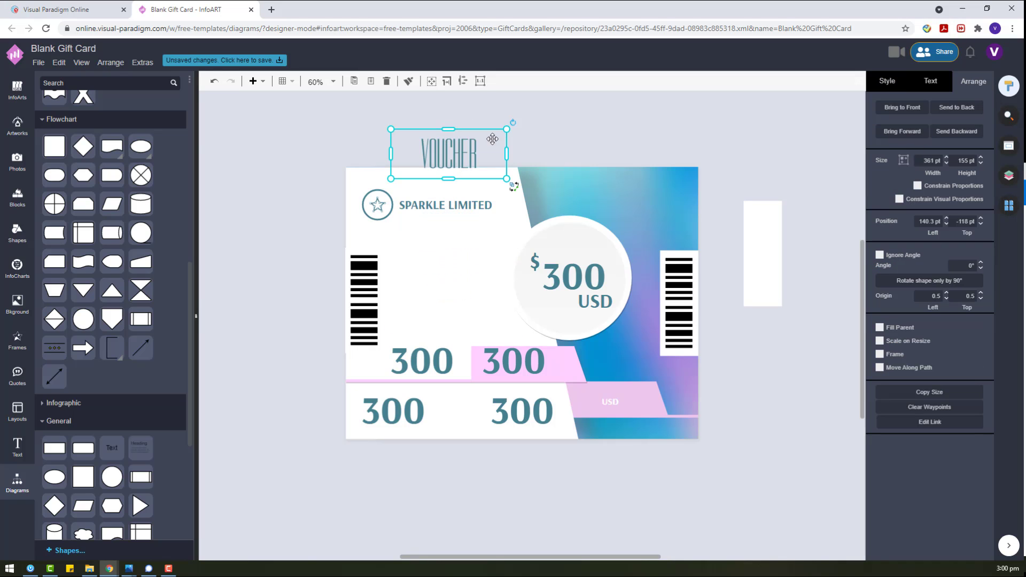
{"action": "left_click_drag", "start_coordinate": [507, 154], "coordinate": [480, 153]}
{"action": "left_click_drag", "start_coordinate": [480, 130], "coordinate": [519, 88]}
{"action": "left_click_drag", "start_coordinate": [518, 178], "coordinate": [561, 209]}
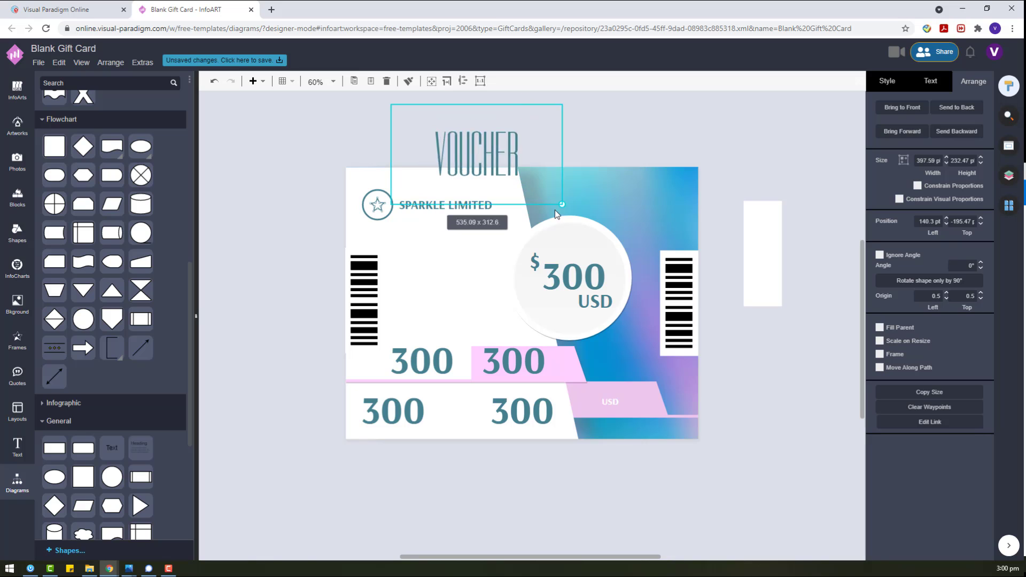
{"action": "left_click_drag", "start_coordinate": [495, 148], "coordinate": [464, 281]}
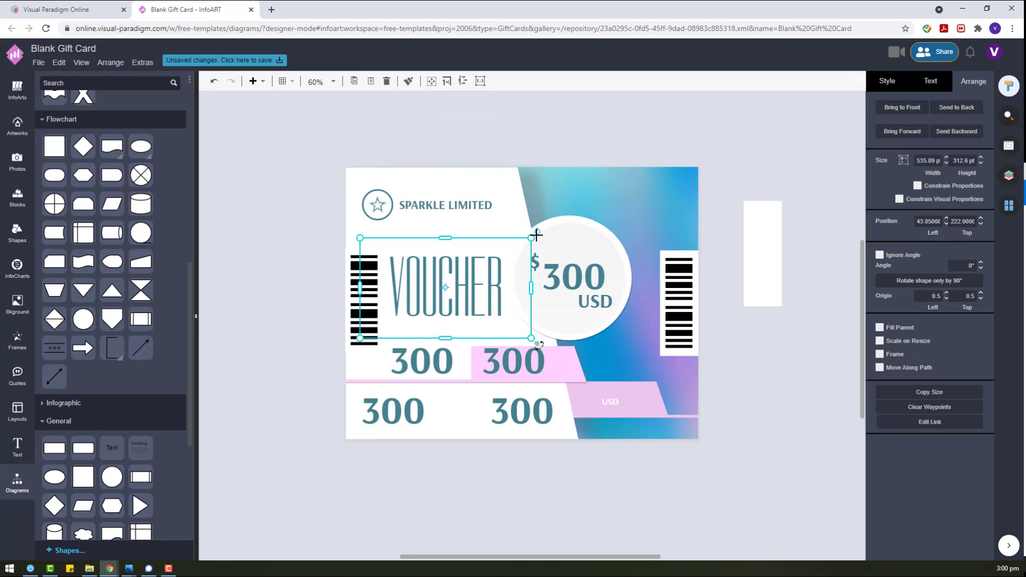
{"action": "left_click_drag", "start_coordinate": [531, 238], "coordinate": [504, 253]}
{"action": "left_click_drag", "start_coordinate": [458, 283], "coordinate": [465, 269]}
{"action": "left_click", "coordinate": [764, 358]}
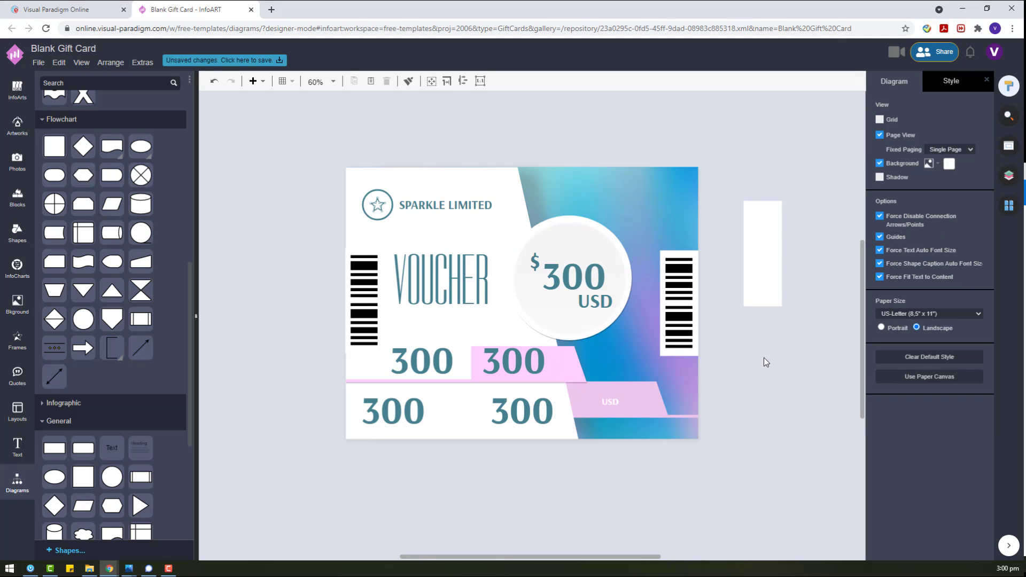
Step: Replace the 300 left of the upper pink block with "CYBER SCHOOL" and shrink it to one line beside the block
{"action": "left_click", "coordinate": [427, 360]}
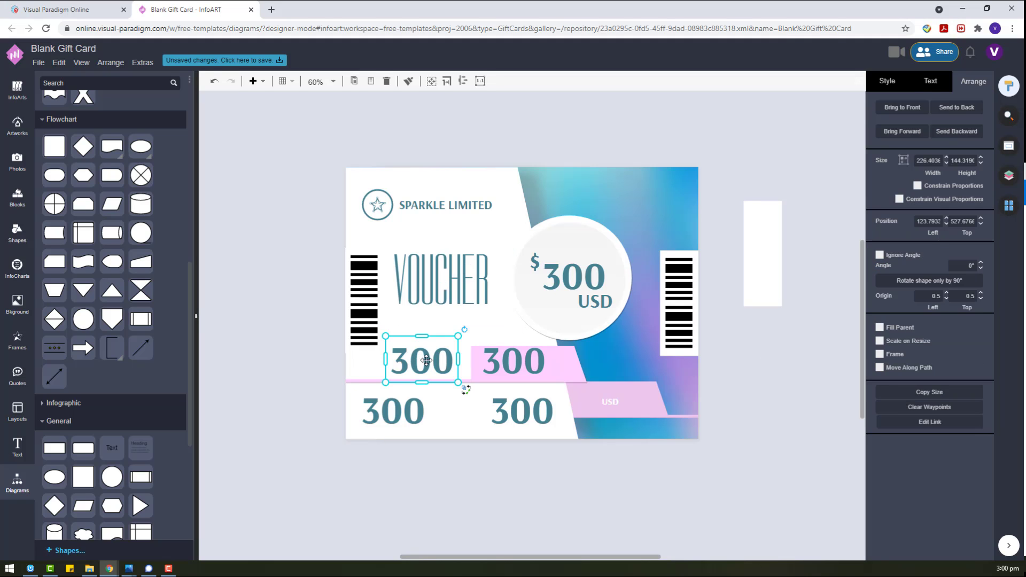
{"action": "double_click", "coordinate": [427, 361]}
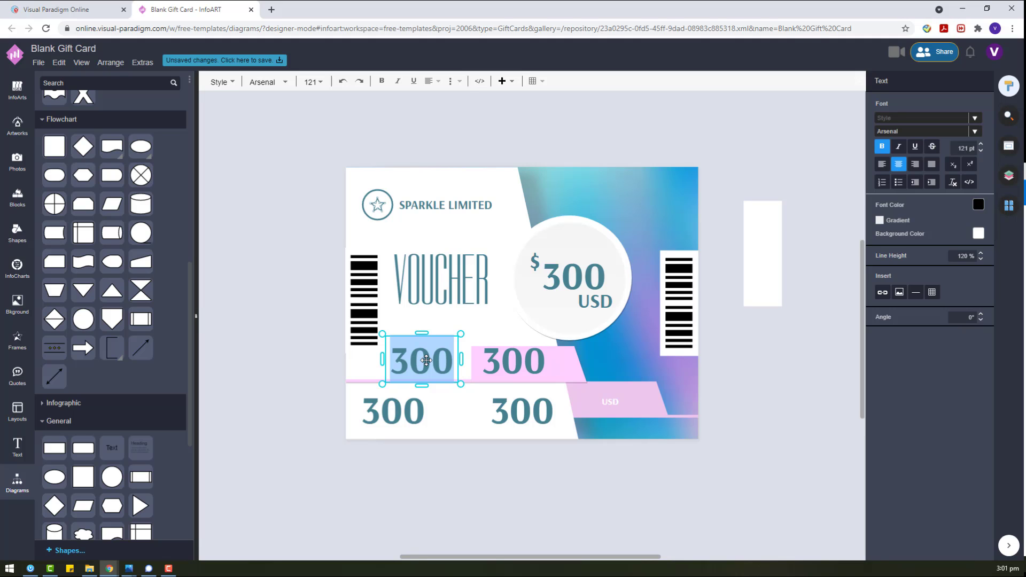
{"action": "type", "text": "CYBER SCHOOL"}
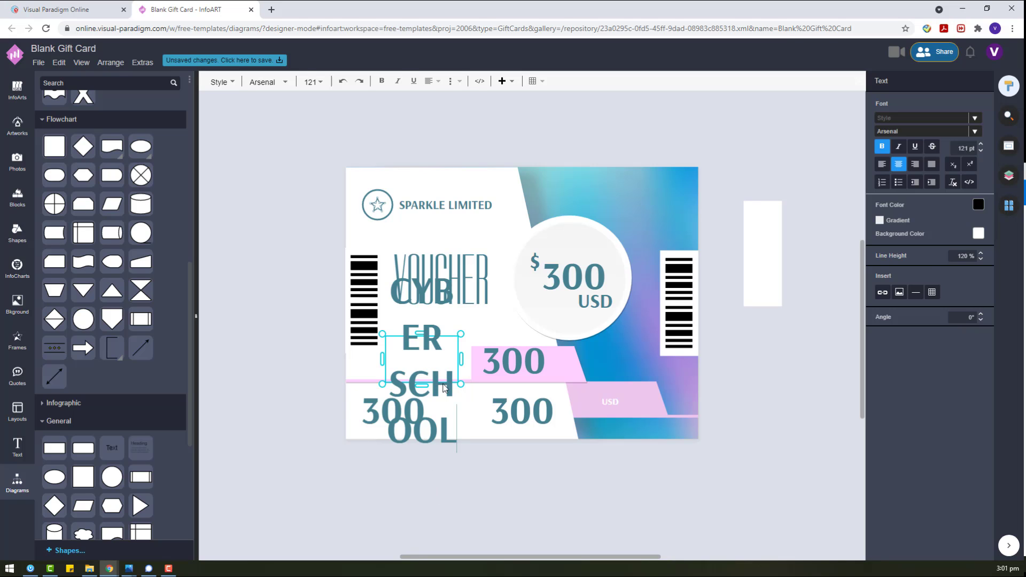
{"action": "left_click", "coordinate": [466, 427]}
{"action": "left_click_drag", "start_coordinate": [422, 265], "coordinate": [420, 434]}
{"action": "left_click_drag", "start_coordinate": [451, 445], "coordinate": [475, 357]}
Step: Replace the 300 on the upper pink block with a copy of the CYBER SCHOOL text reading "SALE DAY"
{"action": "left_click", "coordinate": [526, 359]}
{"action": "key", "text": "Delete"}
{"action": "left_click", "coordinate": [441, 370]}
{"action": "key", "text": "ctrl+c"}
{"action": "key", "text": "ctrl+v"}
{"action": "double_click", "coordinate": [530, 366]}
{"action": "type", "text": "SALE DA"}
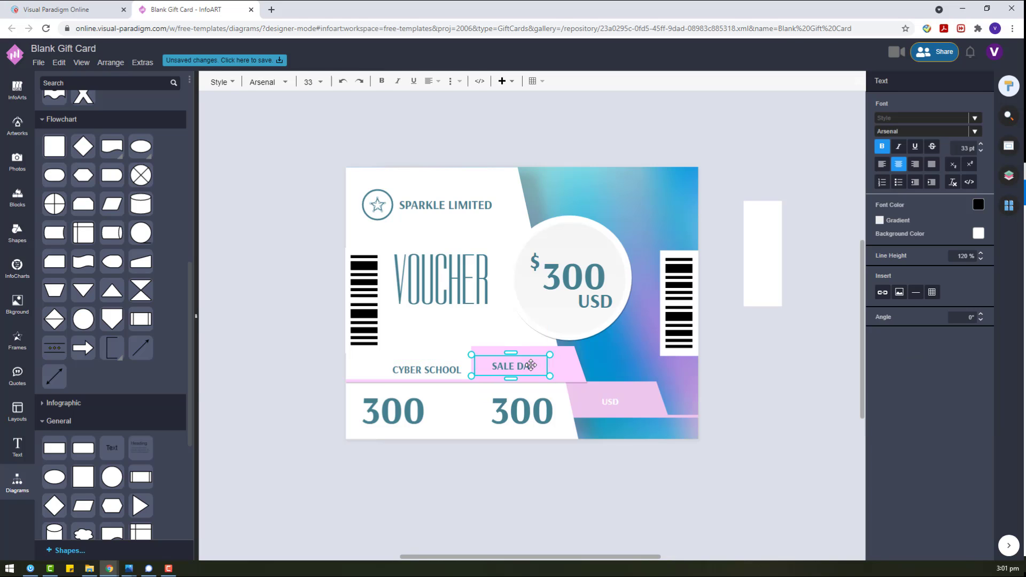
{"action": "type", "text": "Y"}
{"action": "left_click", "coordinate": [532, 480]}
Step: Enlarge the CYBER SCHOOL and SALE DAY texts and line them up, with SALE DAY on the upper pink block
{"action": "left_click", "coordinate": [508, 371]}
{"action": "left_click", "coordinate": [444, 372], "text": "shift"}
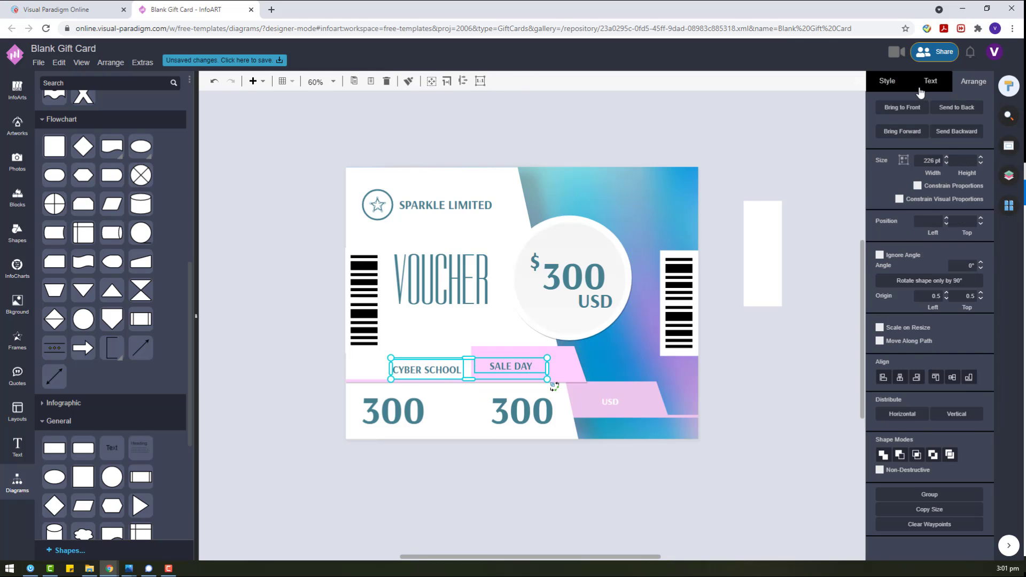
{"action": "left_click", "coordinate": [919, 88]}
{"action": "left_click", "coordinate": [981, 131]}
{"action": "left_click", "coordinate": [981, 130]}
{"action": "left_click", "coordinate": [981, 131]}
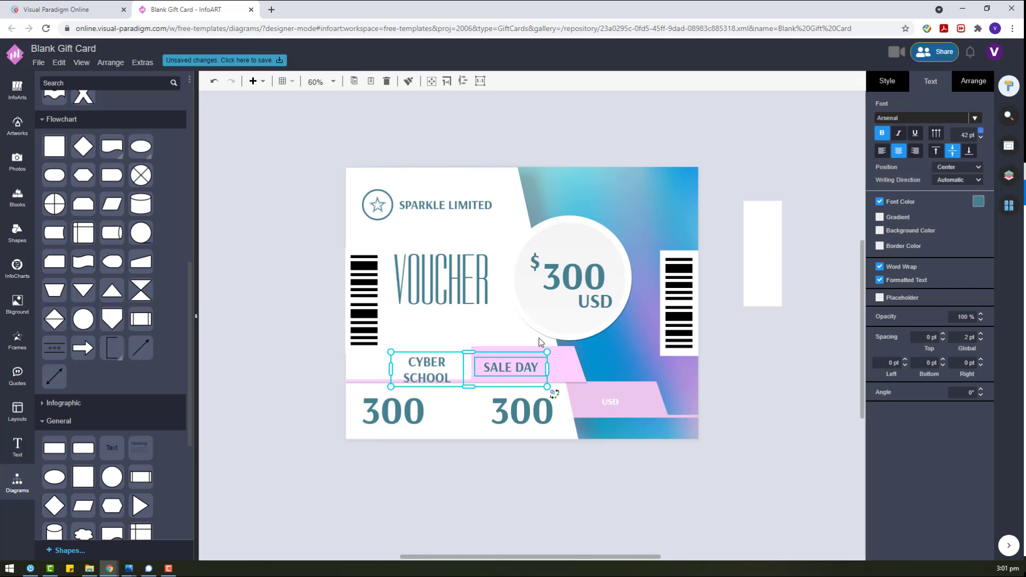
{"action": "left_click", "coordinate": [770, 386]}
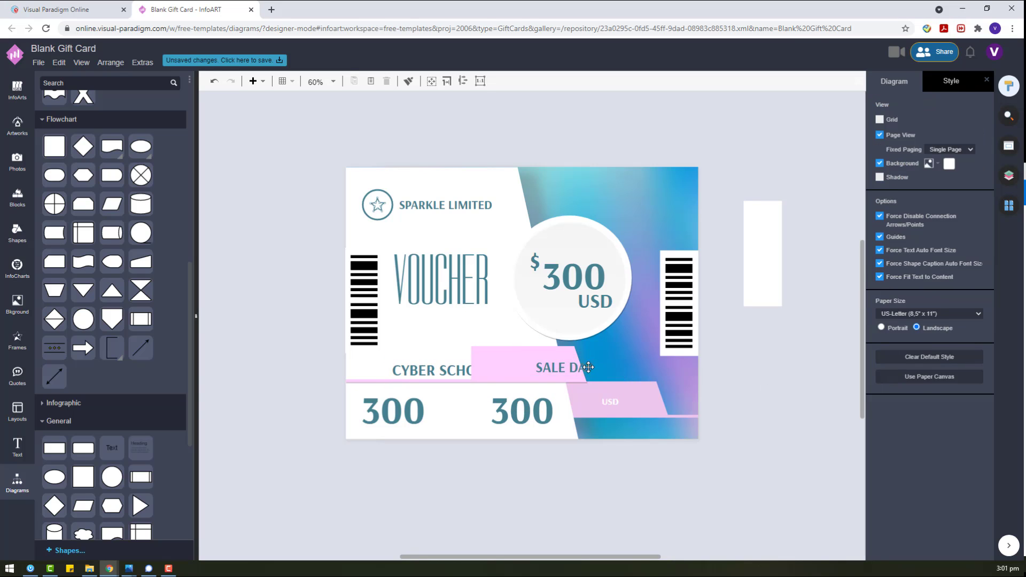
{"action": "left_click_drag", "start_coordinate": [588, 367], "coordinate": [548, 365]}
{"action": "left_click_drag", "start_coordinate": [454, 367], "coordinate": [429, 363]}
{"action": "left_click", "coordinate": [531, 364]}
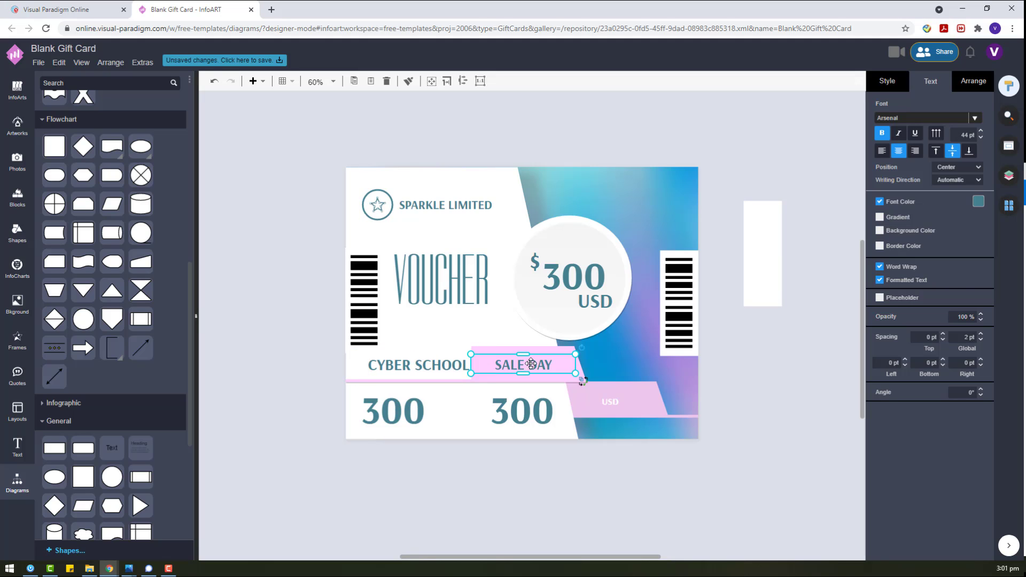
{"action": "left_click_drag", "start_coordinate": [530, 364], "coordinate": [519, 364]}
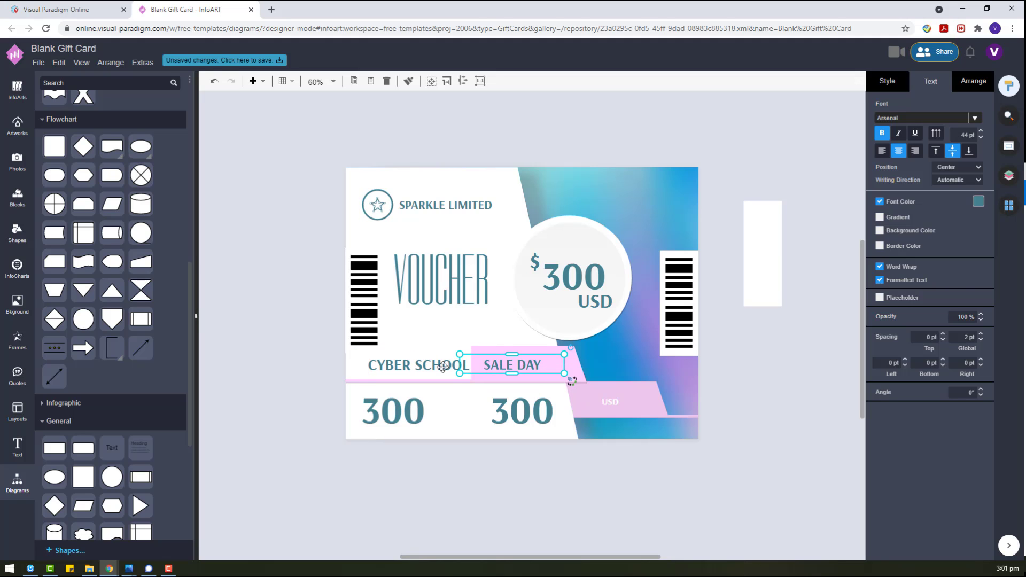
Step: Set CYBER SCHOOL and SALE DAY to the same 44 pt size and scale both up together to 50.6 pt
{"action": "left_click", "coordinate": [442, 367], "text": "shift"}
{"action": "left_click", "coordinate": [954, 132]}
{"action": "type", "text": "44"}
{"action": "key", "text": "Return"}
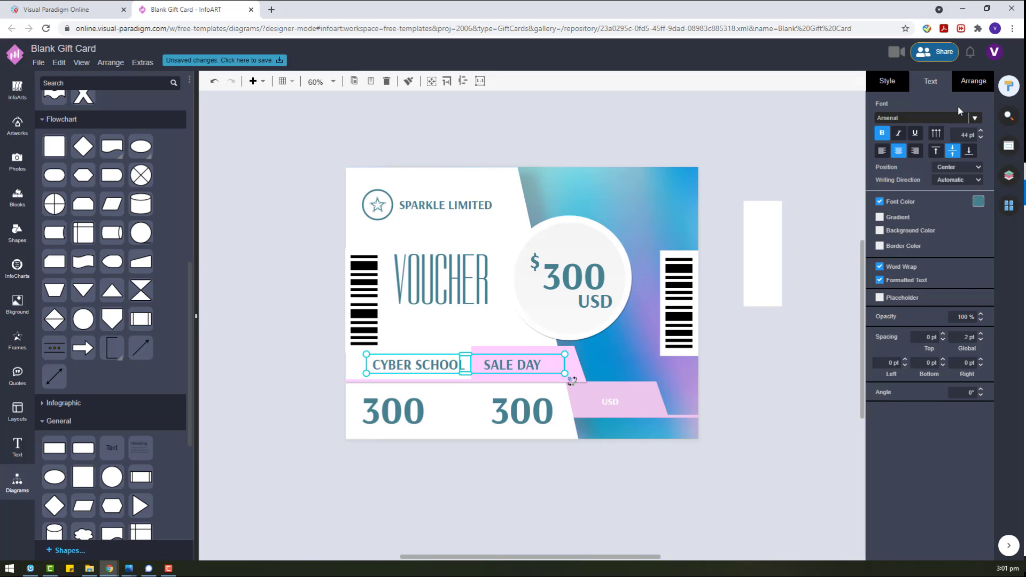
{"action": "left_click_drag", "start_coordinate": [565, 354], "coordinate": [530, 367]}
Step: Change the font color of the SALE DAY text to white
{"action": "left_click", "coordinate": [538, 369]}
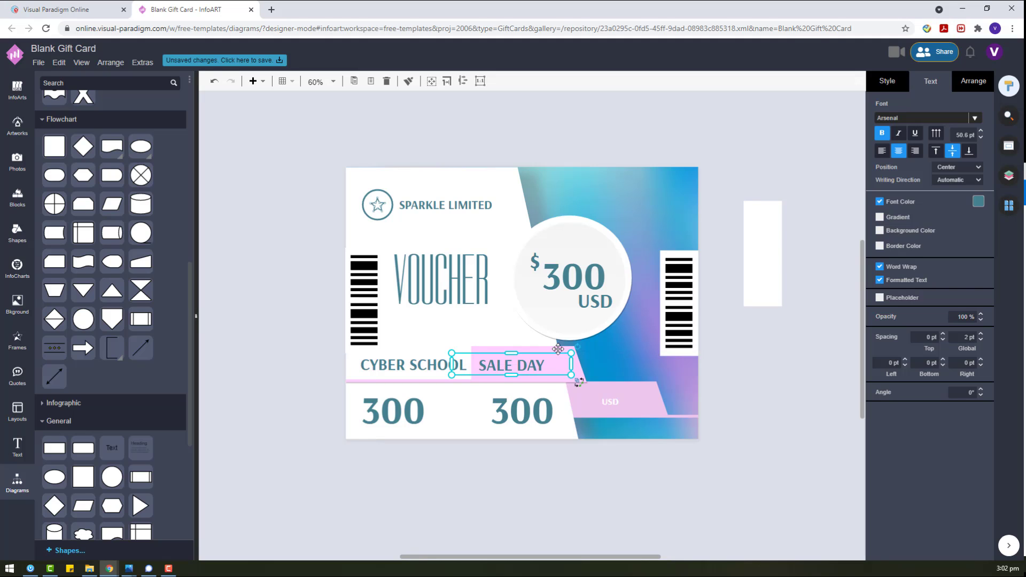
{"action": "left_click", "coordinate": [977, 205]}
{"action": "left_click", "coordinate": [965, 225]}
{"action": "left_click", "coordinate": [783, 454]}
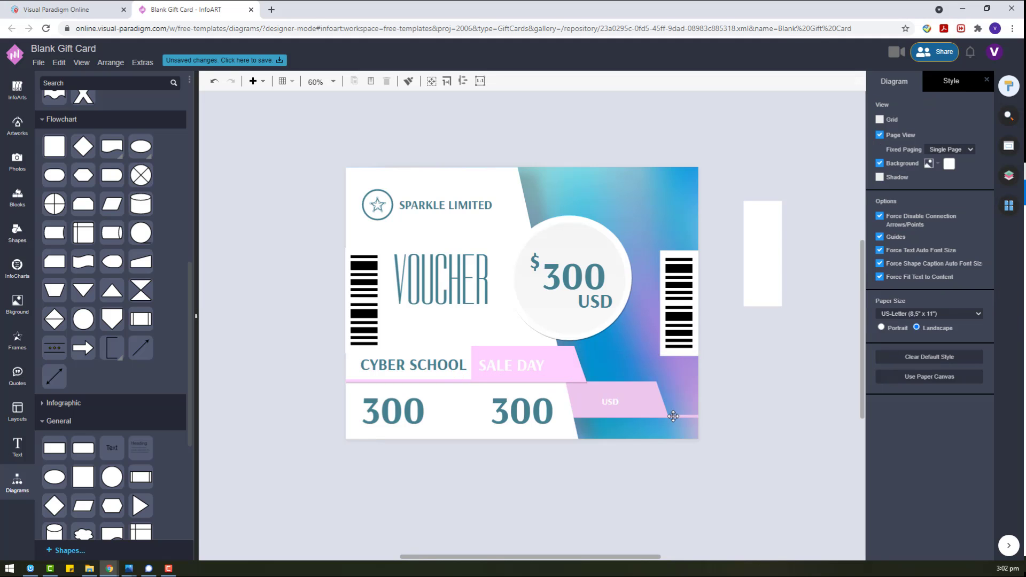
Step: Reduce the lower left 300 to 20 pt, left-align it, and replace it with the copied Lorem ipsum paragraph
{"action": "left_click", "coordinate": [438, 438]}
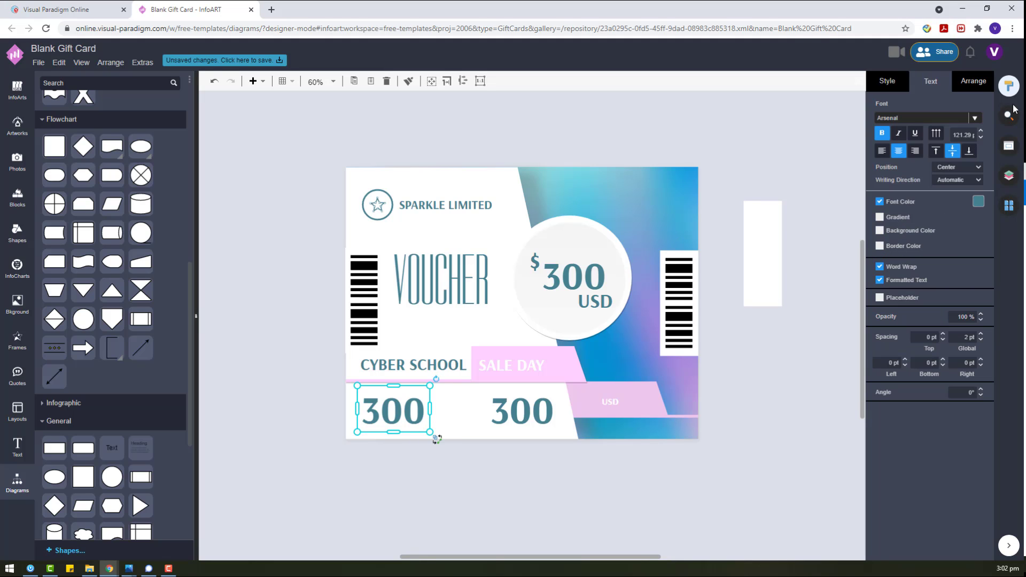
{"action": "left_click_drag", "start_coordinate": [436, 436], "coordinate": [398, 400]}
{"action": "left_click", "coordinate": [881, 152]}
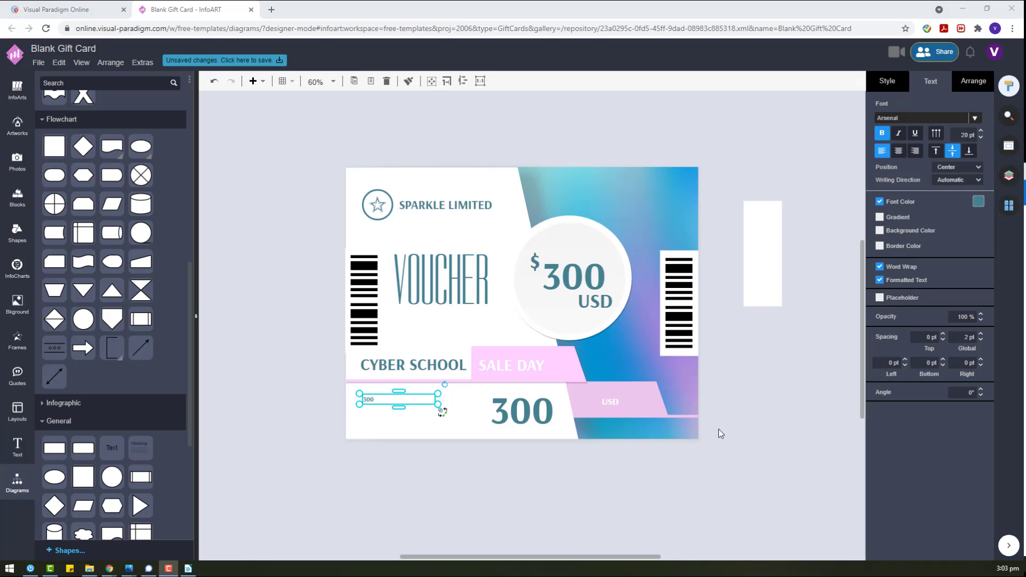
{"action": "double_click", "coordinate": [399, 401]}
{"action": "key", "text": "ctrl+v"}
{"action": "left_click", "coordinate": [473, 477]}
{"action": "left_click", "coordinate": [405, 416]}
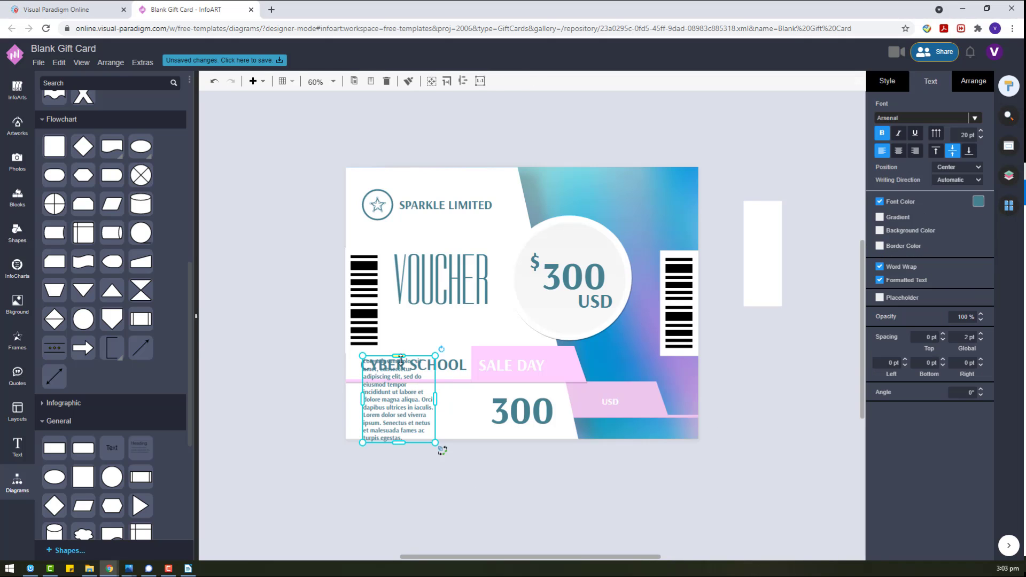
Step: Resize the Lorem ipsum paragraph's box, place a copy of it below the card, and turn off bold
{"action": "left_click_drag", "start_coordinate": [442, 446], "coordinate": [466, 424]}
{"action": "left_click_drag", "start_coordinate": [400, 429], "coordinate": [456, 485]}
{"action": "left_click", "coordinate": [882, 133]}
Step: Trim the Lorem ipsum paragraph on the card so it ends with "Orci dapibus ultrices in iaculis."
{"action": "scroll", "coordinate": [374, 431], "scroll_direction": "up", "scroll_amount": 3}
{"action": "double_click", "coordinate": [478, 374]}
{"action": "mouse_move", "coordinate": [487, 395]}
{"action": "left_mouse_down"}
{"action": "mouse_move", "coordinate": [489, 418]}
{"action": "mouse_move", "coordinate": [494, 390]}
{"action": "left_mouse_up"}
{"action": "key", "text": "BackSpace"}
{"action": "left_click", "coordinate": [544, 515]}
Step: Trim the paragraph copy to start at "Lorem dolor sed viverra ipsum." and place it directly under the first paragraph
{"action": "double_click", "coordinate": [544, 514]}
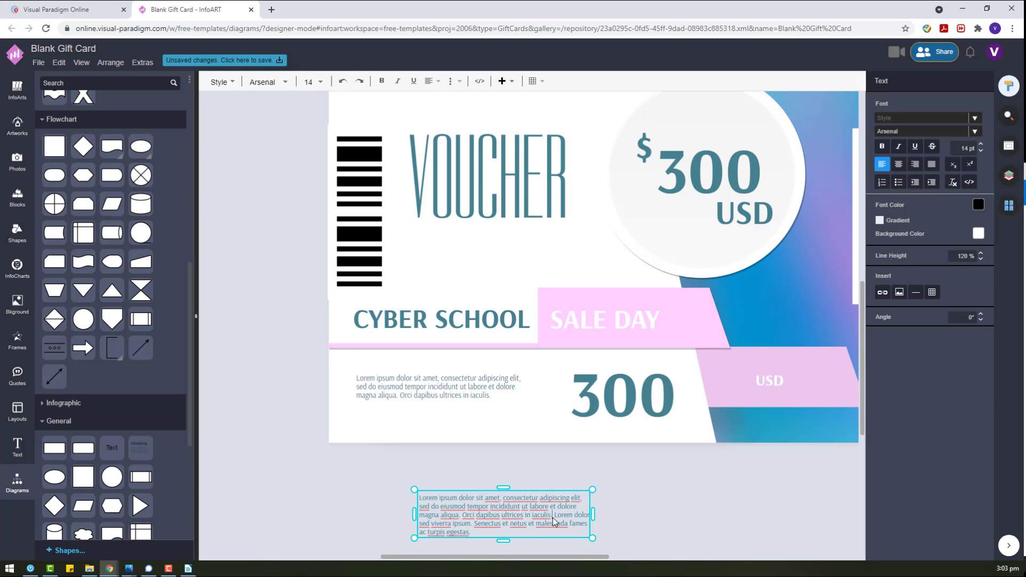
{"action": "left_click_drag", "start_coordinate": [554, 516], "coordinate": [318, 496]}
{"action": "key", "text": "BackSpace"}
{"action": "key", "text": "BackSpace"}
{"action": "left_click", "coordinate": [556, 548]}
{"action": "left_click_drag", "start_coordinate": [543, 517], "coordinate": [480, 414]}
{"action": "left_click", "coordinate": [536, 474]}
{"action": "left_click", "coordinate": [464, 390]}
{"action": "left_click", "coordinate": [607, 493]}
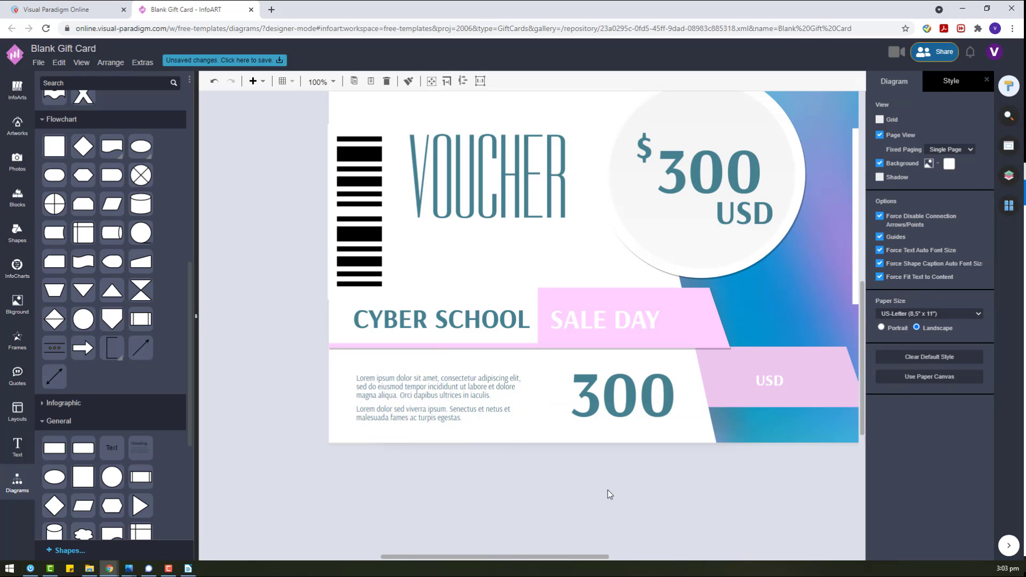
{"action": "key", "text": "alt+Tab"}
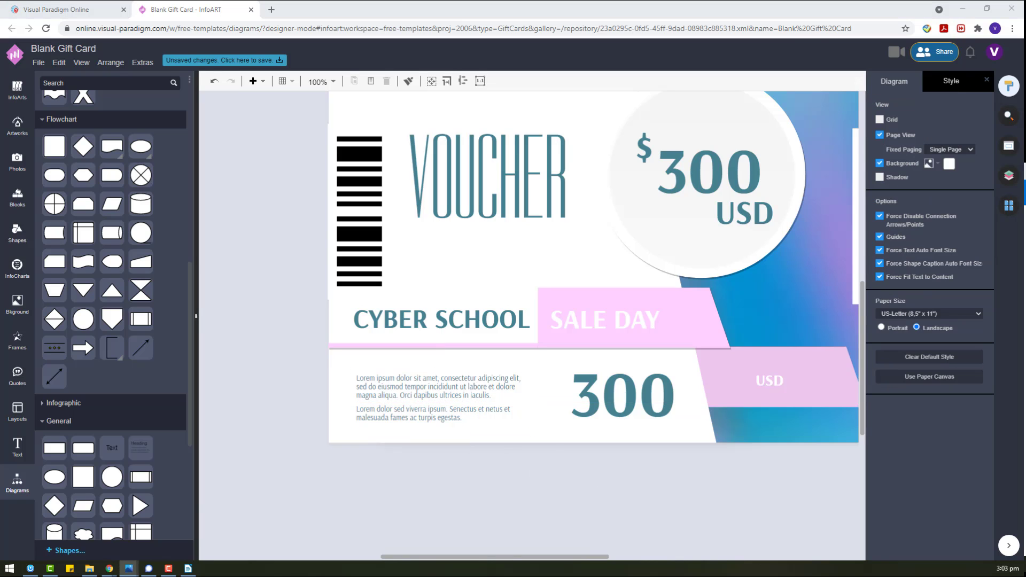
{"action": "key", "text": "alt+Tab"}
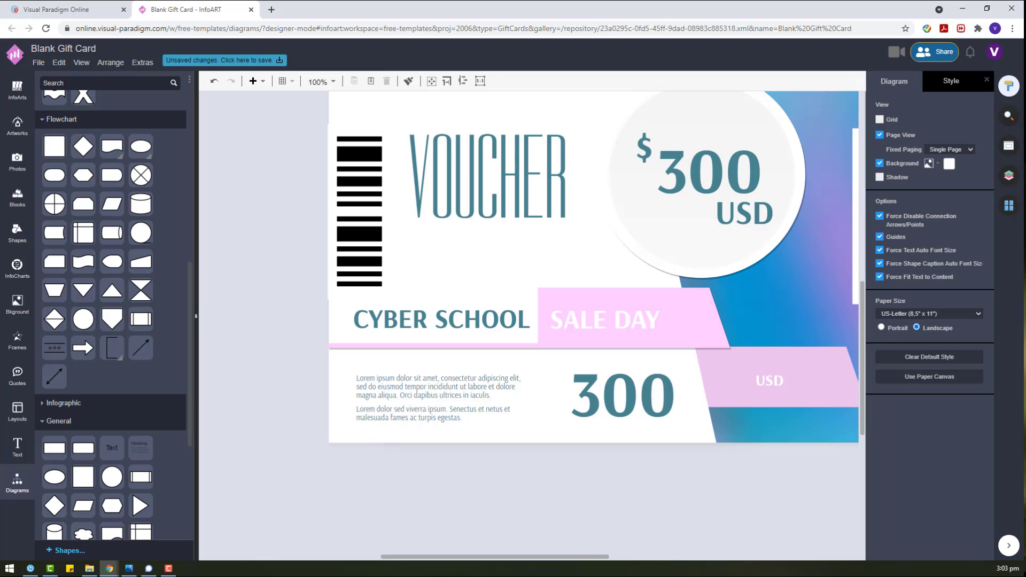
{"action": "key", "text": "alt+Tab"}
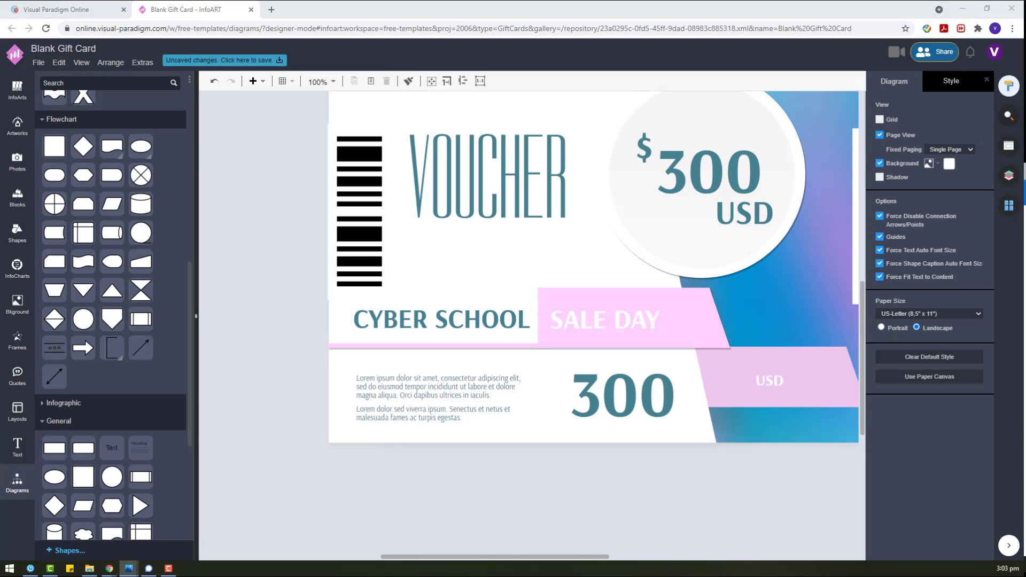
{"action": "key", "text": "alt+Tab"}
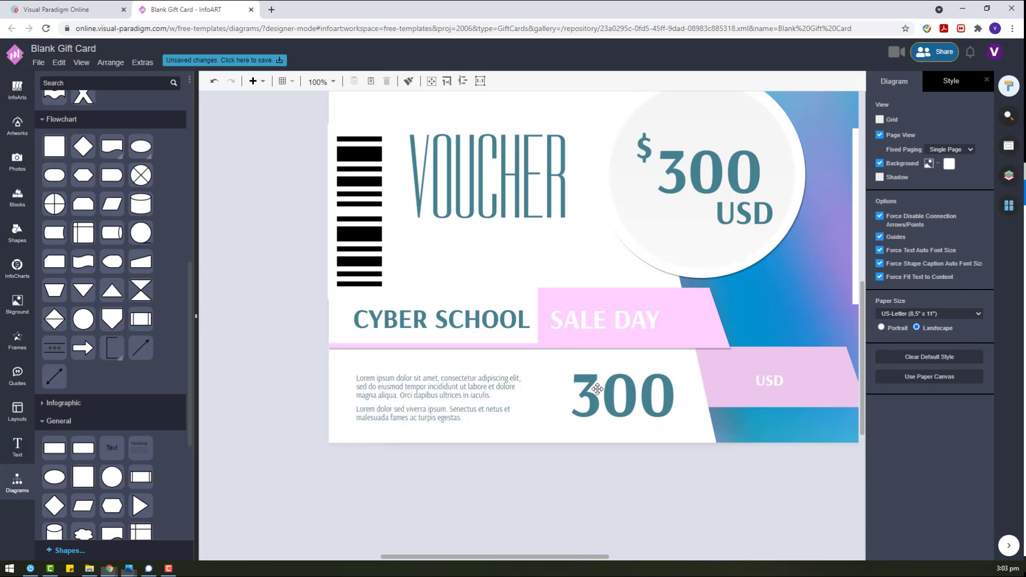
Step: Replace the large 300 beside the Lorem ipsum paragraphs with the text "VALID UNTIL"
{"action": "left_click", "coordinate": [623, 395]}
{"action": "key", "text": "Delete"}
{"action": "key", "text": "ctrl+z"}
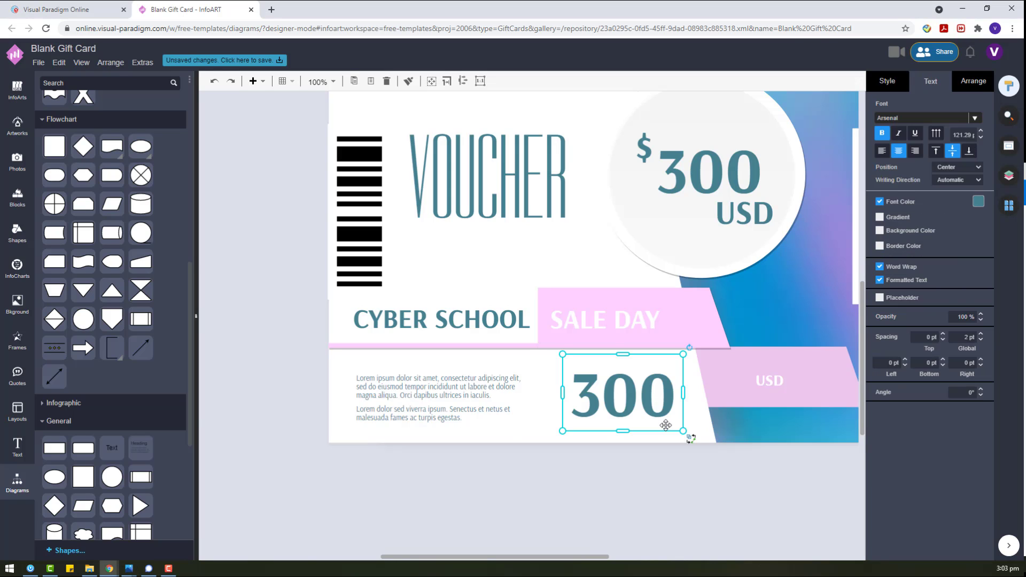
{"action": "double_click", "coordinate": [666, 424]}
{"action": "type", "text": "VALID UNTIL"}
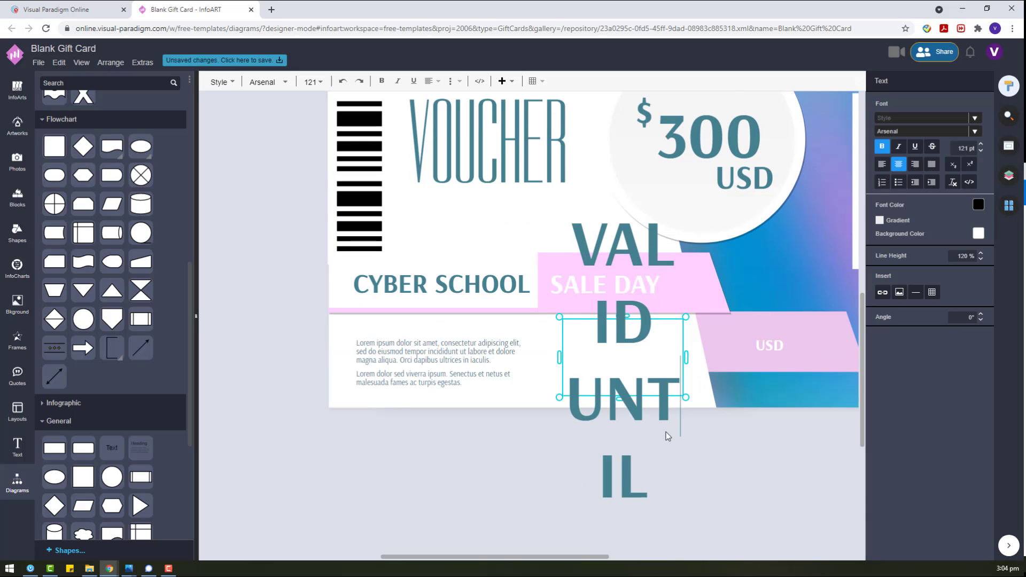
{"action": "left_click", "coordinate": [610, 376]}
{"action": "left_click", "coordinate": [744, 448]}
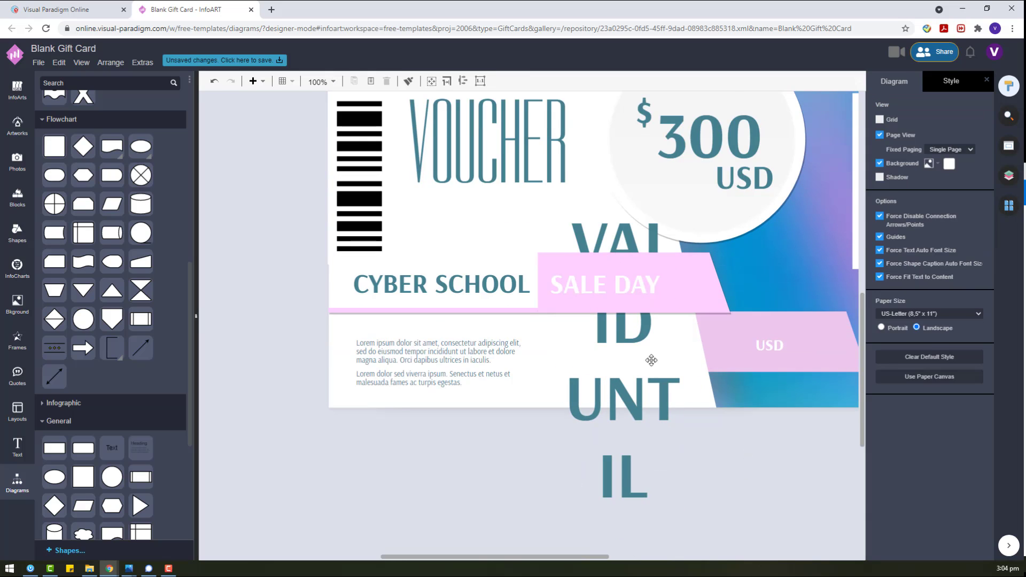
Step: Shrink the "VALID UNTIL" label to 13.34 pt beside the Lorem ipsum paragraphs and place a copy of it directly below
{"action": "left_click", "coordinate": [651, 360]}
{"action": "left_click_drag", "start_coordinate": [620, 201], "coordinate": [639, 343]}
{"action": "key", "text": "ctrl+v"}
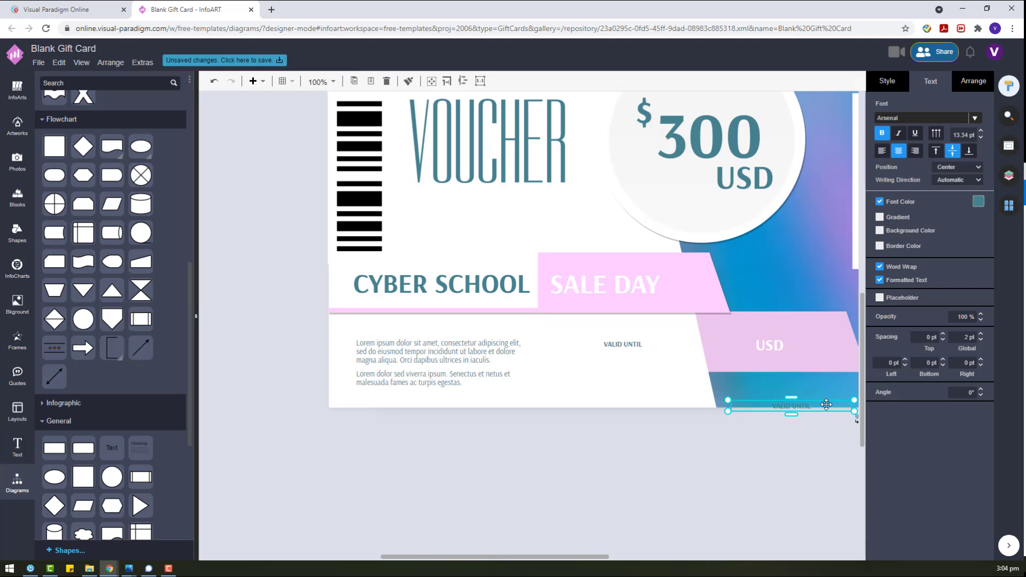
{"action": "left_click_drag", "start_coordinate": [827, 406], "coordinate": [657, 360]}
Step: Replace the text of the lower "VALID UNTIL" copy with "30/12/2021" and enlarge it
{"action": "left_click", "coordinate": [888, 83]}
{"action": "double_click", "coordinate": [632, 362]}
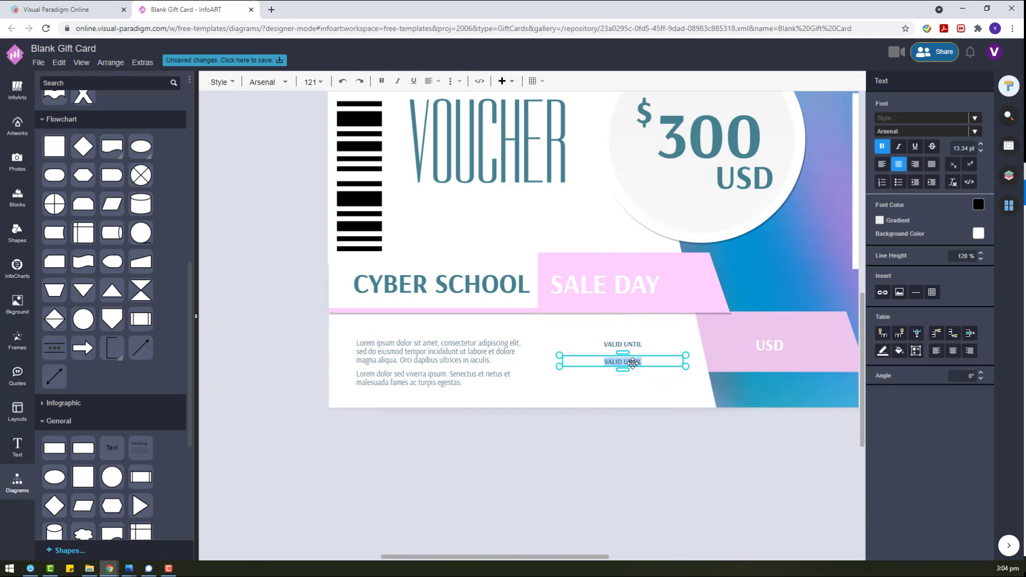
{"action": "type", "text": "30/12/2021"}
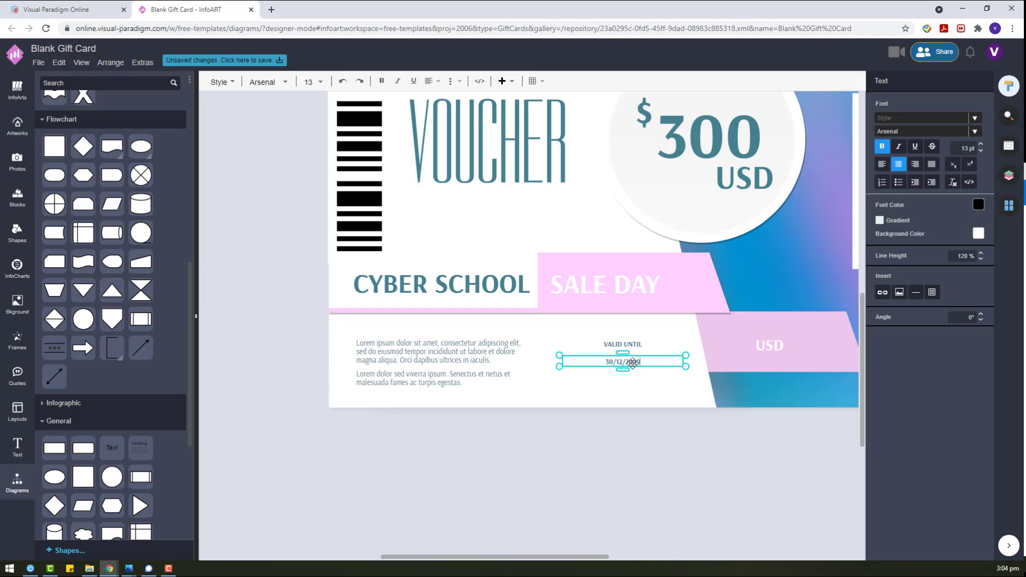
{"action": "left_click", "coordinate": [626, 376]}
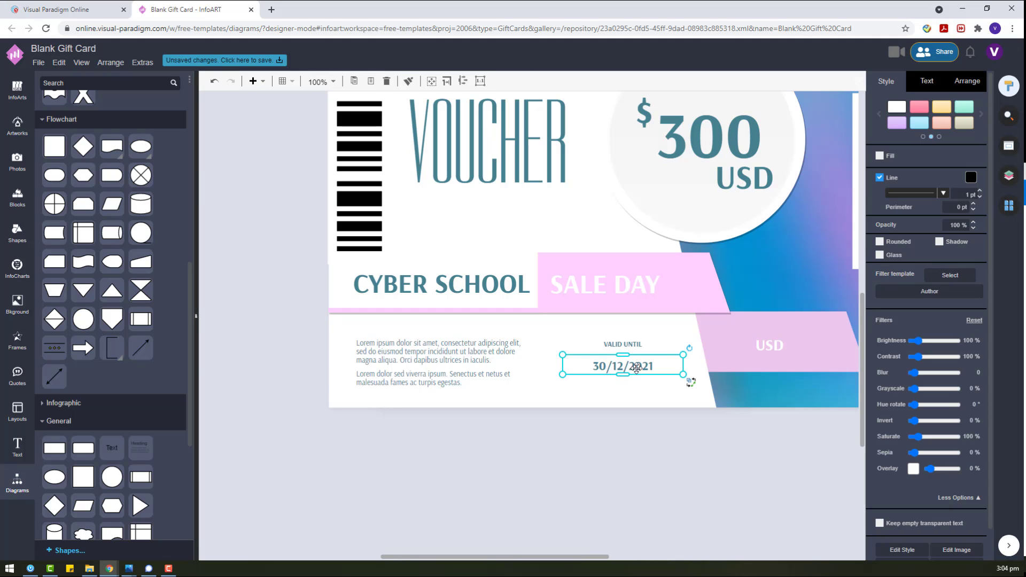
Step: Give the 30/12/2021 date box a teal outline
{"action": "left_click", "coordinate": [937, 84]}
{"action": "left_click", "coordinate": [887, 84]}
{"action": "left_click", "coordinate": [879, 177]}
{"action": "left_click", "coordinate": [972, 180]}
{"action": "left_click", "coordinate": [951, 280]}
{"action": "left_click", "coordinate": [643, 390]}
Step: Enlarge the "VALID UNTIL" label and align it just above the outlined date box
{"action": "mouse_move", "coordinate": [631, 366]}
{"action": "left_mouse_down"}
{"action": "mouse_move", "coordinate": [632, 377]}
{"action": "mouse_move", "coordinate": [623, 354]}
{"action": "mouse_move", "coordinate": [635, 348]}
{"action": "left_mouse_up"}
{"action": "left_click", "coordinate": [635, 341]}
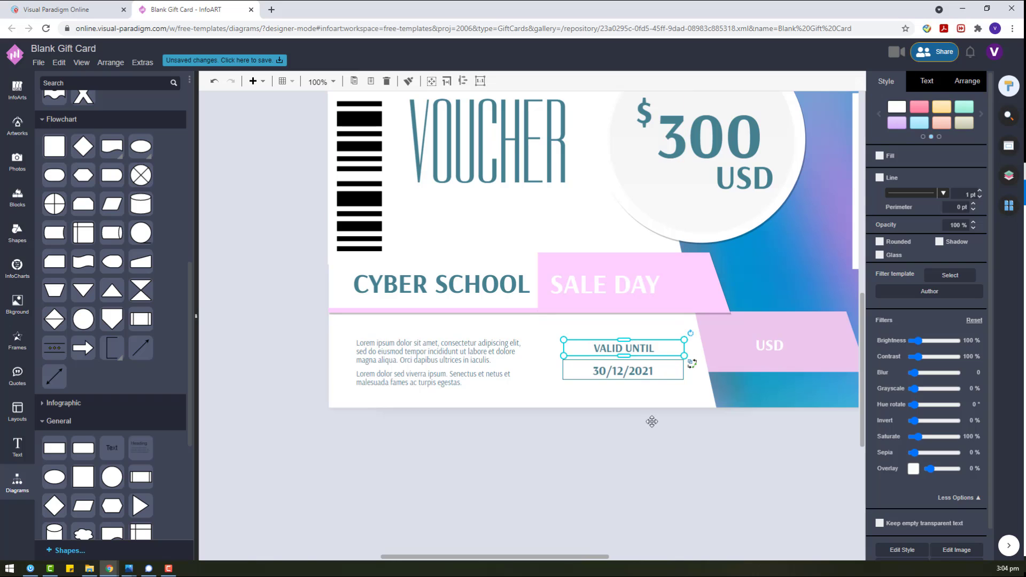
{"action": "left_click", "coordinate": [654, 427]}
Step: Set the font size of the white USD label on the lower pink strip to 20 pt
{"action": "scroll", "coordinate": [654, 426], "scroll_direction": "down", "scroll_amount": 5}
{"action": "scroll", "coordinate": [655, 426], "scroll_direction": "up", "scroll_amount": 1}
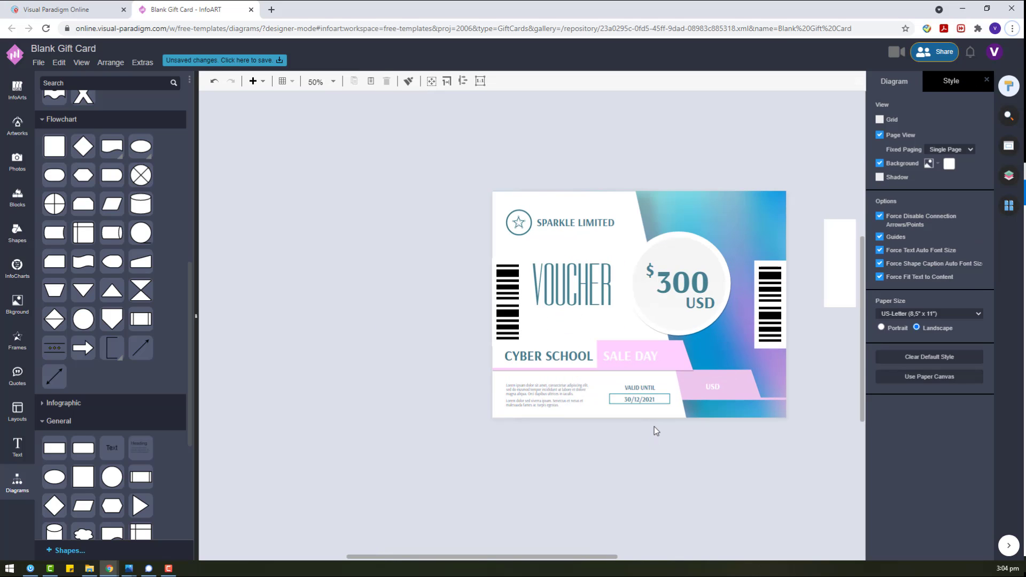
{"action": "left_click", "coordinate": [697, 389]}
{"action": "scroll", "coordinate": [751, 400], "scroll_direction": "up", "scroll_amount": 4}
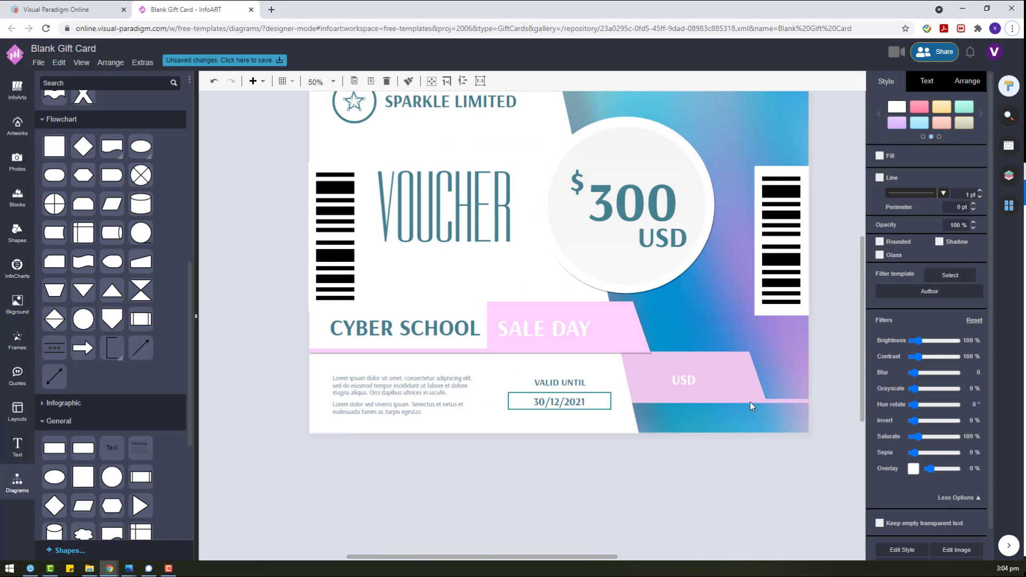
{"action": "left_click", "coordinate": [919, 89]}
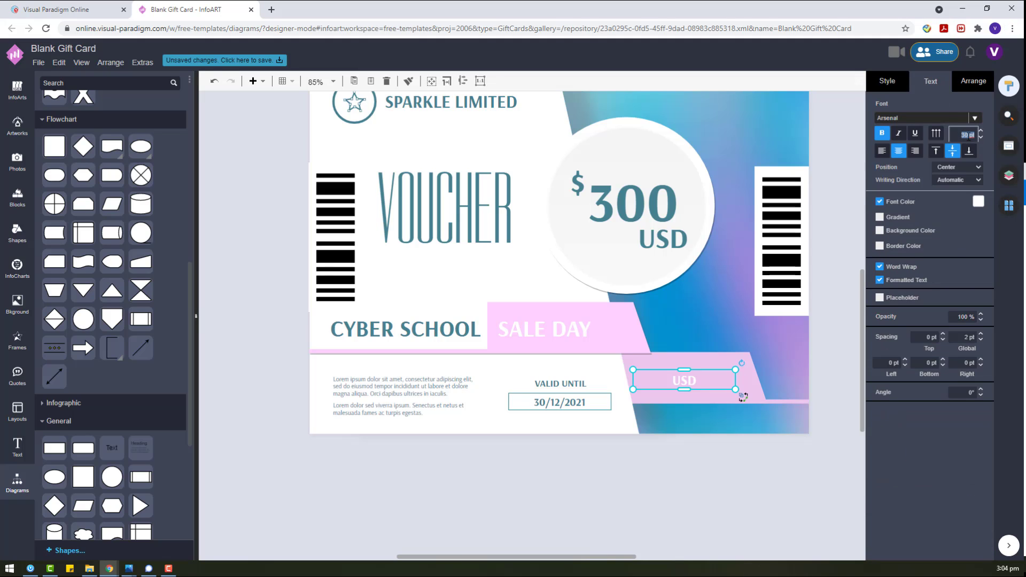
{"action": "type", "text": "20"}
{"action": "key", "text": "Return"}
{"action": "double_click", "coordinate": [668, 381]}
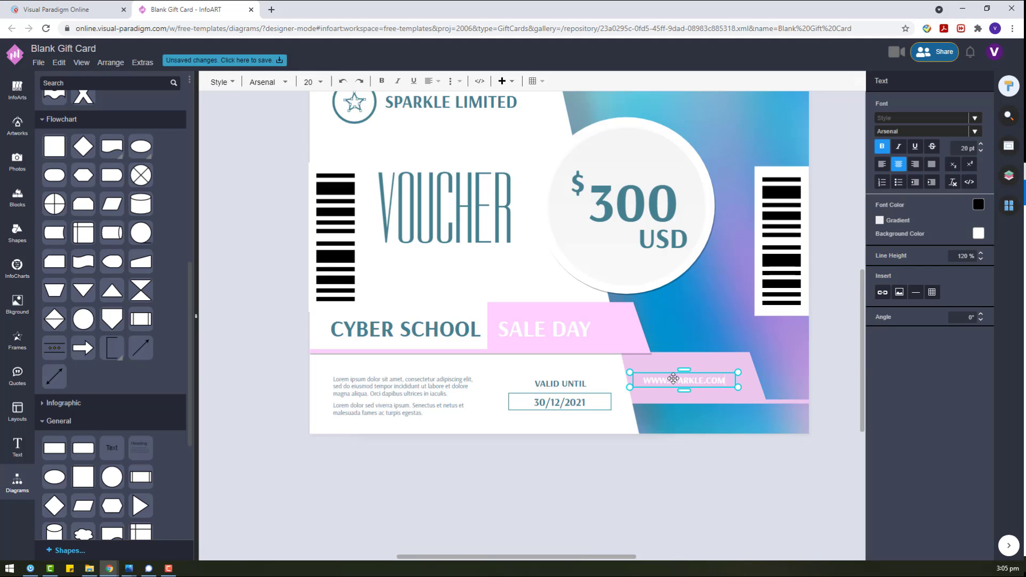
{"action": "left_click", "coordinate": [678, 484]}
{"action": "left_click_drag", "start_coordinate": [691, 380], "coordinate": [701, 383]}
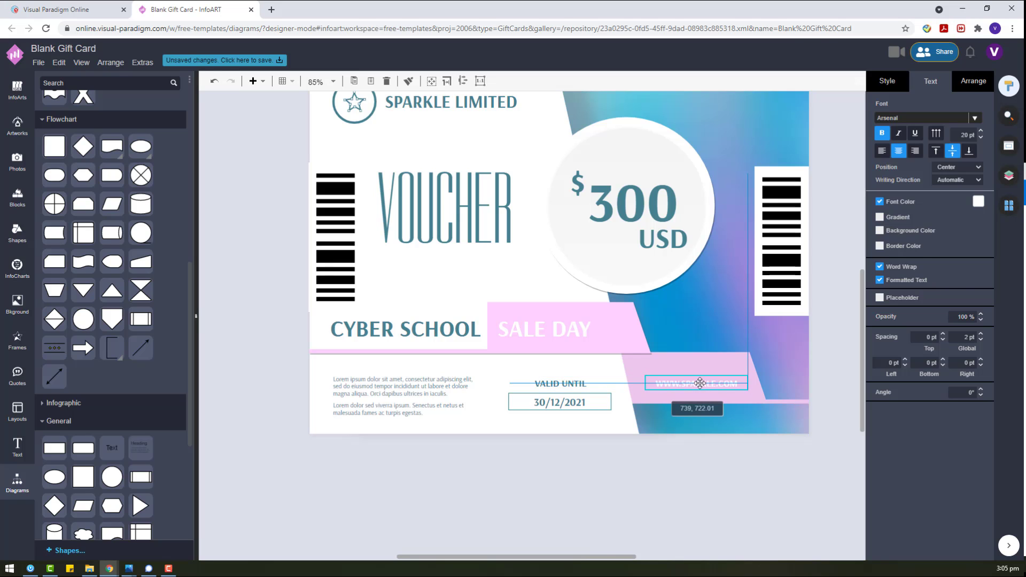
{"action": "left_click", "coordinate": [740, 475]}
Step: Place a copy of the slanted white panel on the empty canvas above and left of the card
{"action": "scroll", "coordinate": [739, 476], "scroll_direction": "down", "scroll_amount": 4, "text": "ctrl"}
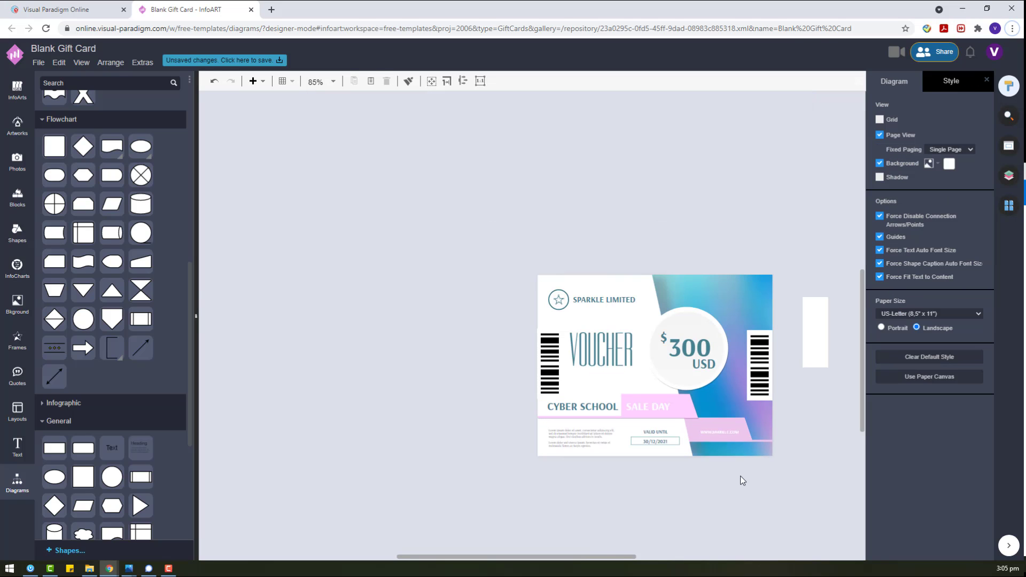
{"action": "left_click", "coordinate": [650, 278]}
{"action": "left_click_drag", "start_coordinate": [668, 315], "coordinate": [496, 155]}
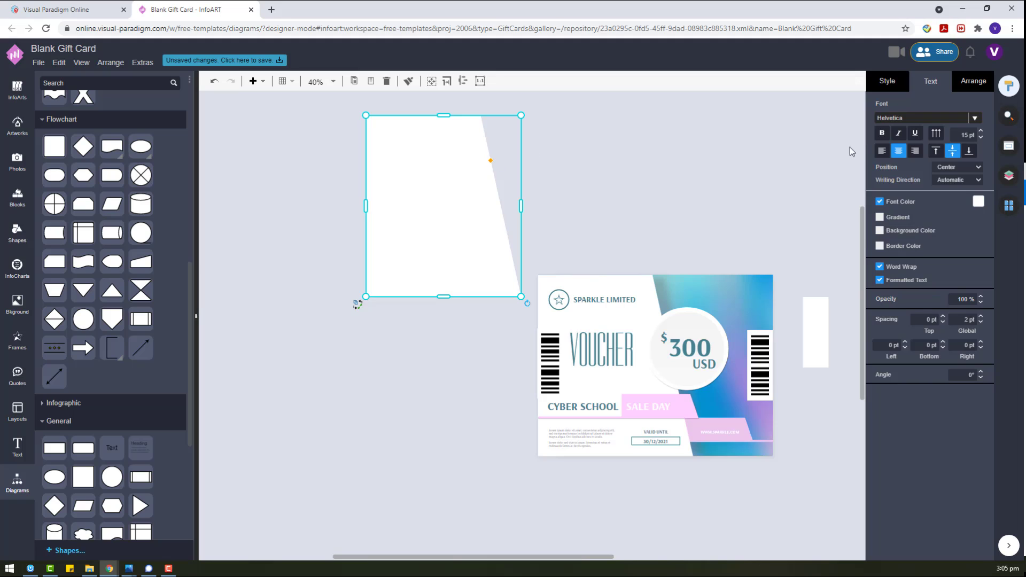
{"action": "left_click", "coordinate": [883, 82]}
Step: Add a small circle below the slanted panel copy, without outline or gradient, and fill it white
{"action": "left_click_drag", "start_coordinate": [115, 478], "coordinate": [436, 339]}
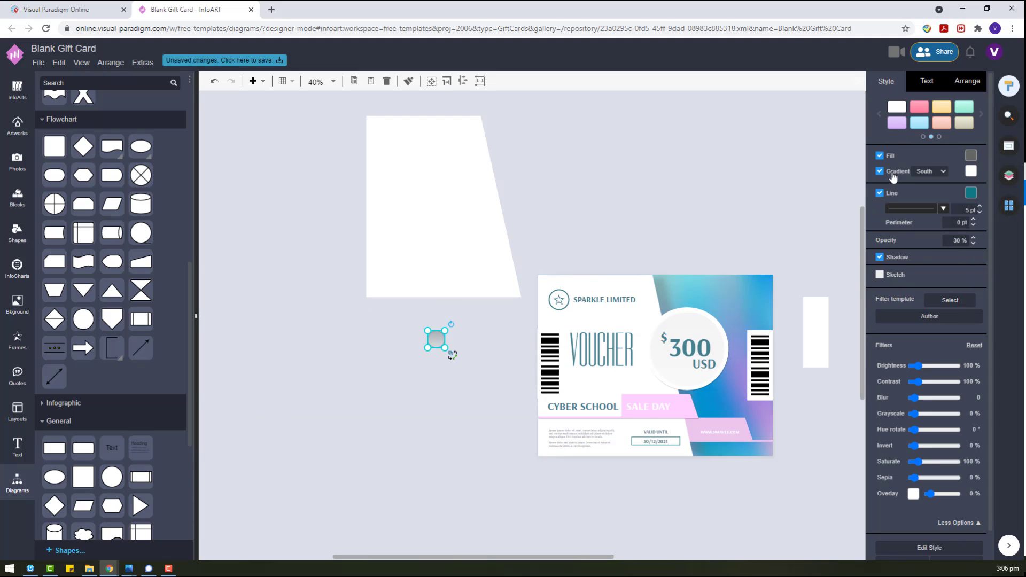
{"action": "left_click", "coordinate": [879, 193]}
{"action": "left_click", "coordinate": [879, 171]}
{"action": "left_click", "coordinate": [971, 156]}
{"action": "left_click", "coordinate": [968, 177]}
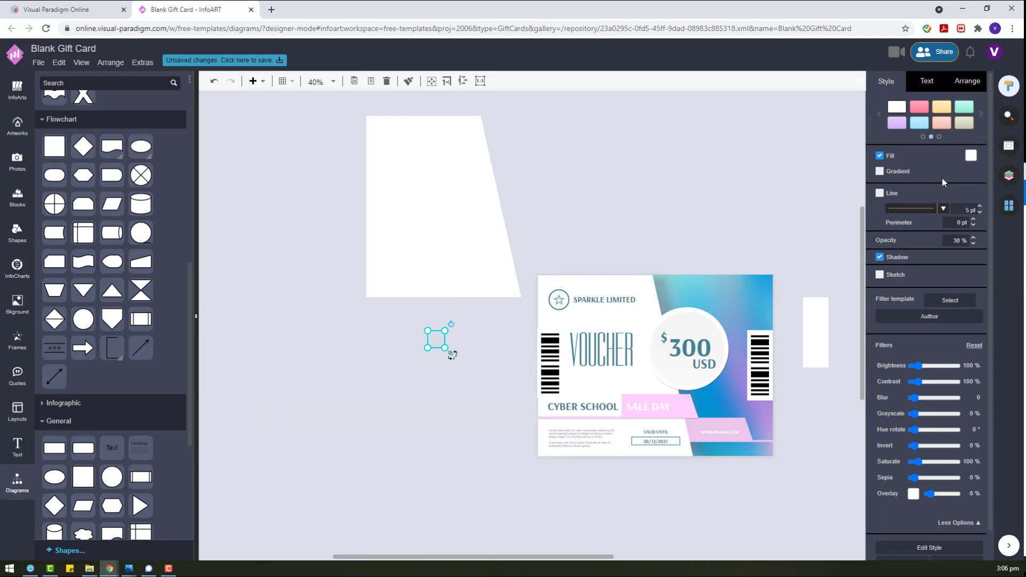
Step: Enlarge the white circle and place it above the card, beside the slanted panel copy
{"action": "left_click", "coordinate": [938, 525]}
{"action": "left_click", "coordinate": [941, 394]}
{"action": "left_click", "coordinate": [929, 398]}
{"action": "left_click", "coordinate": [483, 291]}
{"action": "left_click_drag", "start_coordinate": [436, 339], "coordinate": [799, 224]}
{"action": "left_click", "coordinate": [971, 156]}
{"action": "left_click_drag", "start_coordinate": [785, 259], "coordinate": [595, 214]}
{"action": "left_click", "coordinate": [821, 191]}
{"action": "left_click", "coordinate": [648, 154]}
Step: Add a second small circle with white fill and no outline, and move it onto the slanted panel copy
{"action": "left_click_drag", "start_coordinate": [112, 477], "coordinate": [696, 184]}
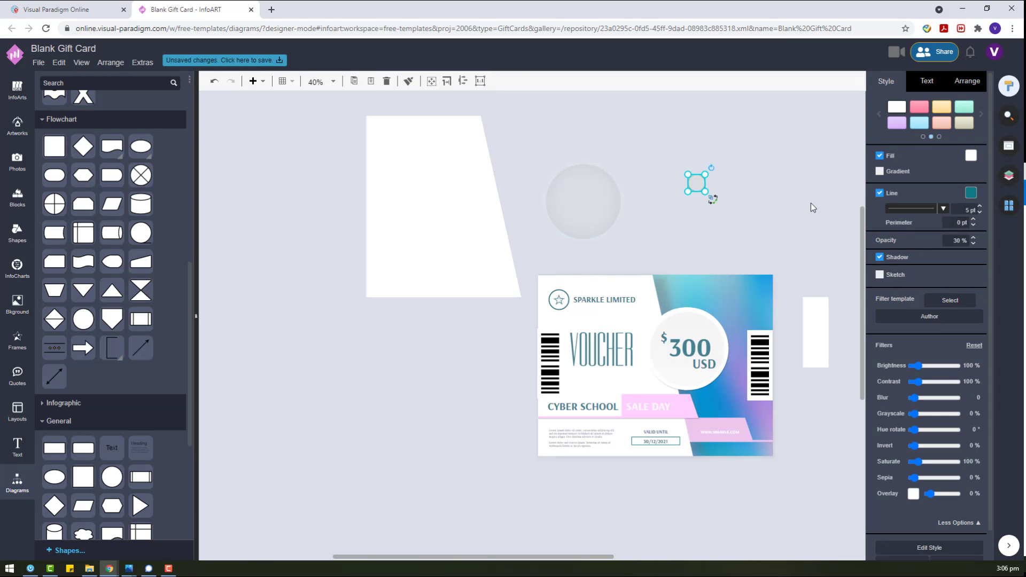
{"action": "left_click", "coordinate": [811, 203]}
{"action": "left_click", "coordinate": [702, 187]}
{"action": "left_click", "coordinate": [879, 193]}
{"action": "left_click", "coordinate": [971, 155]}
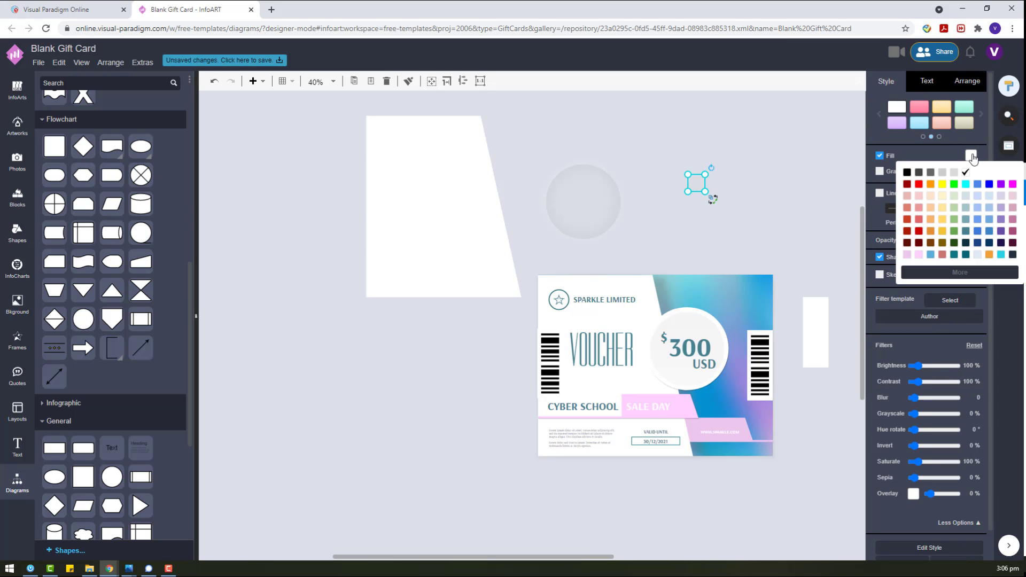
{"action": "left_click", "coordinate": [965, 172]}
{"action": "left_click", "coordinate": [791, 194]}
{"action": "left_click_drag", "start_coordinate": [688, 191], "coordinate": [410, 238]}
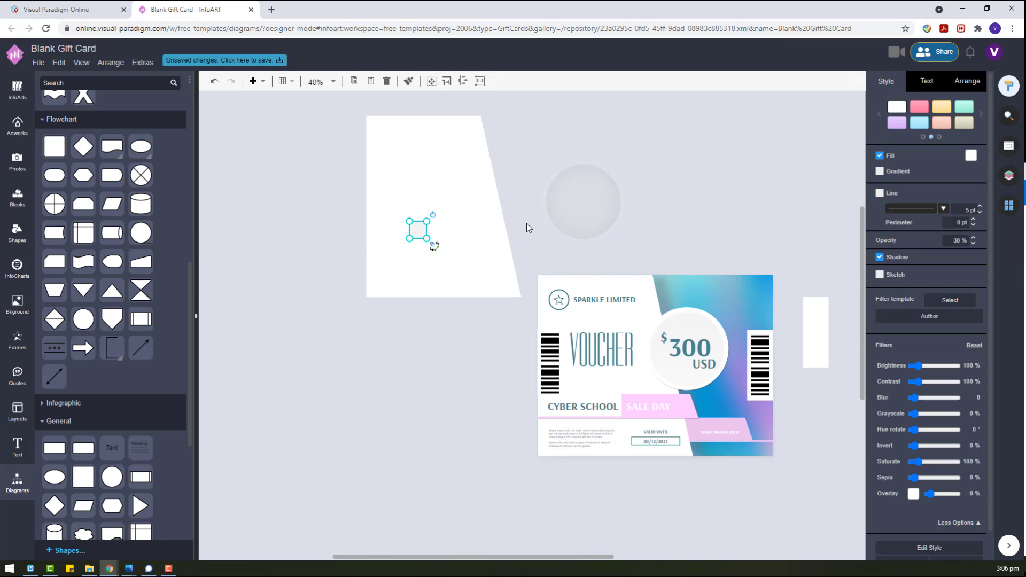
Step: Place a small rounded rectangle just below the large circle above the card
{"action": "scroll", "coordinate": [78, 353], "scroll_direction": "down", "scroll_amount": 3}
{"action": "left_click_drag", "start_coordinate": [83, 290], "coordinate": [556, 244]}
{"action": "left_click", "coordinate": [295, 315]}
{"action": "left_click", "coordinate": [482, 282]}
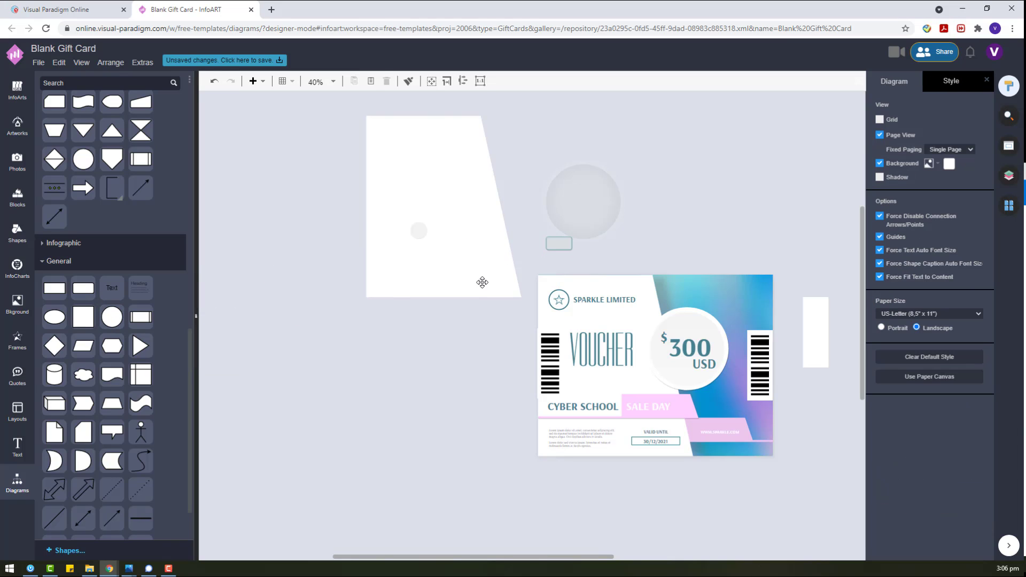
Step: Add a circle from the Basic Shapes with a blur of 28 and enlarge it over the card's gradient area
{"action": "left_click", "coordinate": [17, 235]}
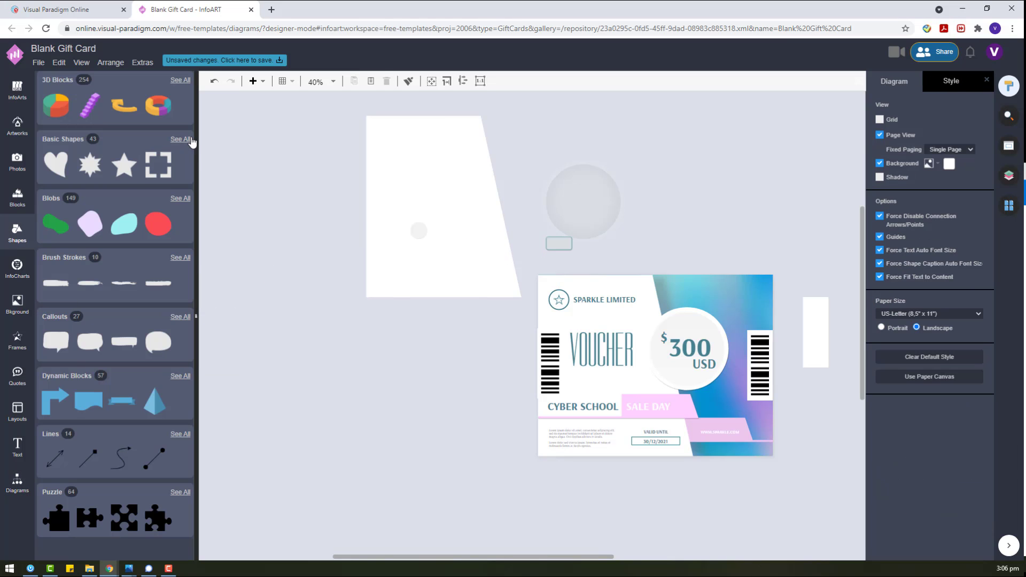
{"action": "left_click", "coordinate": [180, 139]}
{"action": "left_click_drag", "start_coordinate": [156, 142], "coordinate": [719, 214]}
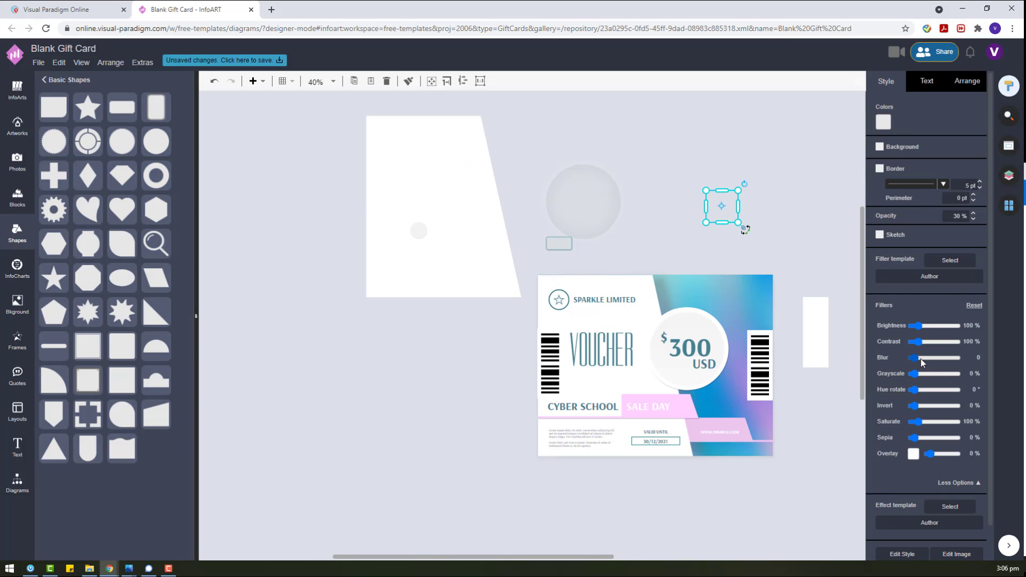
{"action": "left_click_drag", "start_coordinate": [915, 358], "coordinate": [926, 358]}
{"action": "left_click_drag", "start_coordinate": [729, 218], "coordinate": [678, 348]}
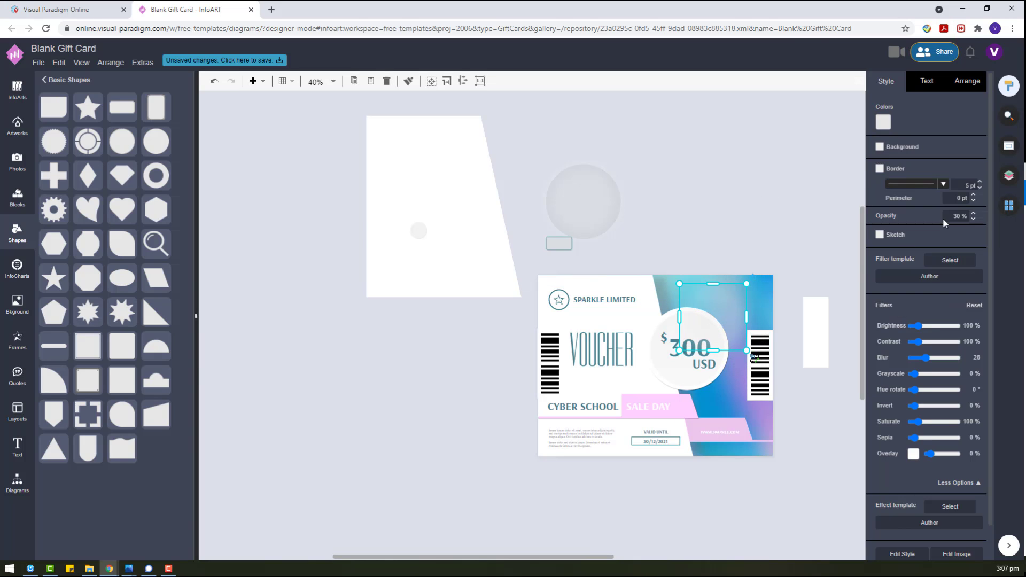
Step: Set the blurred circle's opacity to 60 % and send it behind the $300 USD circle
{"action": "type", "text": "60"}
{"action": "key", "text": "Return"}
{"action": "left_click_drag", "start_coordinate": [732, 311], "coordinate": [733, 315]}
{"action": "right_click", "coordinate": [734, 316]}
{"action": "mouse_move", "coordinate": [762, 435]}
{"action": "left_click", "coordinate": [680, 452]}
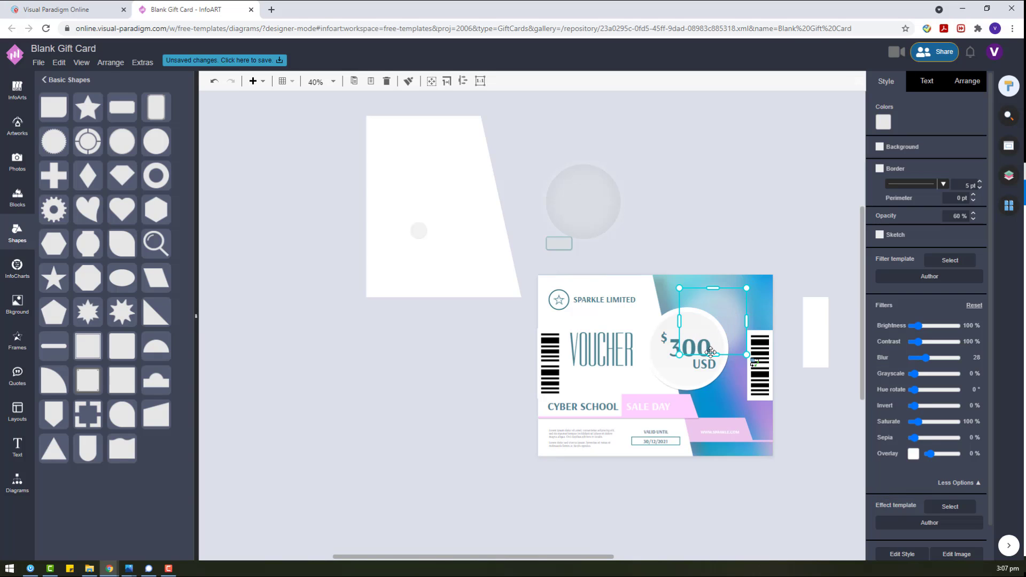
{"action": "left_click", "coordinate": [801, 232]}
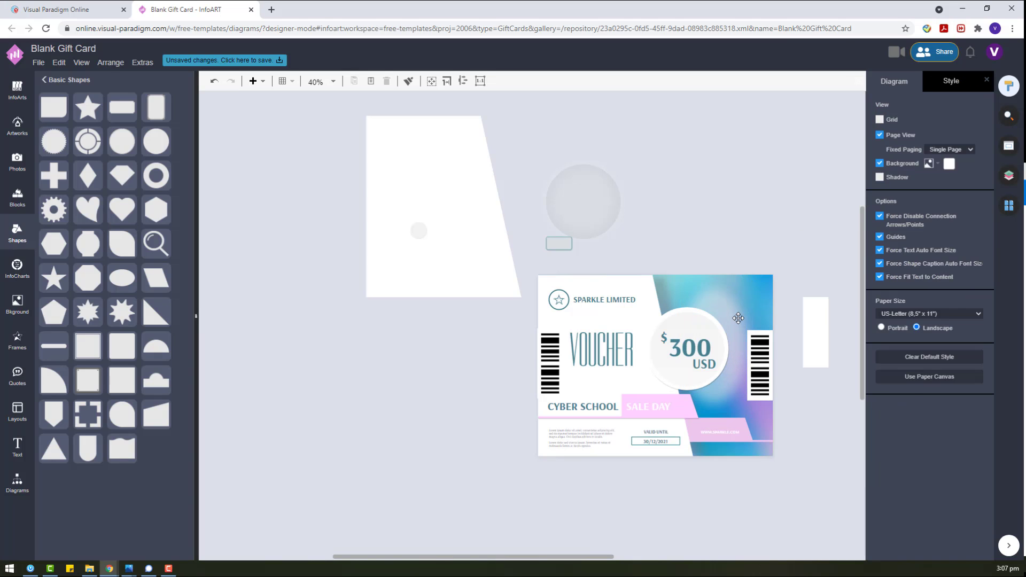
Step: Stretch the blurred circle vertically into a taller glow behind the $300 USD circle
{"action": "left_click", "coordinate": [738, 318]}
{"action": "left_click_drag", "start_coordinate": [738, 319], "coordinate": [751, 152]}
{"action": "right_click", "coordinate": [749, 398]}
{"action": "left_click", "coordinate": [646, 496]}
{"action": "left_click", "coordinate": [789, 245]}
{"action": "left_click", "coordinate": [753, 406]}
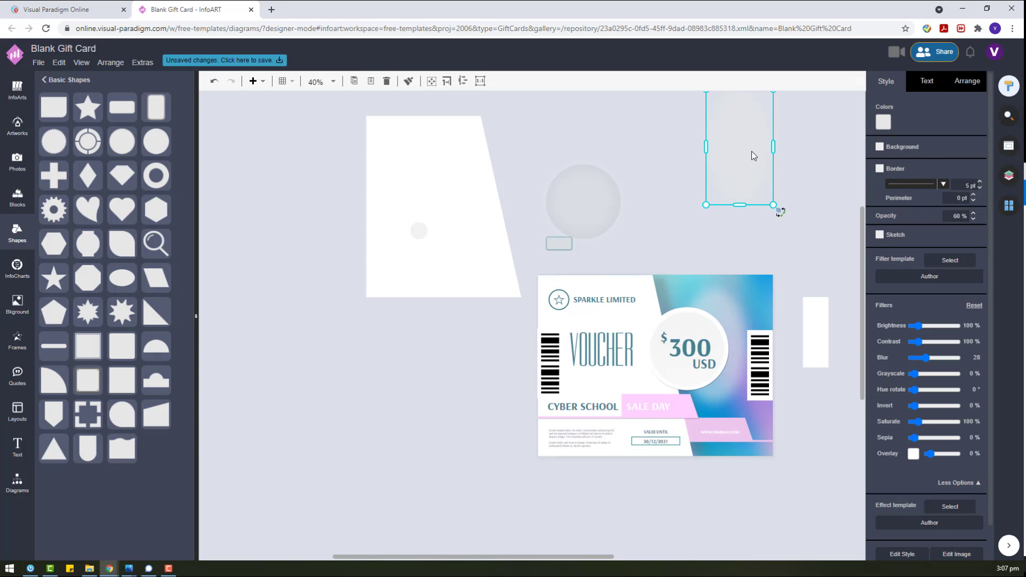
{"action": "key", "text": "Escape"}
Step: Tilt the blurred glow counterclockwise and resize it to about 314 x 498 behind the $300 USD circle
{"action": "left_click", "coordinate": [735, 334]}
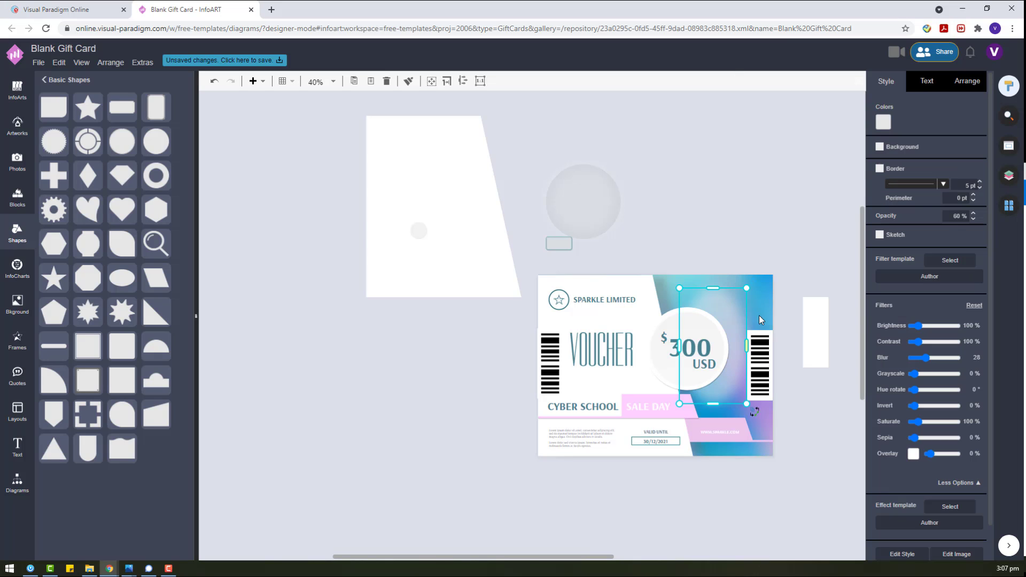
{"action": "left_click_drag", "start_coordinate": [754, 281], "coordinate": [738, 278]}
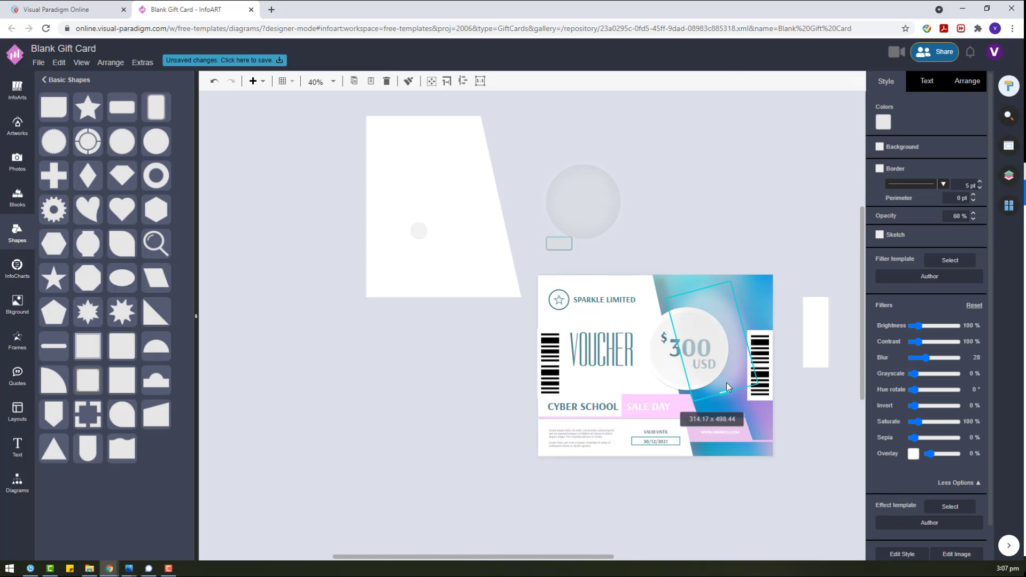
{"action": "left_click", "coordinate": [787, 313]}
Step: Delete the leftover circles, rectangles and slanted panel copy lying around the card
{"action": "left_click", "coordinate": [589, 176]}
{"action": "key", "text": "Delete"}
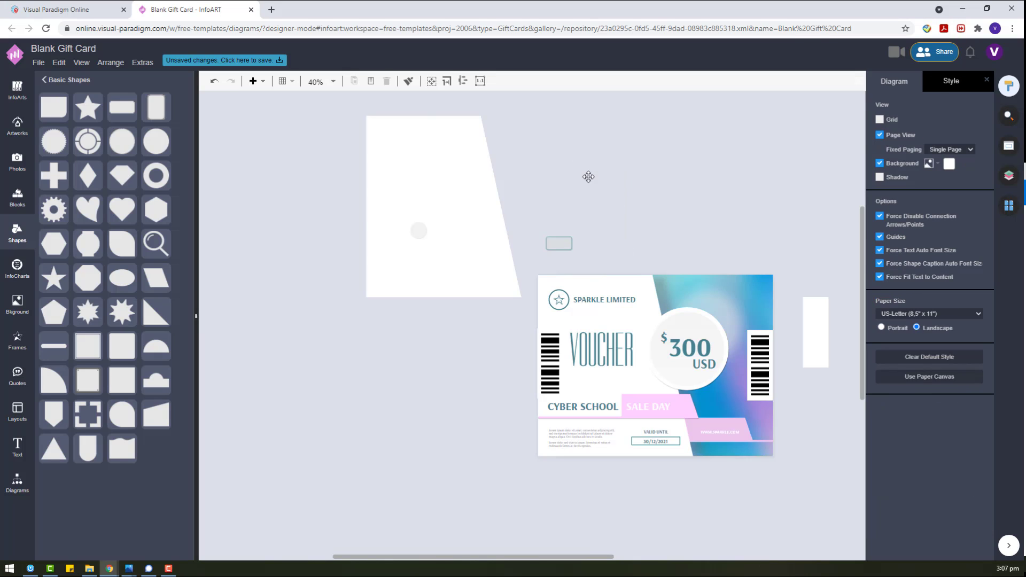
{"action": "left_click_drag", "start_coordinate": [422, 237], "coordinate": [623, 232]}
{"action": "left_click_drag", "start_coordinate": [812, 310], "coordinate": [620, 134]}
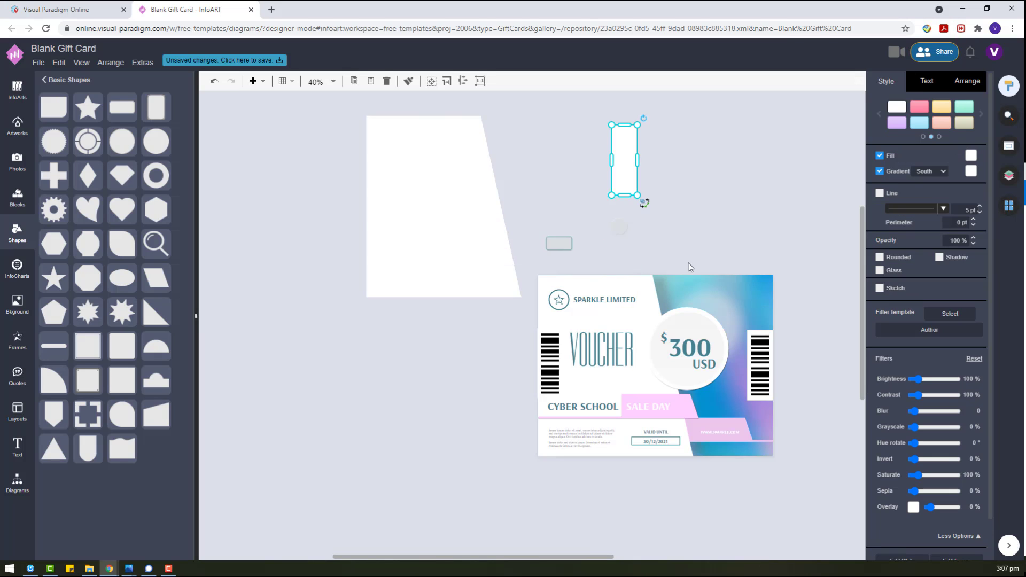
{"action": "left_click_drag", "start_coordinate": [695, 271], "coordinate": [483, 112]}
{"action": "key", "text": "Delete"}
{"action": "left_click", "coordinate": [393, 176]}
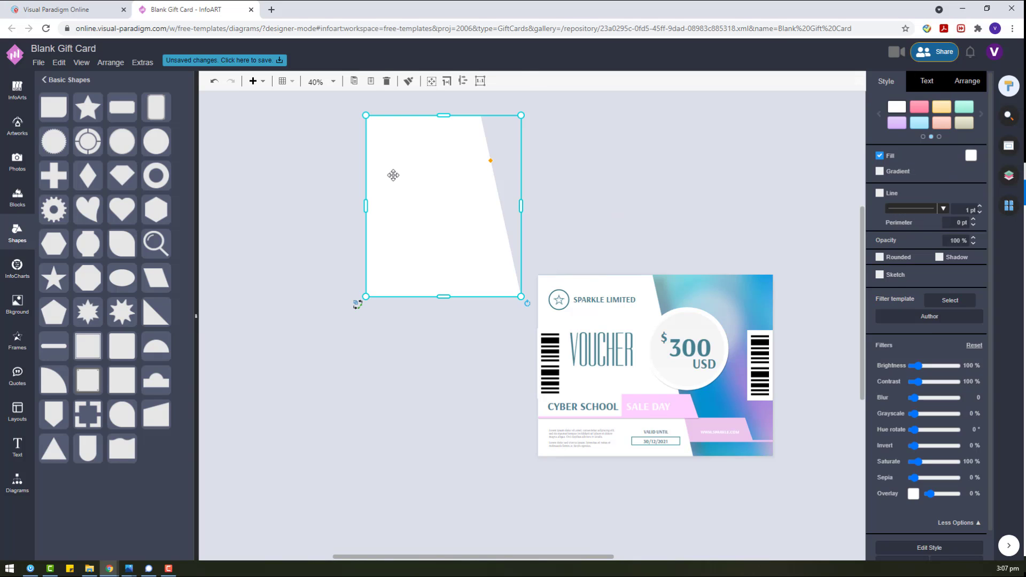
{"action": "key", "text": "Delete"}
{"action": "left_click", "coordinate": [633, 372]}
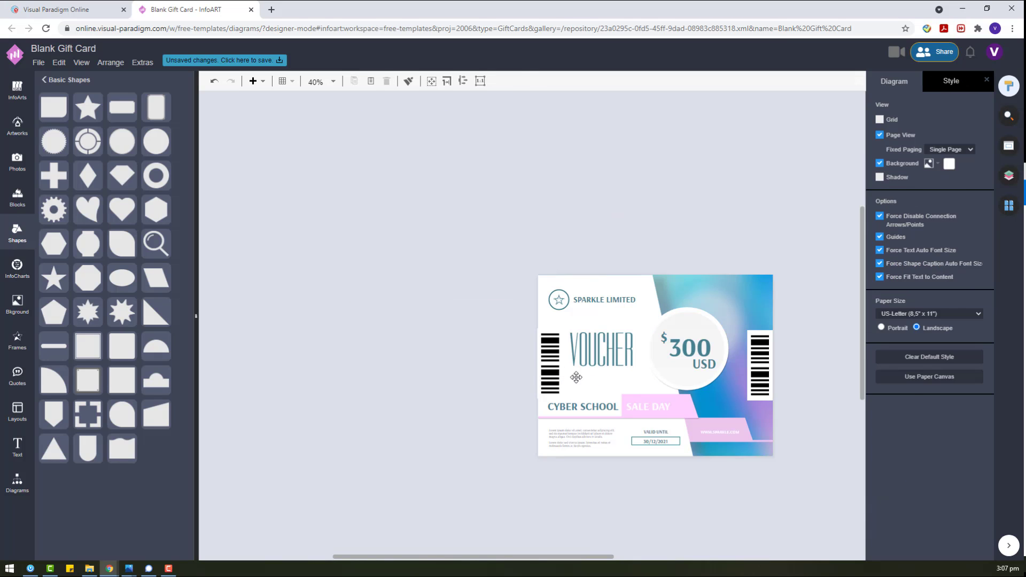
{"action": "left_click", "coordinate": [551, 351]}
{"action": "left_click", "coordinate": [517, 439]}
{"action": "left_click_drag", "start_coordinate": [522, 327], "coordinate": [563, 397]}
{"action": "left_click_drag", "start_coordinate": [512, 318], "coordinate": [566, 400]}
{"action": "left_click", "coordinate": [604, 337]}
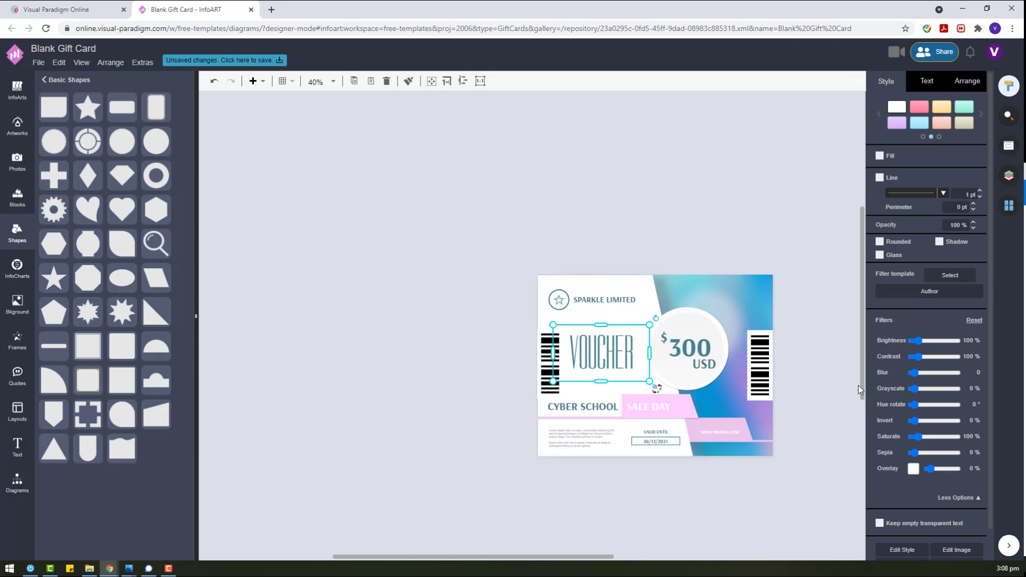
Step: Shift the $300 USD circle with its text slightly up and to the right, and enlarge the VOUCHER title
{"action": "left_click_drag", "start_coordinate": [823, 396], "coordinate": [636, 292]}
{"action": "left_click_drag", "start_coordinate": [689, 359], "coordinate": [694, 354]}
{"action": "left_click", "coordinate": [590, 331]}
{"action": "left_click_drag", "start_coordinate": [602, 322], "coordinate": [607, 342]}
{"action": "left_click", "coordinate": [796, 409]}
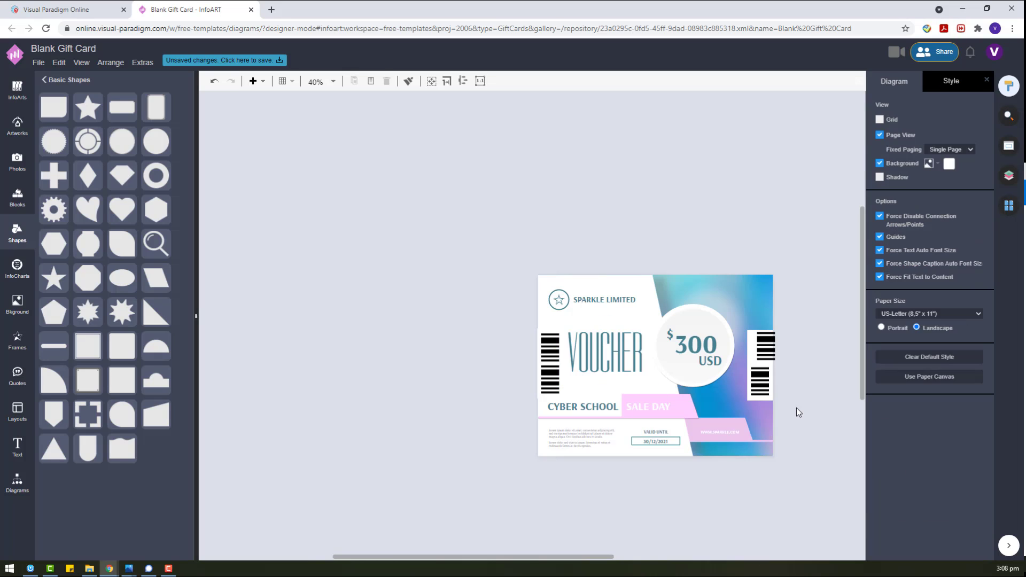
{"action": "left_click", "coordinate": [669, 334]}
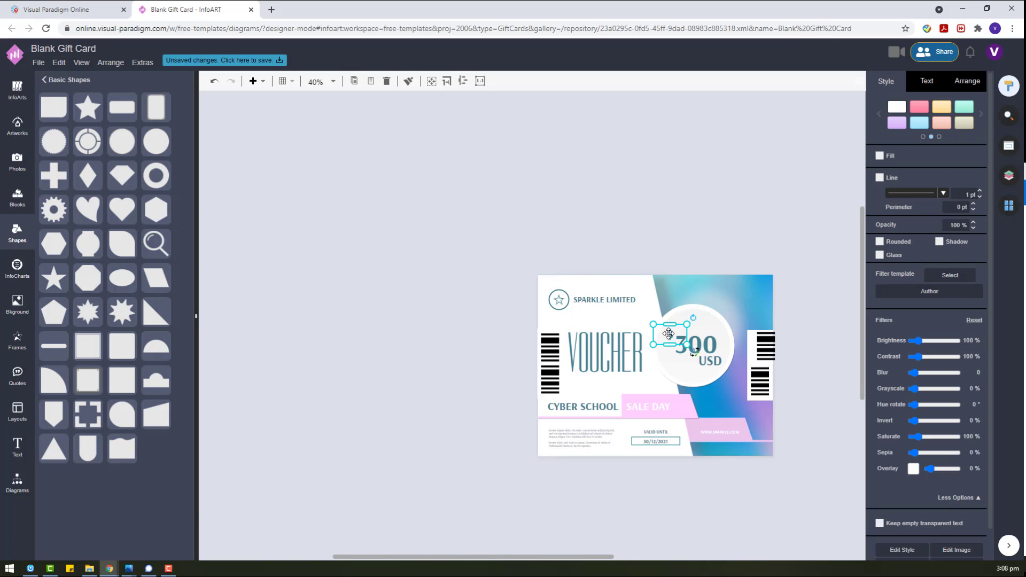
{"action": "left_click", "coordinate": [784, 378]}
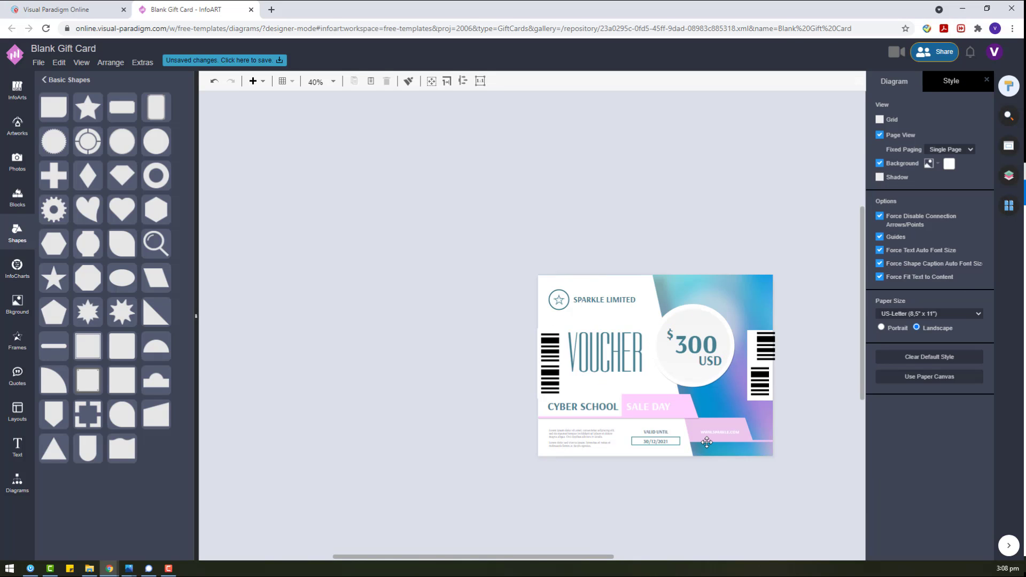
{"action": "scroll", "coordinate": [647, 474], "scroll_direction": "up", "scroll_amount": 3}
{"action": "left_click", "coordinate": [808, 386]}
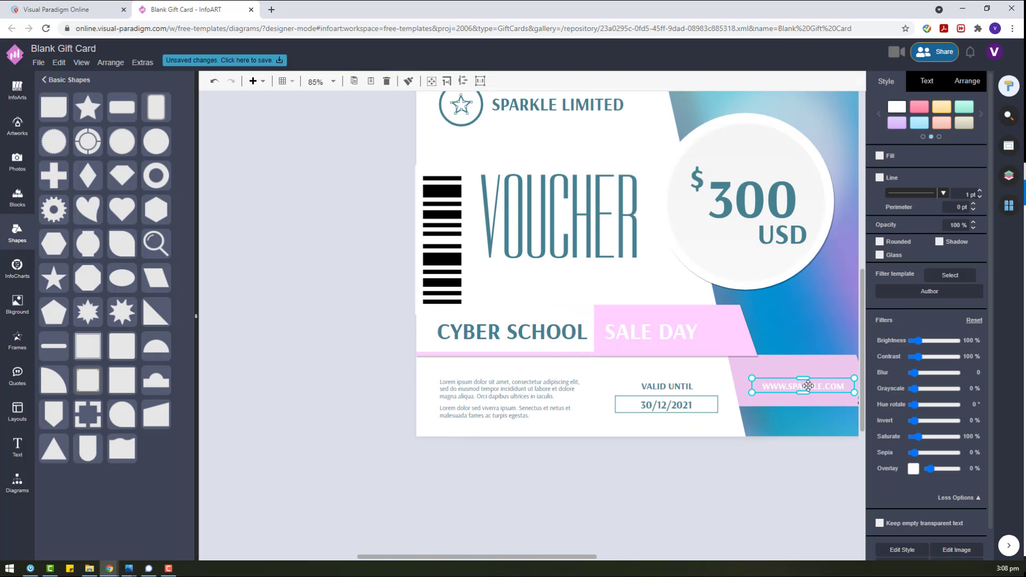
{"action": "left_click_drag", "start_coordinate": [582, 557], "coordinate": [624, 557]}
{"action": "left_click_drag", "start_coordinate": [704, 386], "coordinate": [698, 384]}
{"action": "left_click", "coordinate": [693, 490]}
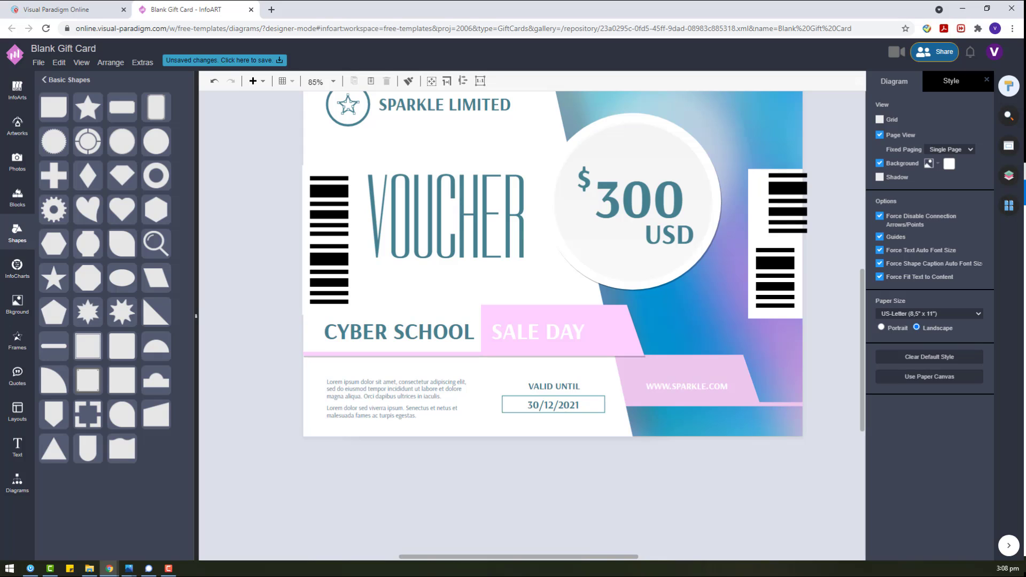
Step: Move the upper barcode on the card's right side left so it lines up with the lower barcode on the white panel
{"action": "key", "text": "alt+Tab"}
{"action": "scroll", "coordinate": [579, 366], "scroll_direction": "down", "scroll_amount": 3}
{"action": "left_click_drag", "start_coordinate": [705, 274], "coordinate": [697, 276]}
{"action": "left_click", "coordinate": [760, 307]}
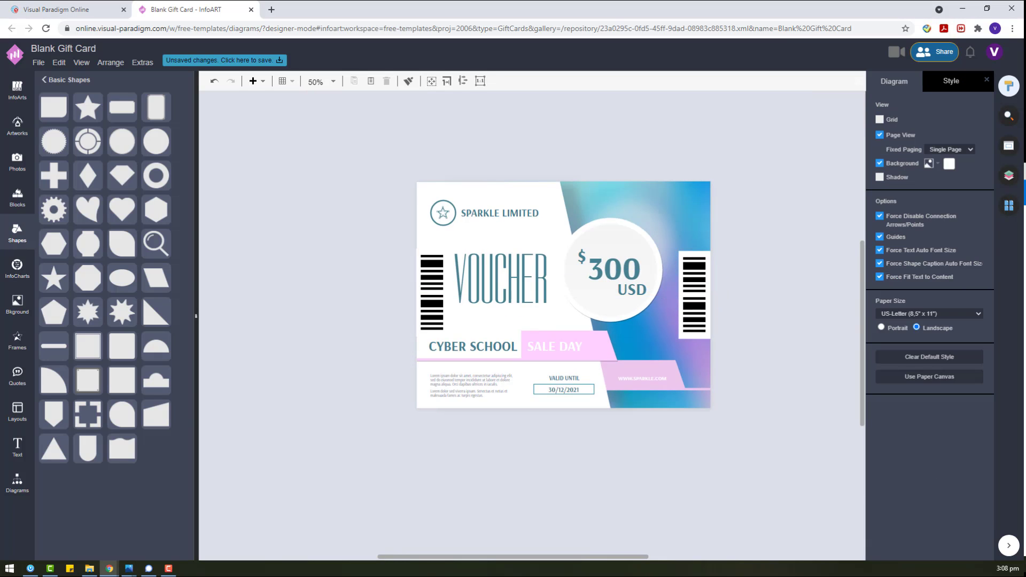
{"action": "key", "text": "alt+Tab"}
{"action": "left_click", "coordinate": [734, 484]}
Step: Rename the design file as Cyber School Sale Gift Card
{"action": "left_click", "coordinate": [39, 62]}
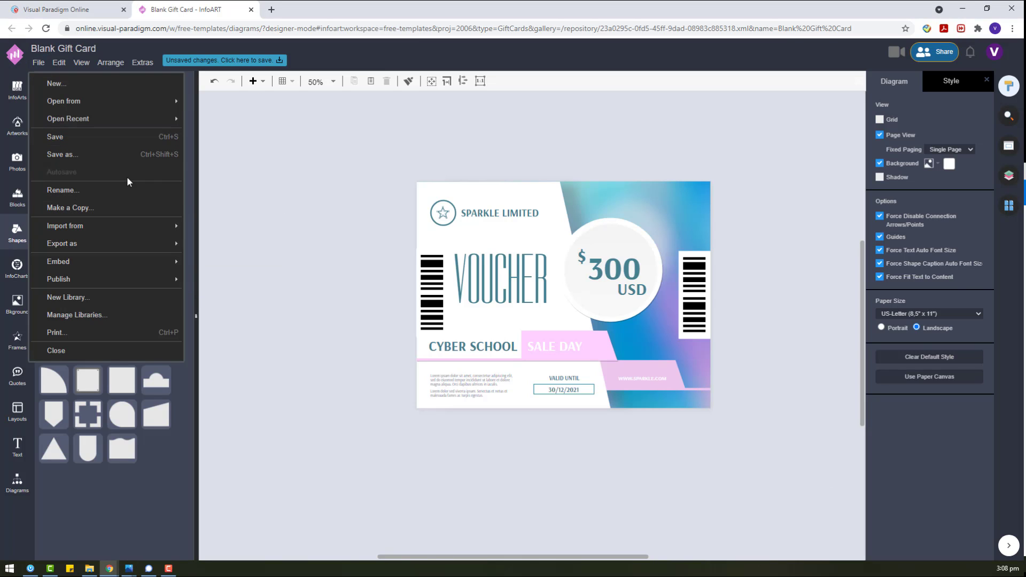
{"action": "left_click", "coordinate": [150, 191]}
{"action": "left_click_drag", "start_coordinate": [515, 225], "coordinate": [393, 226]}
{"action": "type", "text": "cYGift Card"}
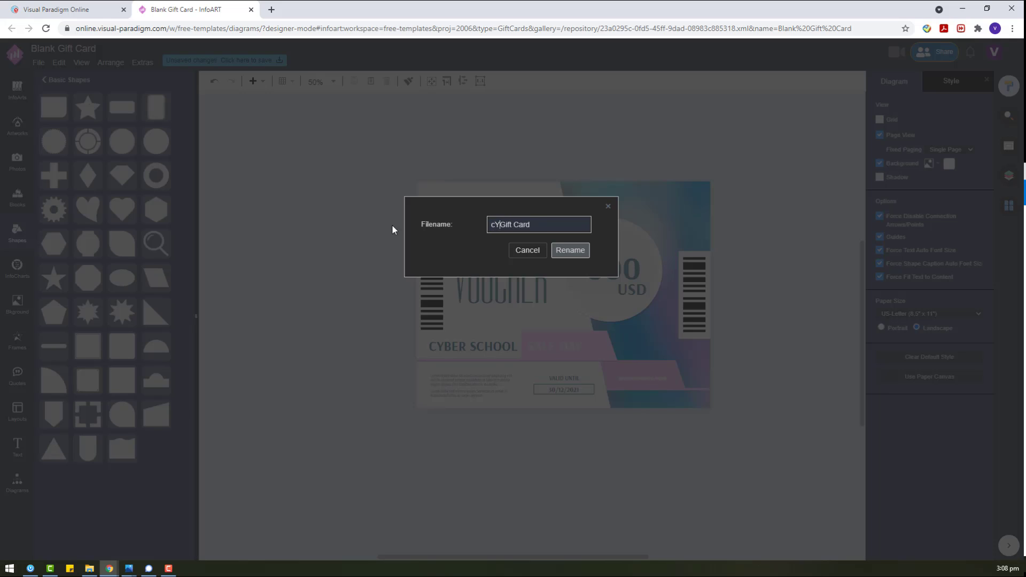
{"action": "key", "text": "BackSpace"}
{"action": "key", "text": "BackSpace"}
{"action": "type", "text": "Cyber School Sale"}
{"action": "left_click", "coordinate": [580, 260]}
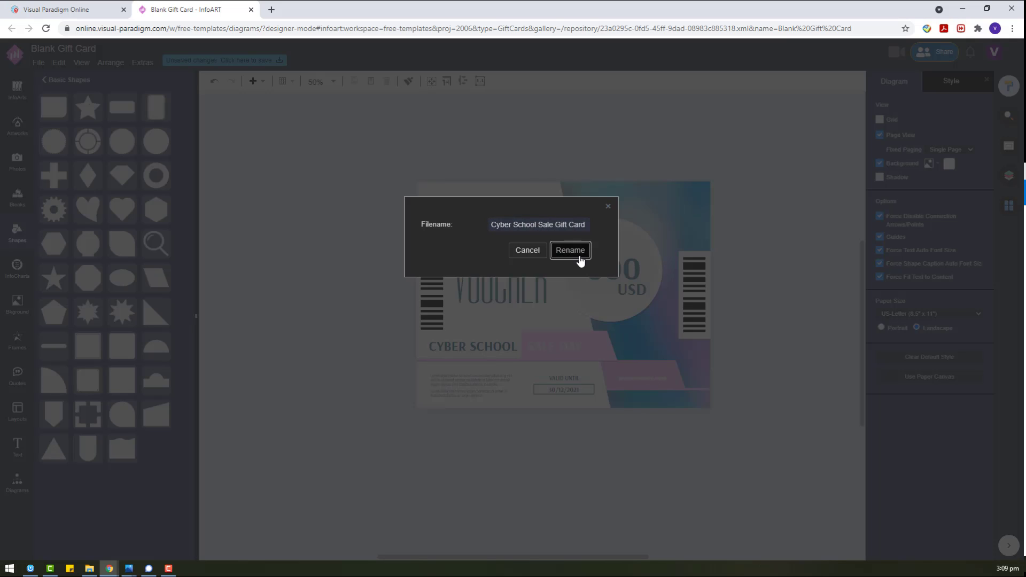
Step: Save the design as Cyber School Sale Gift Card to the VP Online storage
{"action": "left_click", "coordinate": [39, 62]}
{"action": "left_click", "coordinate": [59, 153]}
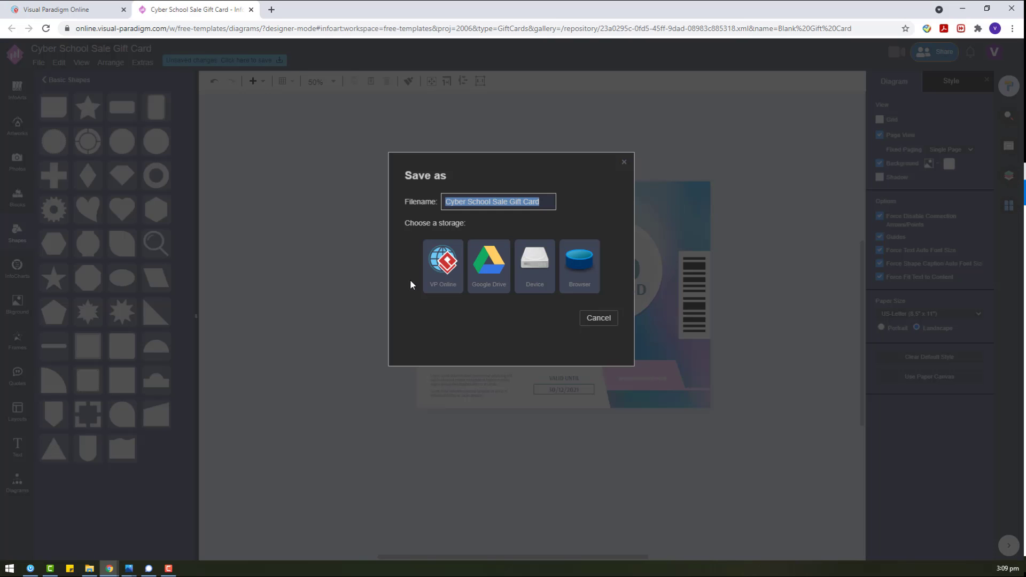
{"action": "left_click", "coordinate": [443, 264]}
Step: Open the file commands for the saved gift card design
{"action": "left_click", "coordinate": [38, 62]}
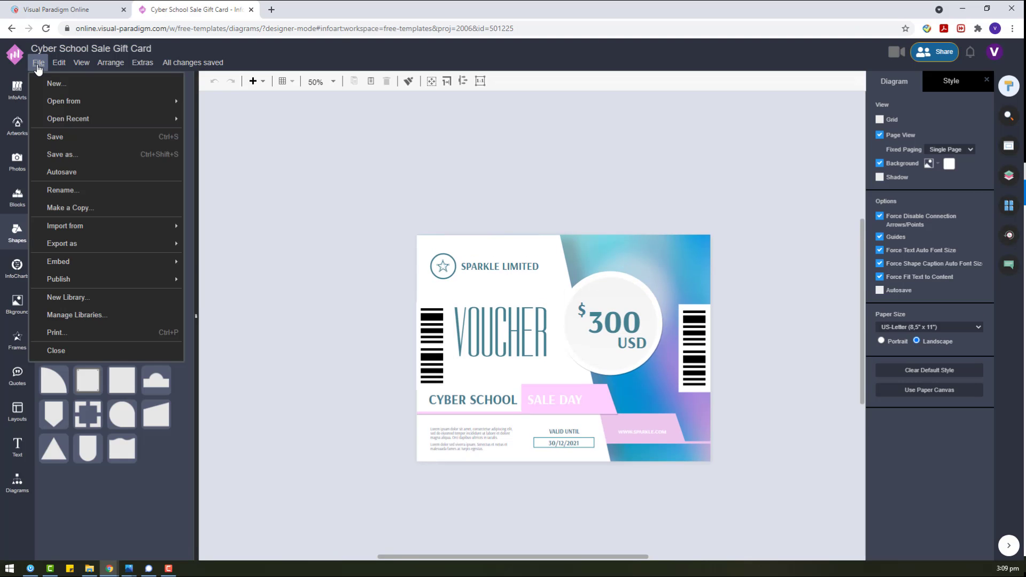